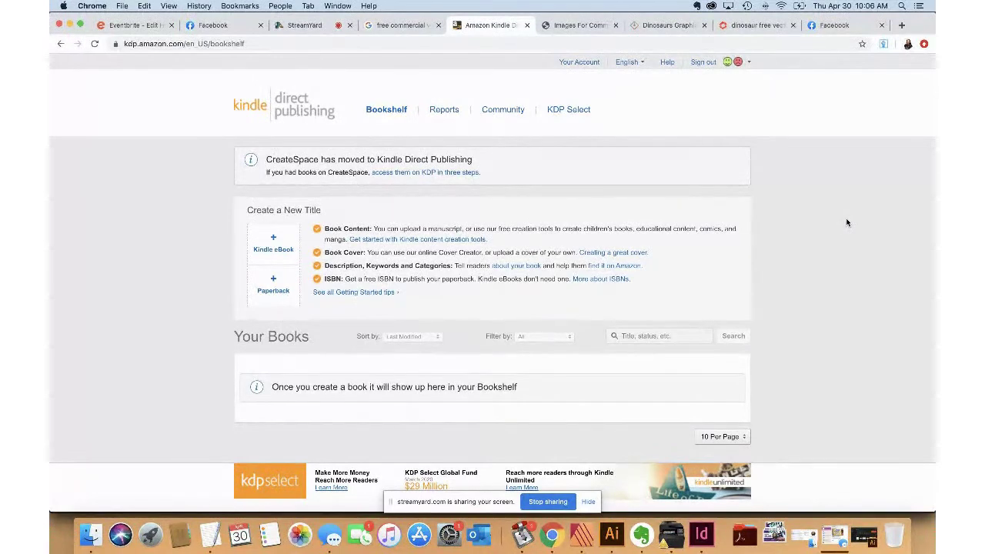
Step: Open the help page on Kindle content creation tools and review its manuscript, cover, calculator and previewer resources
{"action": "left_click", "coordinate": [449, 245]}
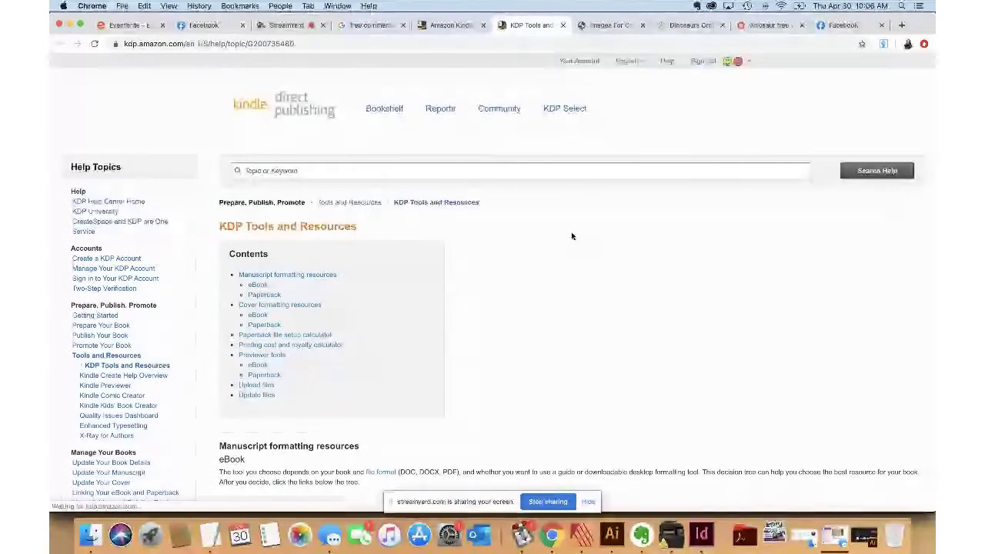
{"action": "scroll", "coordinate": [574, 230], "scroll_direction": "down", "scroll_amount": 1}
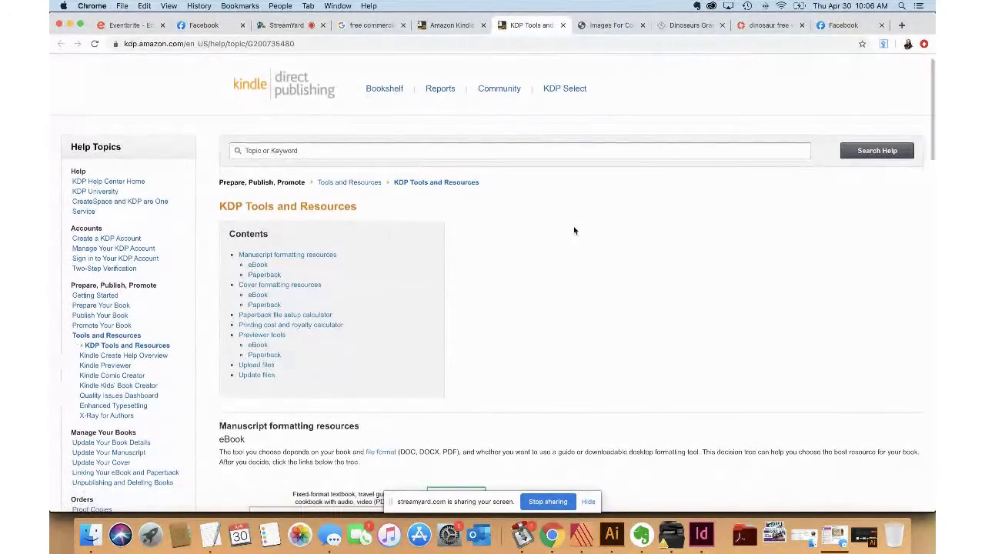
{"action": "scroll", "coordinate": [574, 230], "scroll_direction": "down", "scroll_amount": 2}
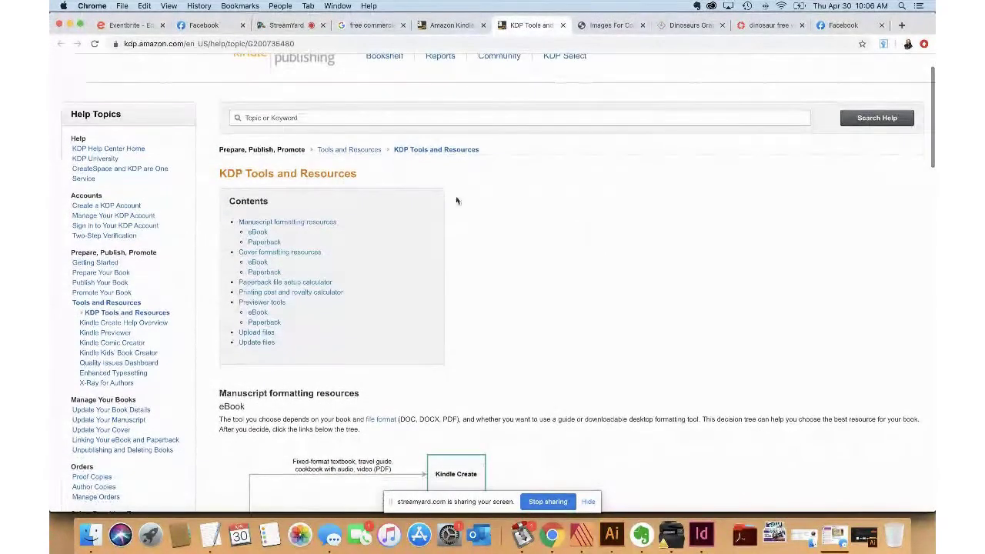
{"action": "scroll", "coordinate": [540, 215], "scroll_direction": "down", "scroll_amount": 5}
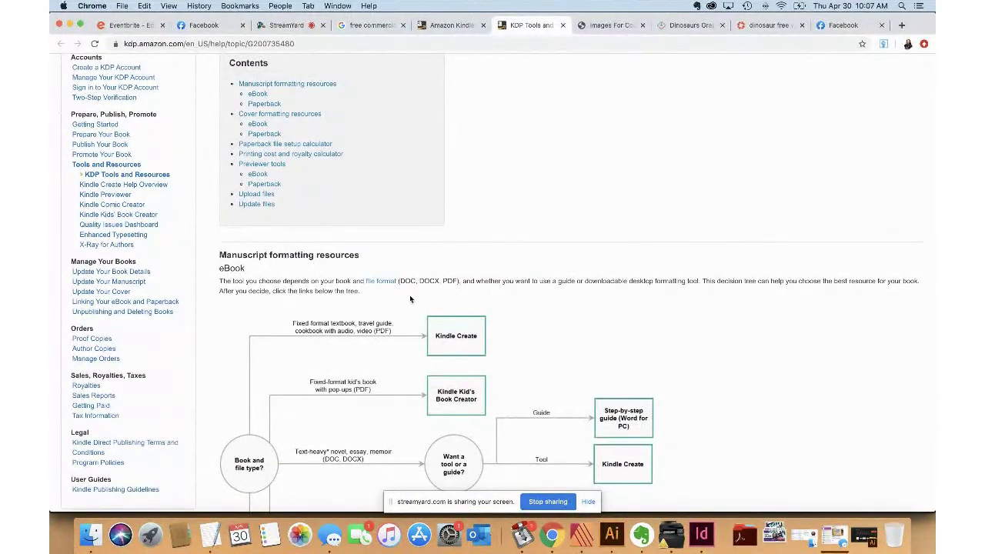
{"action": "scroll", "coordinate": [617, 294], "scroll_direction": "down", "scroll_amount": 9}
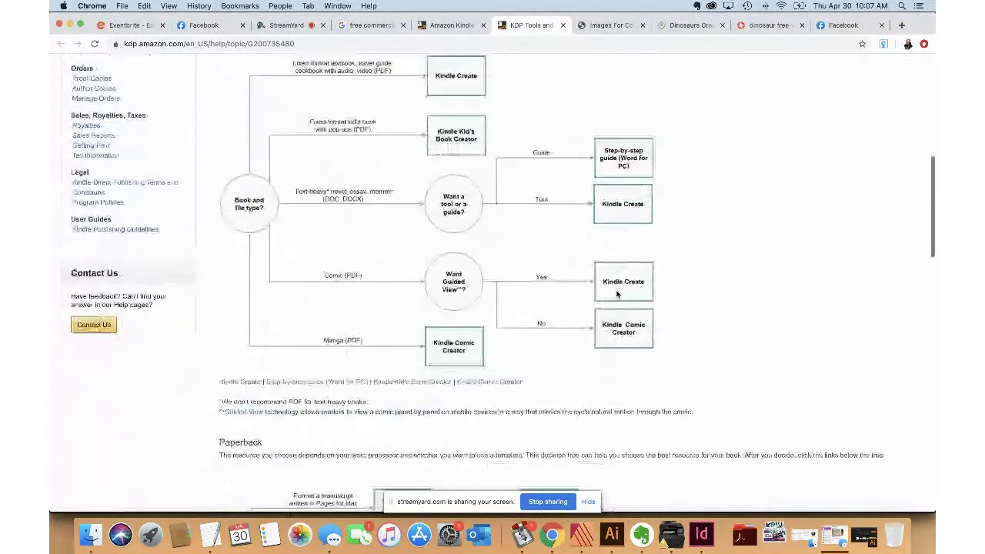
{"action": "scroll", "coordinate": [617, 294], "scroll_direction": "down", "scroll_amount": 3}
{"action": "scroll", "coordinate": [617, 294], "scroll_direction": "down", "scroll_amount": 10}
{"action": "scroll", "coordinate": [617, 293], "scroll_direction": "down", "scroll_amount": 4}
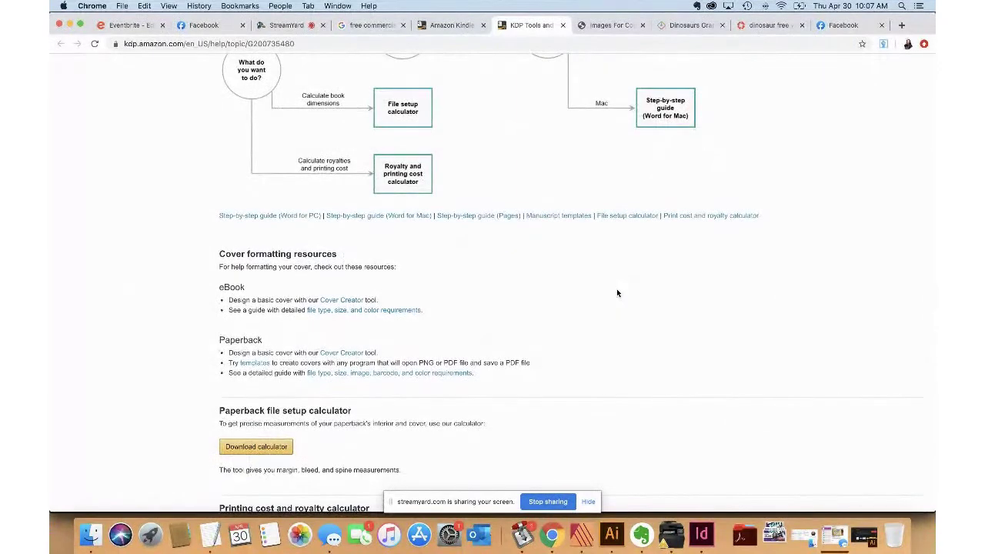
{"action": "scroll", "coordinate": [617, 293], "scroll_direction": "down", "scroll_amount": 1}
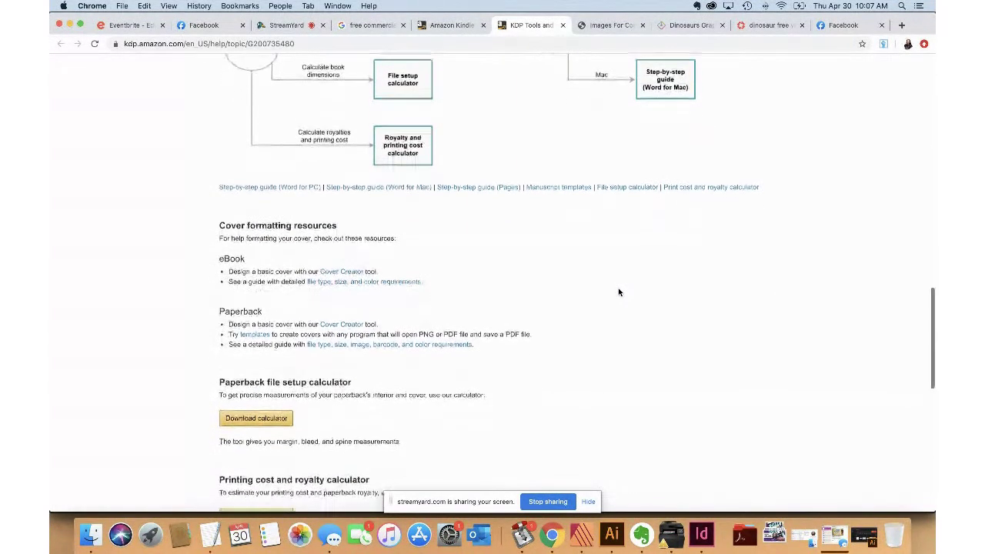
{"action": "scroll", "coordinate": [619, 293], "scroll_direction": "down", "scroll_amount": 2}
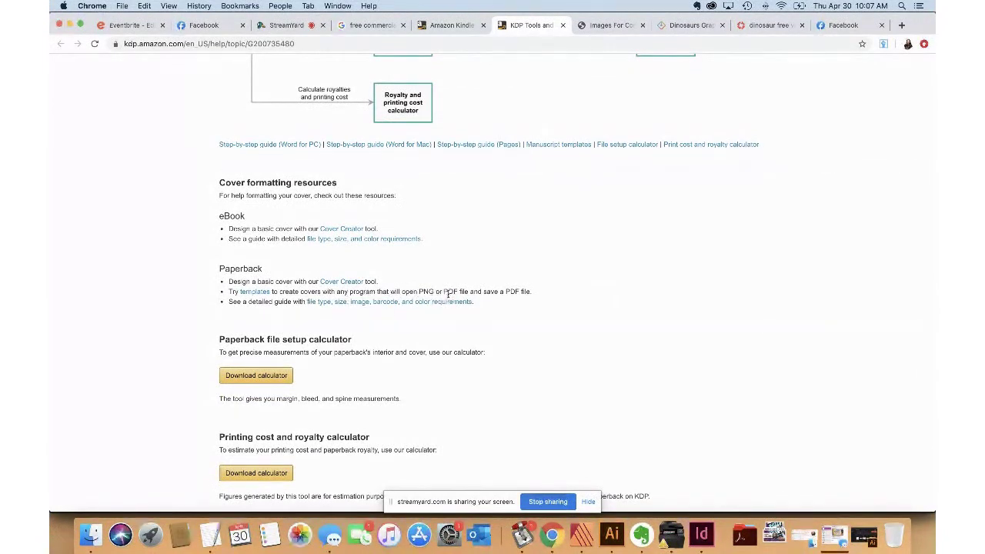
{"action": "scroll", "coordinate": [543, 331], "scroll_direction": "down", "scroll_amount": 1}
{"action": "scroll", "coordinate": [542, 331], "scroll_direction": "down", "scroll_amount": 5}
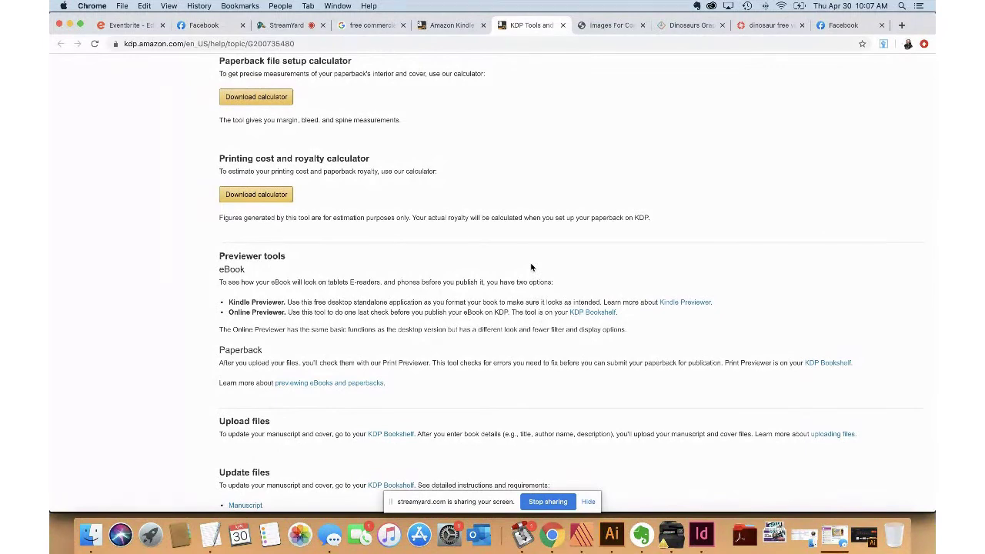
Step: Re-examine the cover formatting resources and the paperback and eBook decision trees, back up to the page's contents list
{"action": "scroll", "coordinate": [531, 267], "scroll_direction": "up", "scroll_amount": 5}
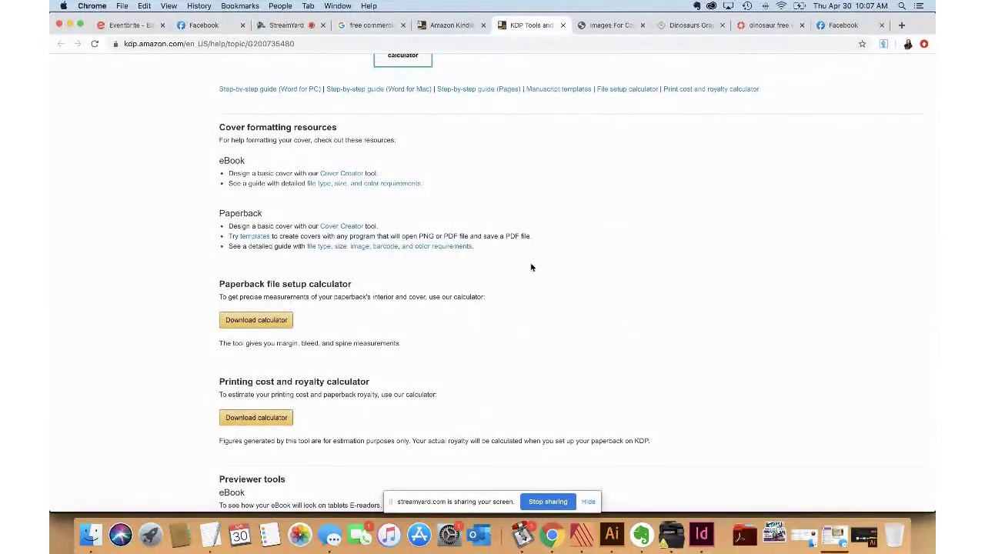
{"action": "scroll", "coordinate": [531, 267], "scroll_direction": "up", "scroll_amount": 2}
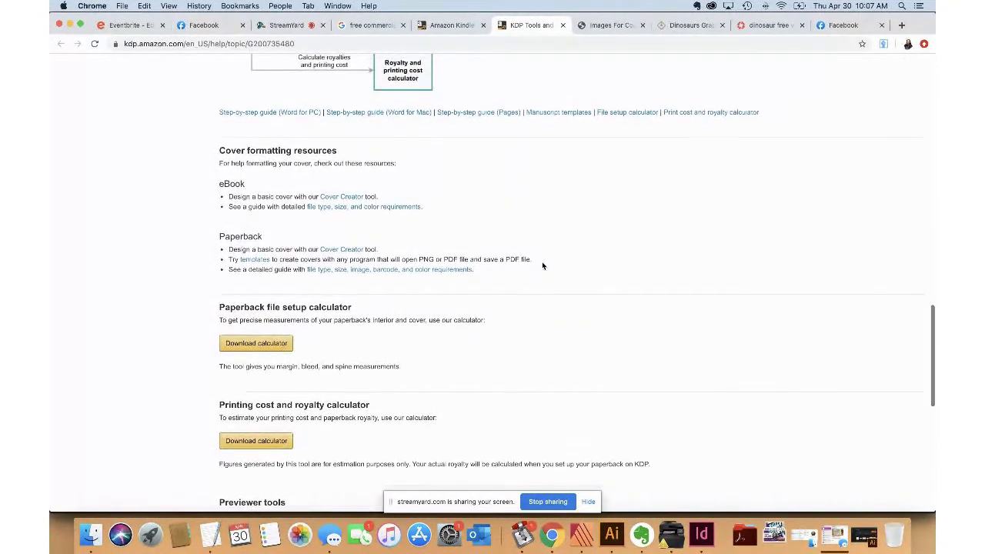
{"action": "scroll", "coordinate": [545, 266], "scroll_direction": "up", "scroll_amount": 2}
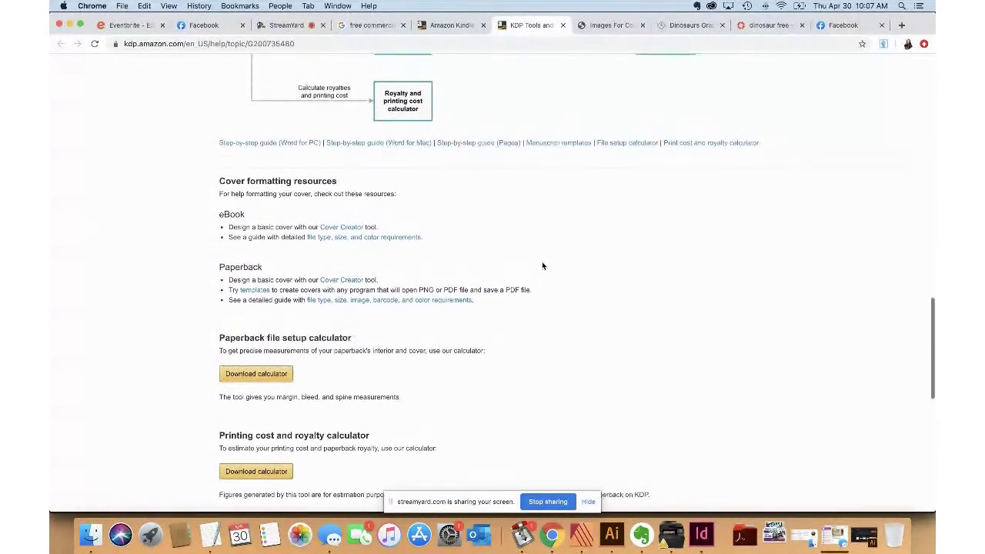
{"action": "scroll", "coordinate": [551, 269], "scroll_direction": "up", "scroll_amount": 10}
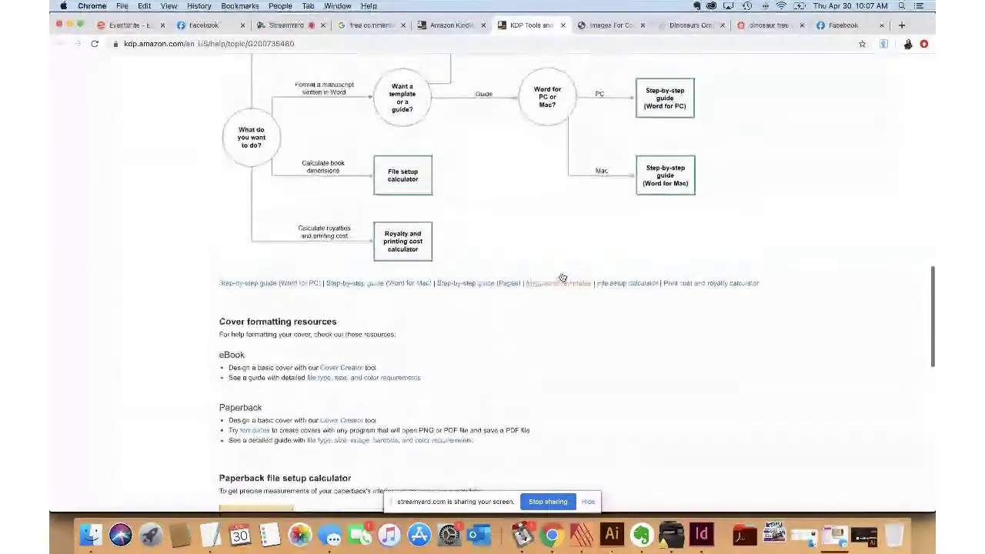
{"action": "scroll", "coordinate": [563, 278], "scroll_direction": "up", "scroll_amount": 4}
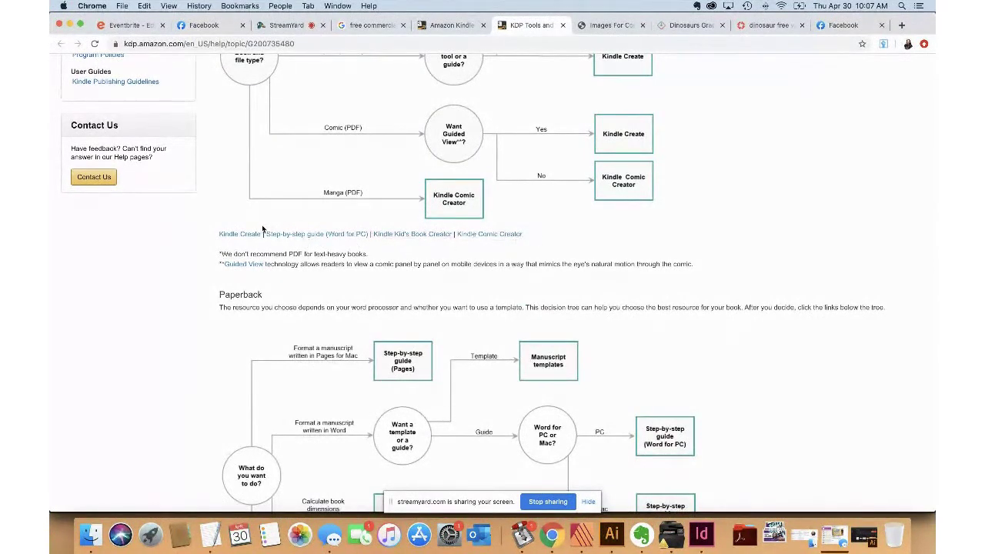
{"action": "scroll", "coordinate": [693, 235], "scroll_direction": "up", "scroll_amount": 12}
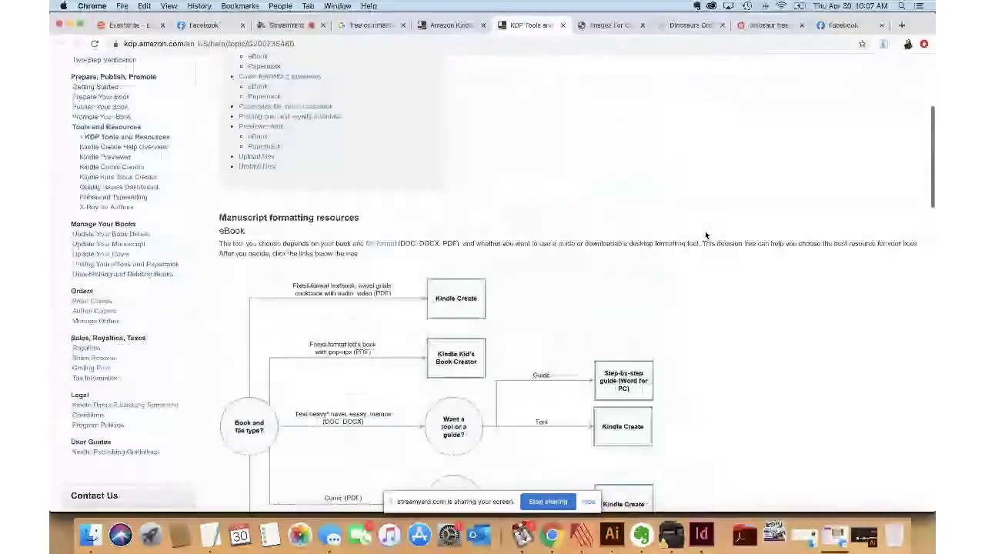
{"action": "scroll", "coordinate": [705, 235], "scroll_direction": "up", "scroll_amount": 5}
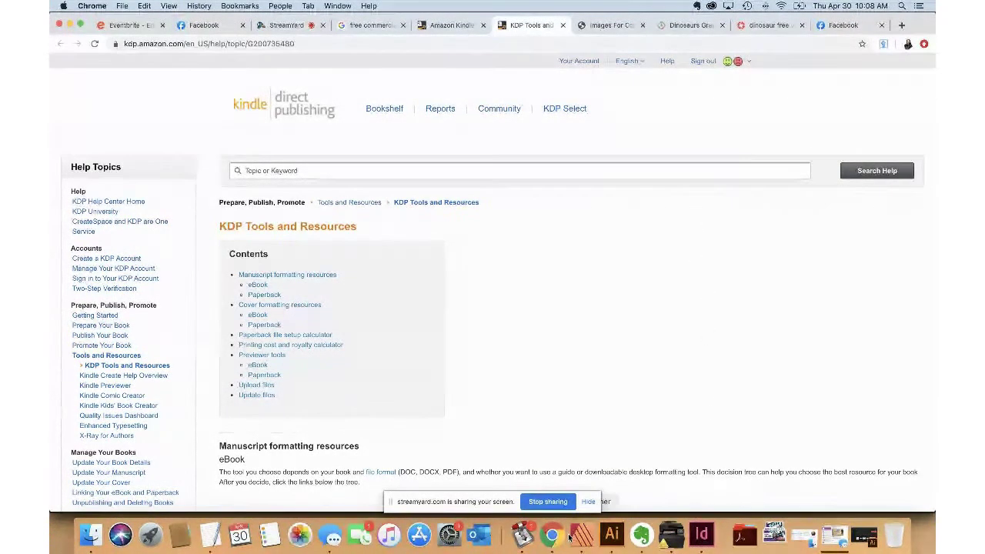
Step: Compare the InDesign workspace showing the word search page with the Affinity Publisher workspace showing the unicorn coloring page
{"action": "left_click", "coordinate": [702, 535]}
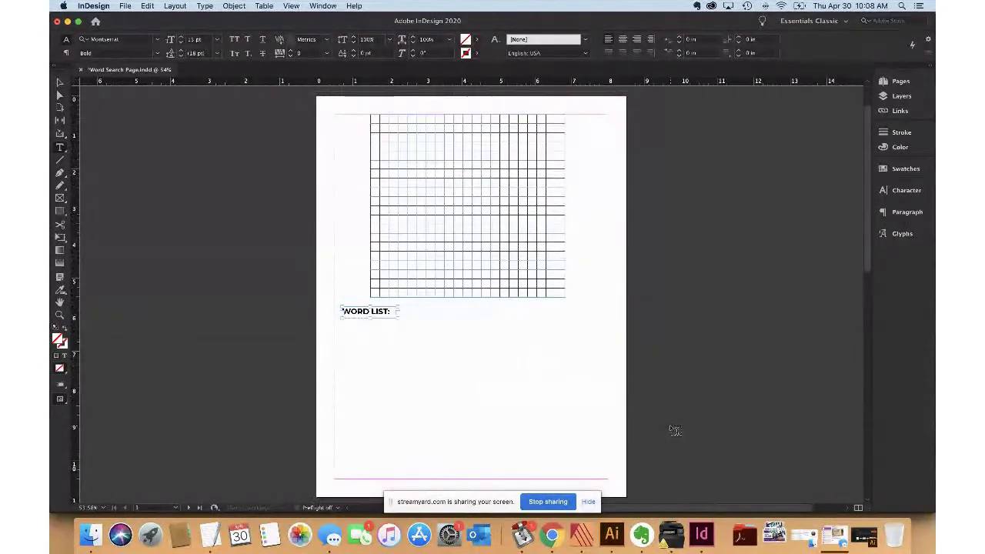
{"action": "left_click", "coordinate": [583, 535]}
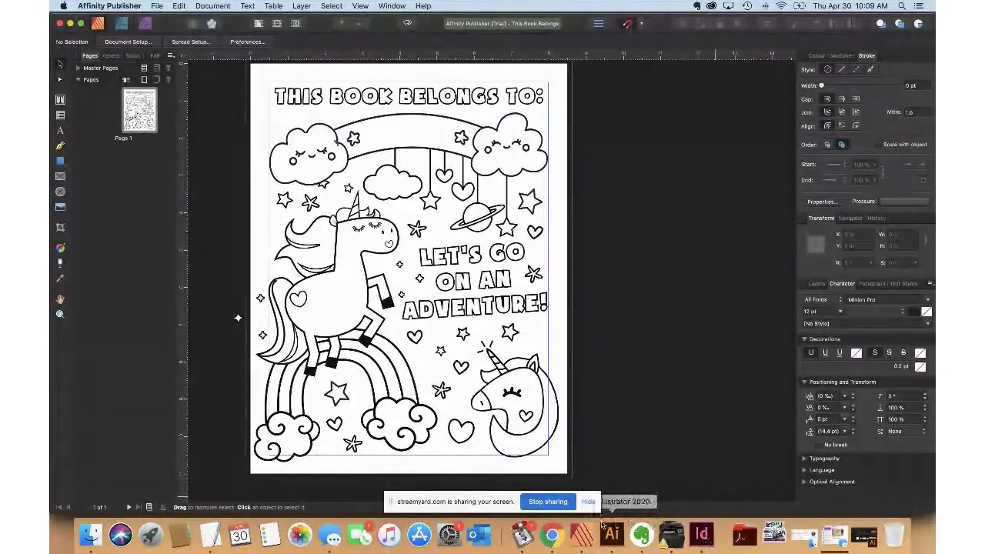
{"action": "left_click", "coordinate": [703, 535]}
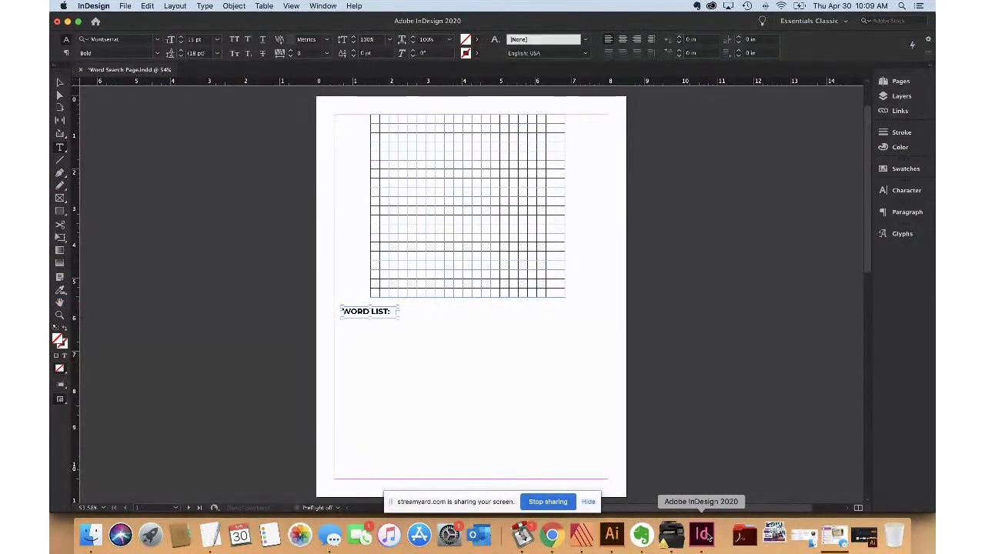
{"action": "left_click", "coordinate": [580, 537]}
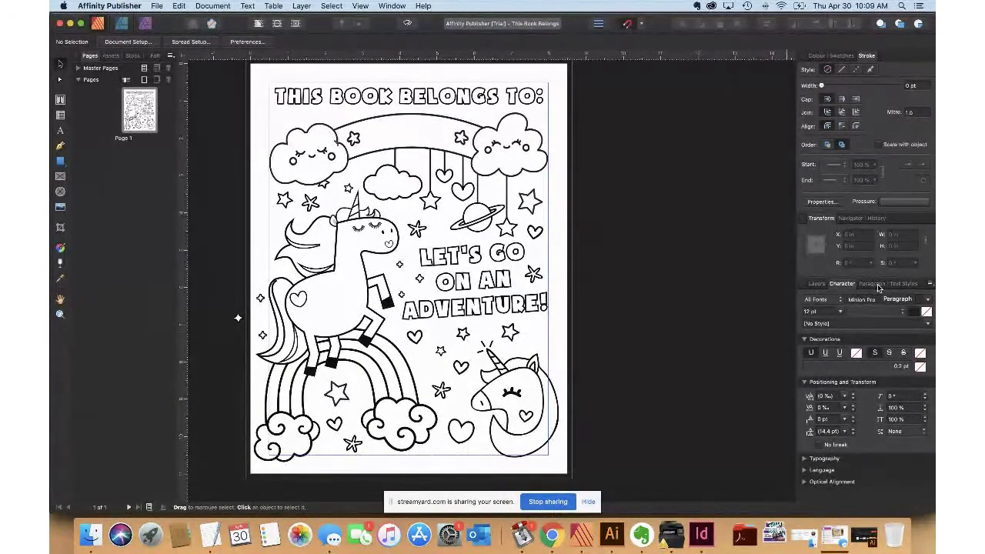
{"action": "left_click", "coordinate": [705, 537]}
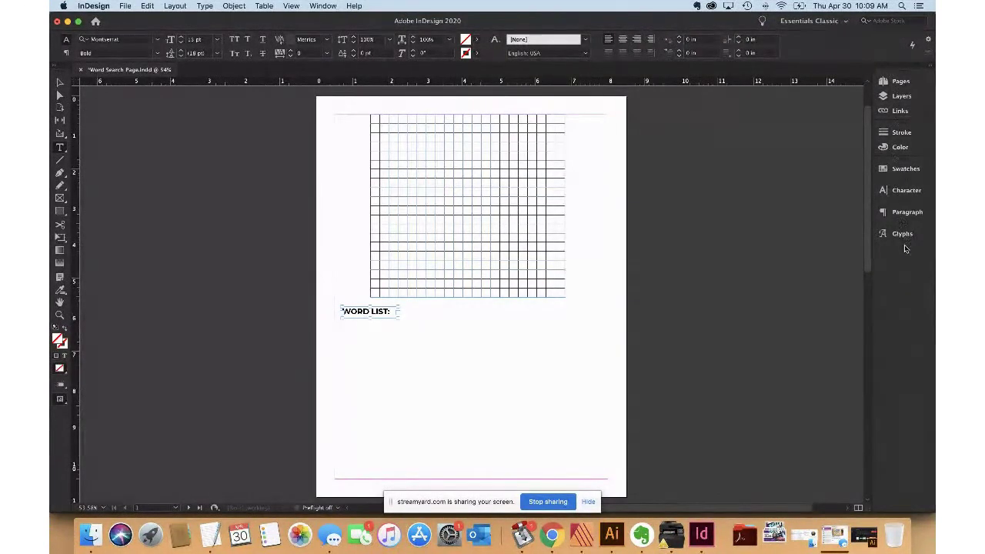
{"action": "left_click", "coordinate": [585, 536]}
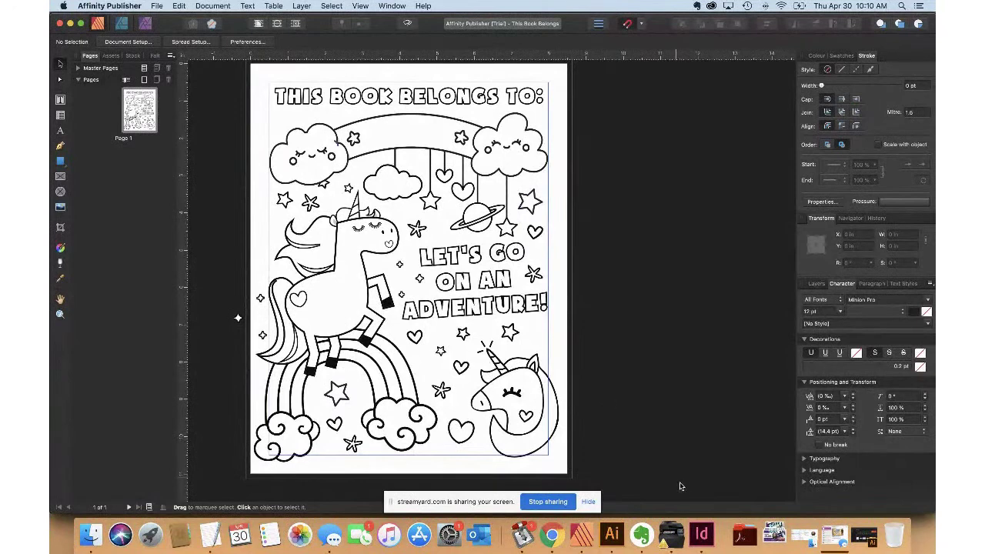
Step: Switch to InDesign and save the word search document in InDesign CS4 or later (IDML) format as "Word Search Page - IDML"
{"action": "left_click", "coordinate": [706, 534]}
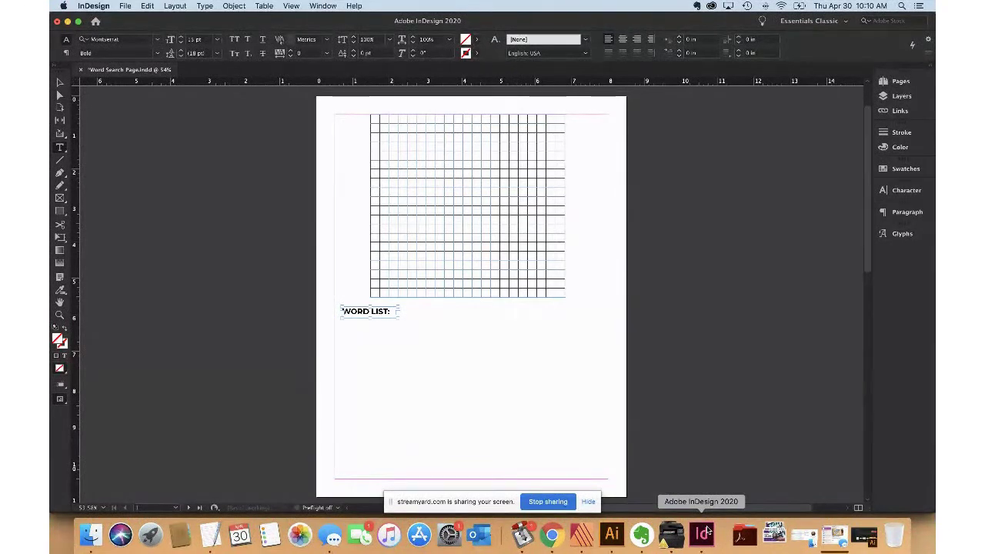
{"action": "left_click", "coordinate": [124, 6]}
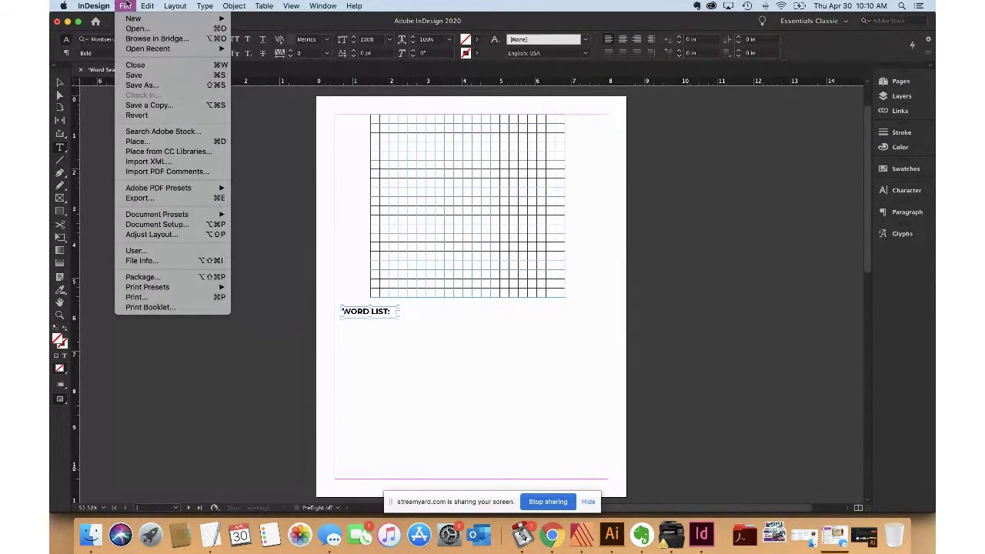
{"action": "left_click", "coordinate": [140, 86]}
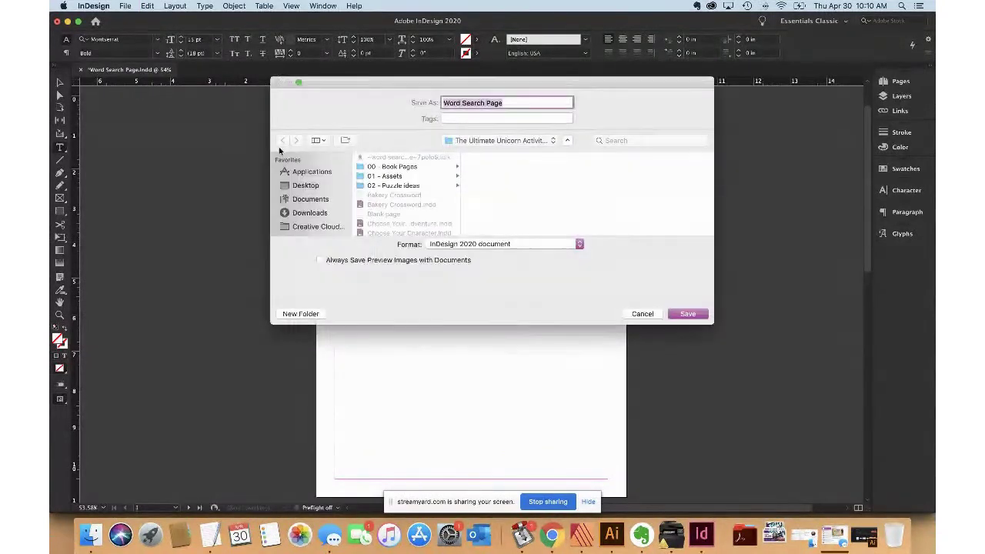
{"action": "left_click", "coordinate": [518, 246]}
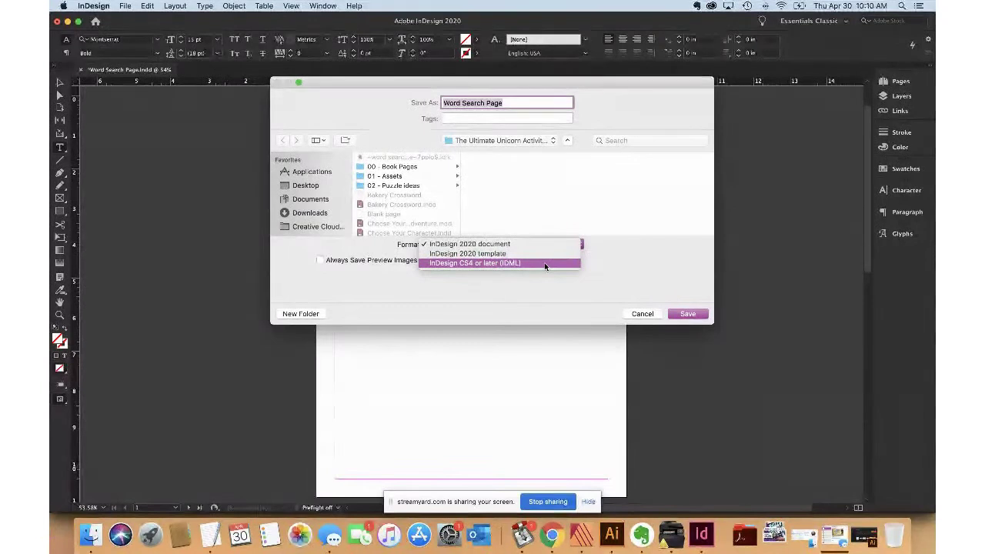
{"action": "left_click", "coordinate": [545, 266]}
{"action": "left_click", "coordinate": [533, 101]}
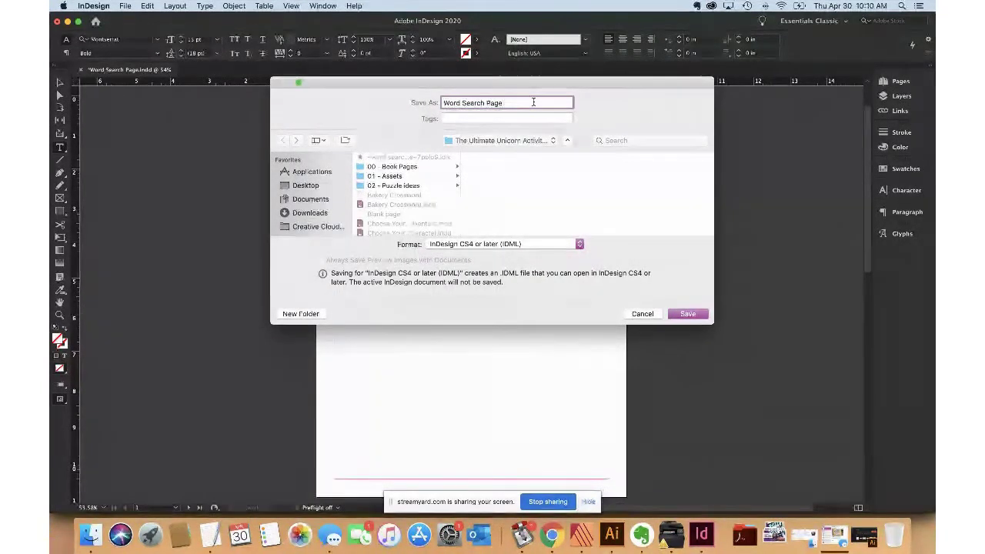
{"action": "type", "text": "- IDML"}
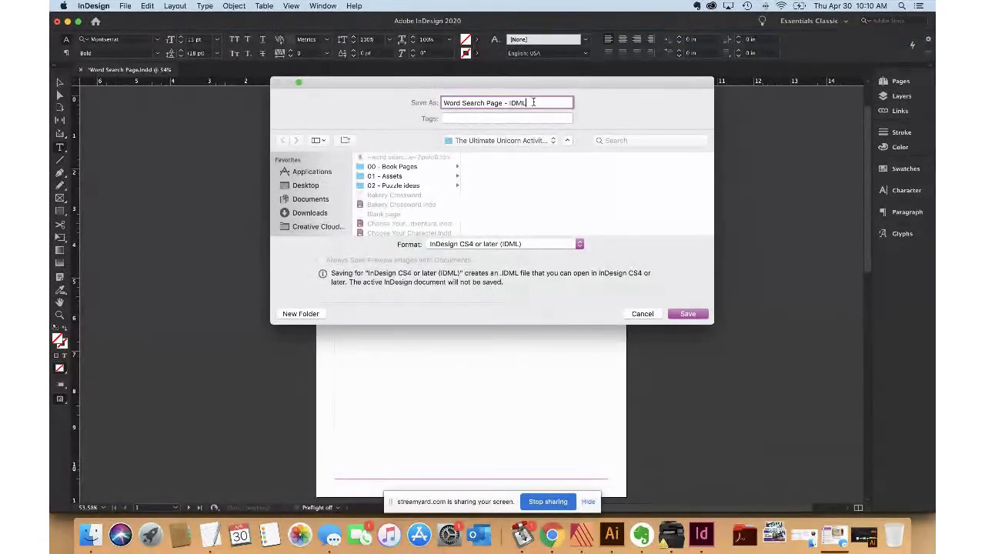
{"action": "key", "text": "Return"}
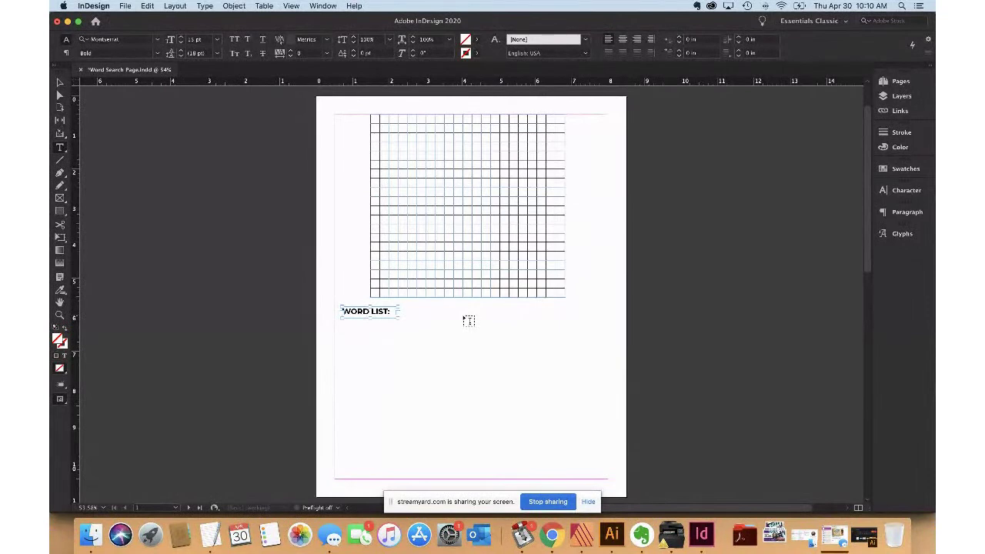
Step: Close the word search document without saving its changes and quit InDesign
{"action": "left_click", "coordinate": [81, 69]}
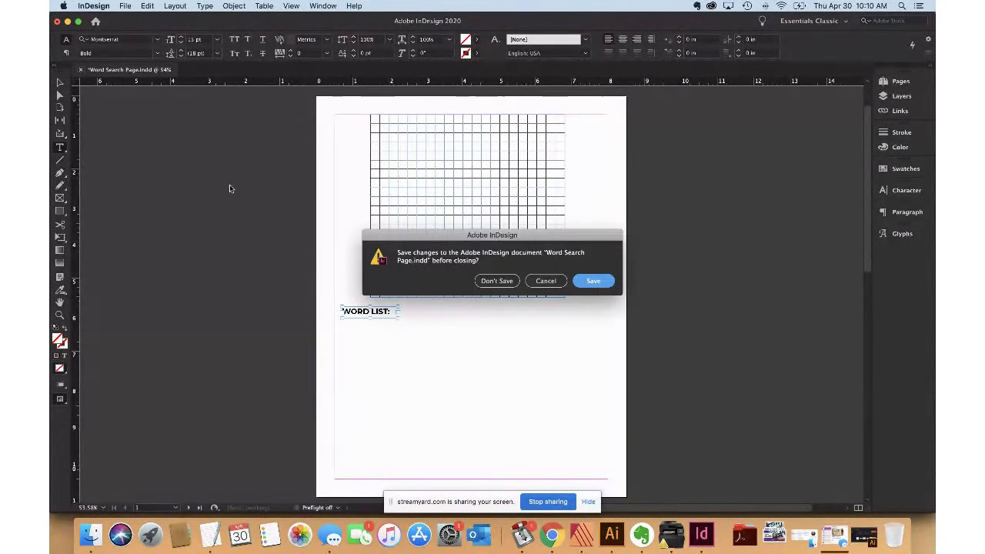
{"action": "left_click", "coordinate": [494, 282]}
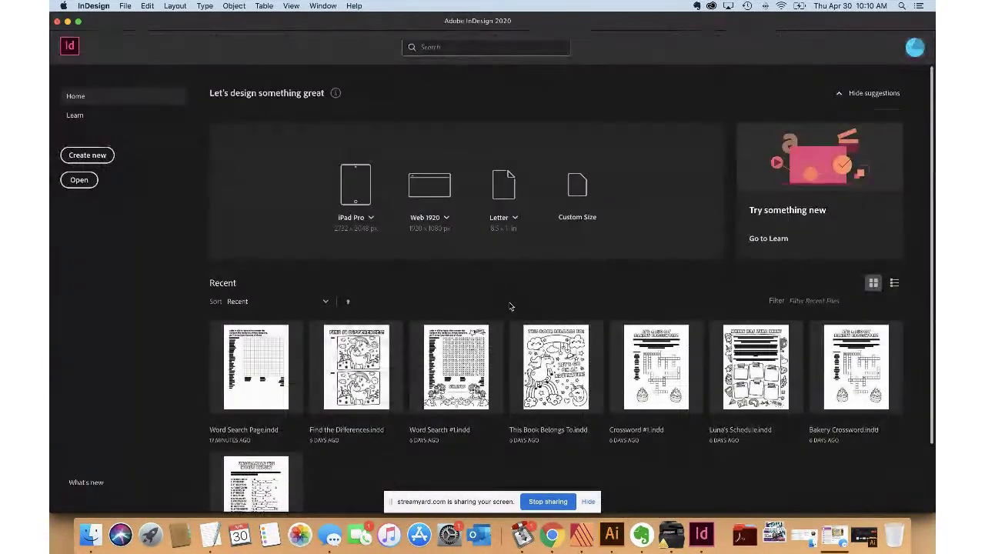
{"action": "left_click", "coordinate": [107, 6]}
{"action": "left_click", "coordinate": [106, 81]}
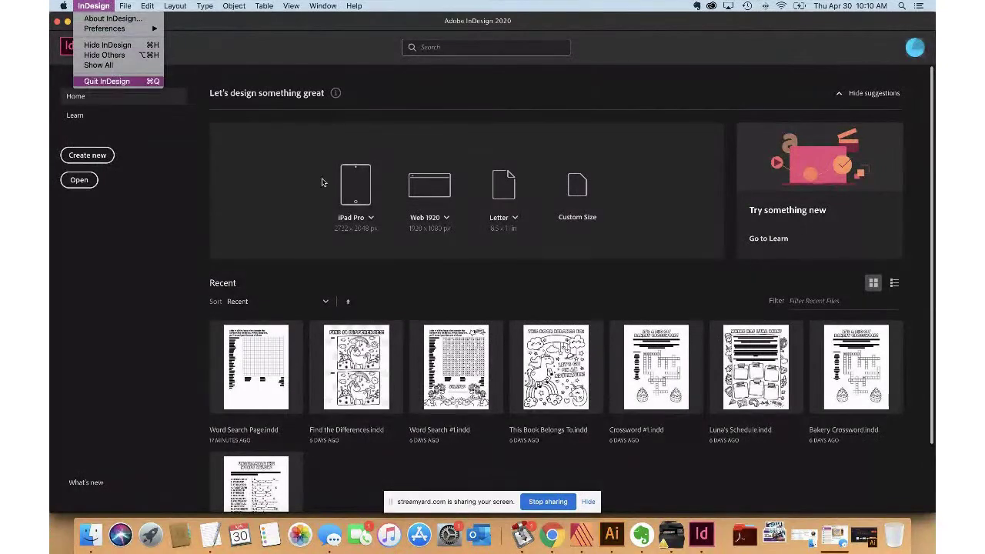
Step: Switch to Affinity Publisher and open "Word Search #1 - IDML.idml" from the unicorn activity book folder
{"action": "left_click", "coordinate": [582, 535]}
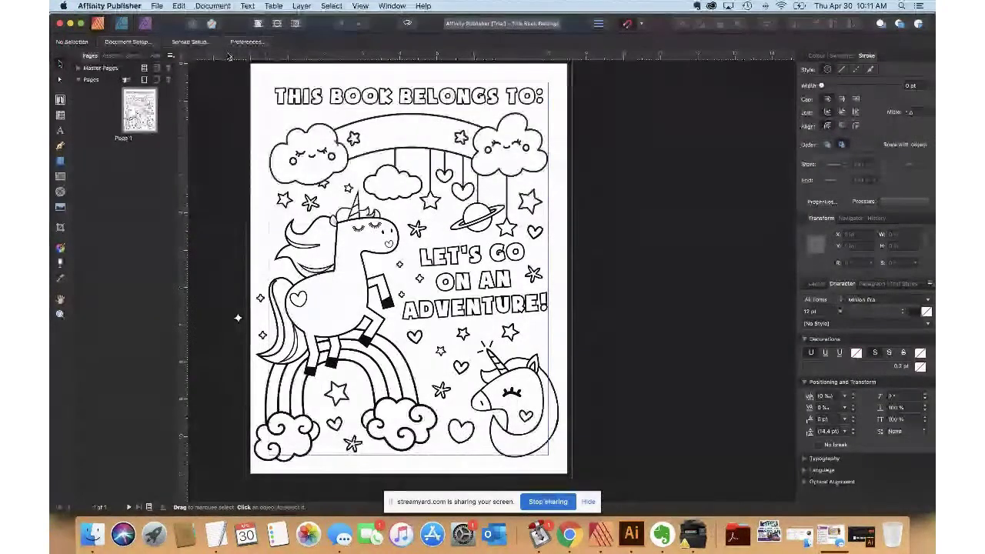
{"action": "left_click", "coordinate": [157, 6]}
{"action": "mouse_move", "coordinate": [171, 45]}
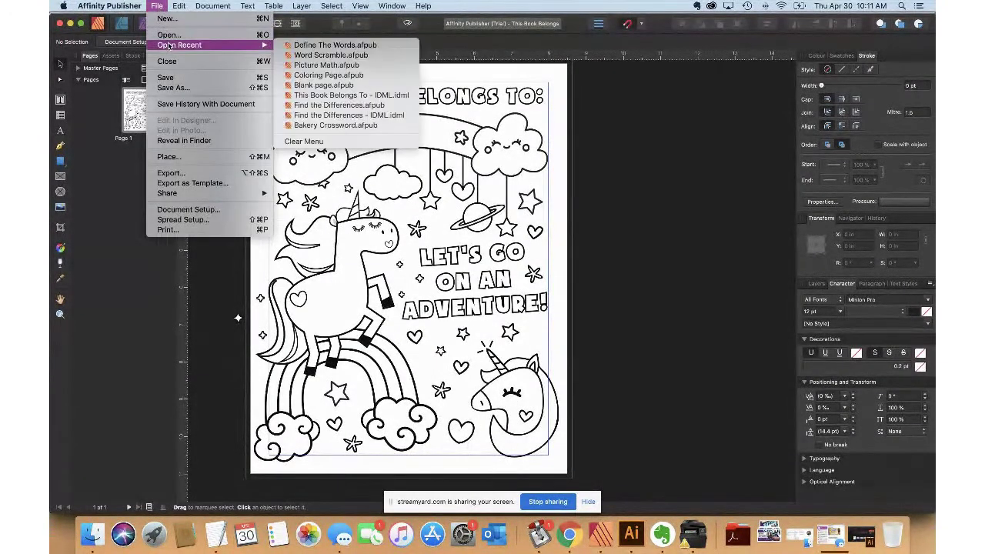
{"action": "left_click", "coordinate": [168, 34]}
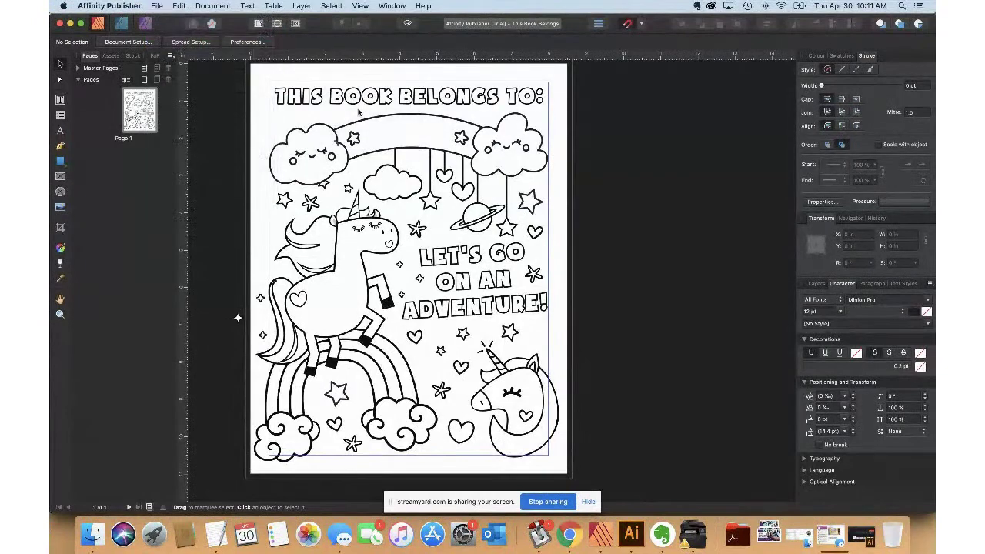
{"action": "scroll", "coordinate": [630, 189], "scroll_direction": "down", "scroll_amount": 3}
{"action": "scroll", "coordinate": [630, 190], "scroll_direction": "down", "scroll_amount": 2}
{"action": "left_click", "coordinate": [630, 261]}
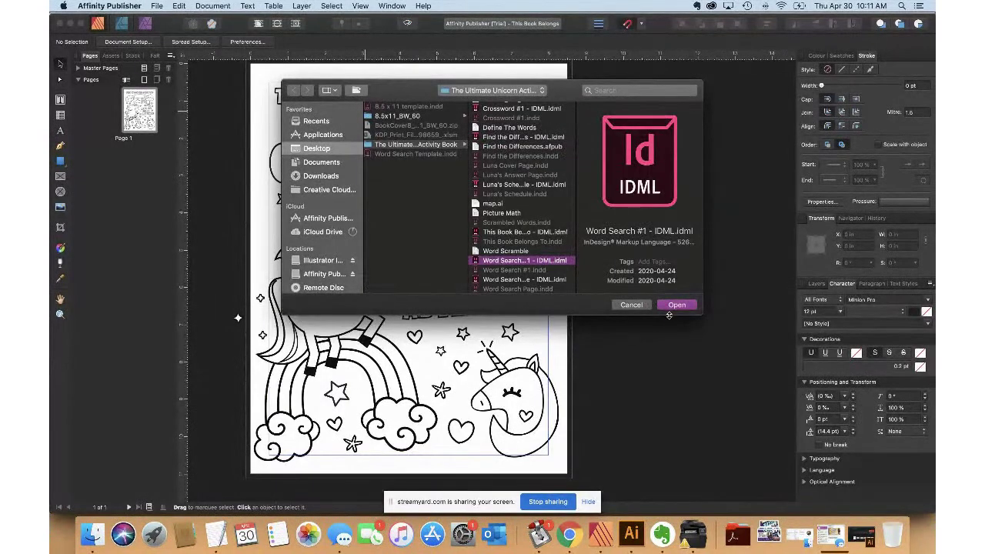
{"action": "left_click", "coordinate": [675, 306]}
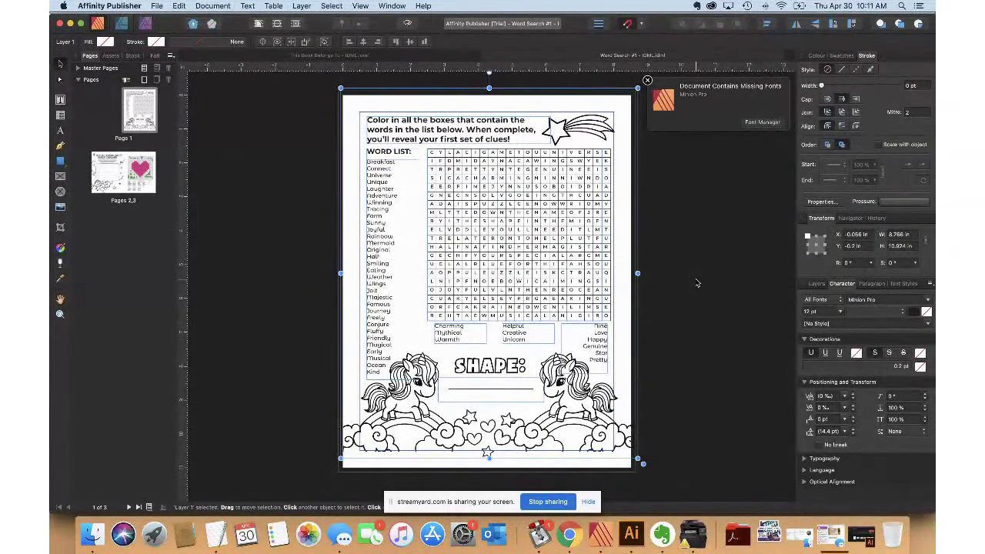
Step: Open "Word Search Page - IDML.idml" from the same folder and dismiss the missing fonts notice
{"action": "left_click", "coordinate": [156, 5]}
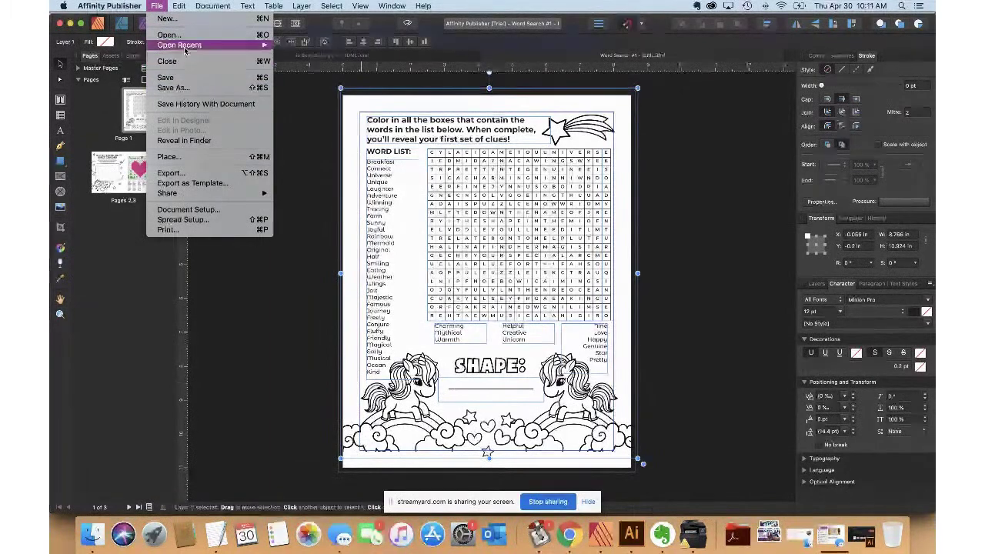
{"action": "left_click", "coordinate": [184, 37]}
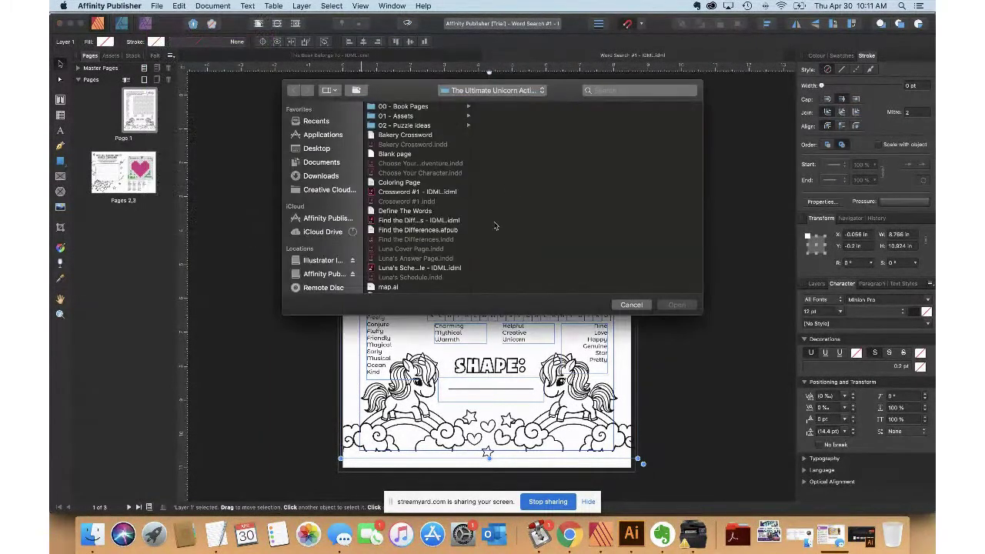
{"action": "scroll", "coordinate": [443, 226], "scroll_direction": "down", "scroll_amount": 4}
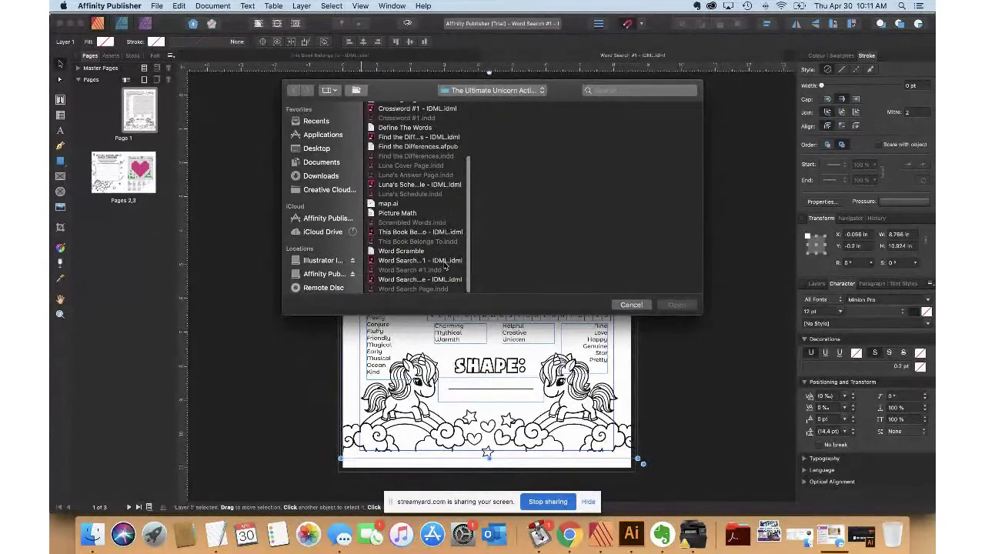
{"action": "left_click", "coordinate": [445, 262]}
{"action": "left_click", "coordinate": [443, 280]}
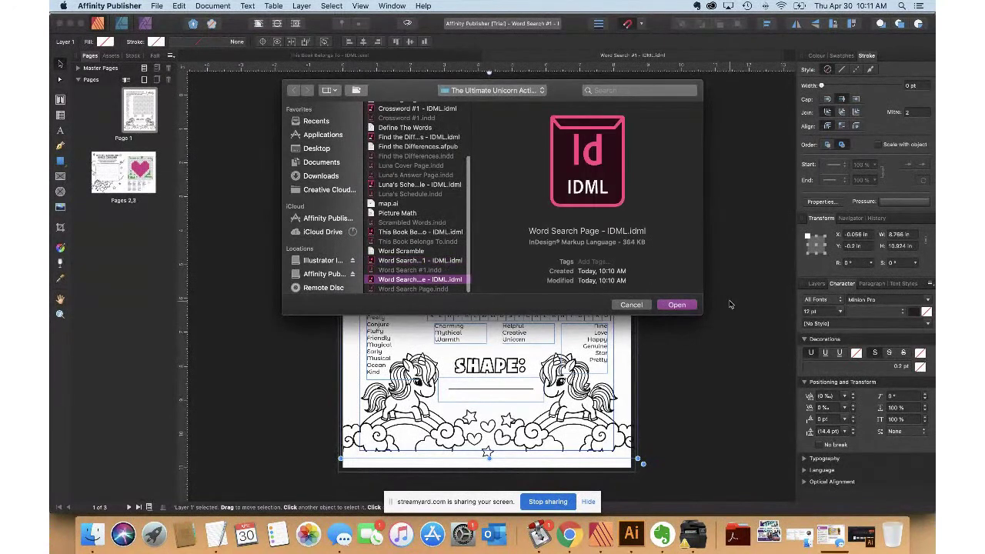
{"action": "left_click", "coordinate": [679, 307]}
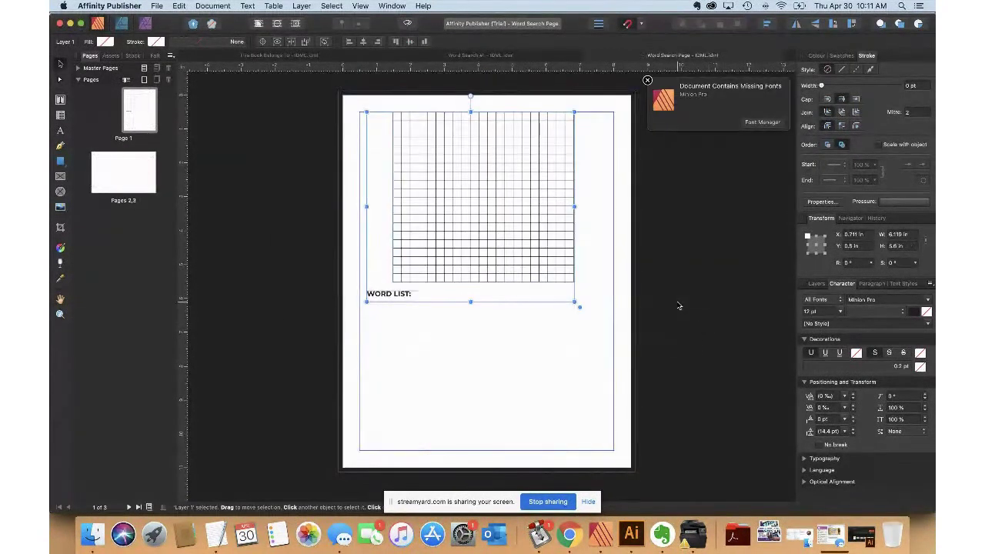
{"action": "left_click", "coordinate": [648, 81]}
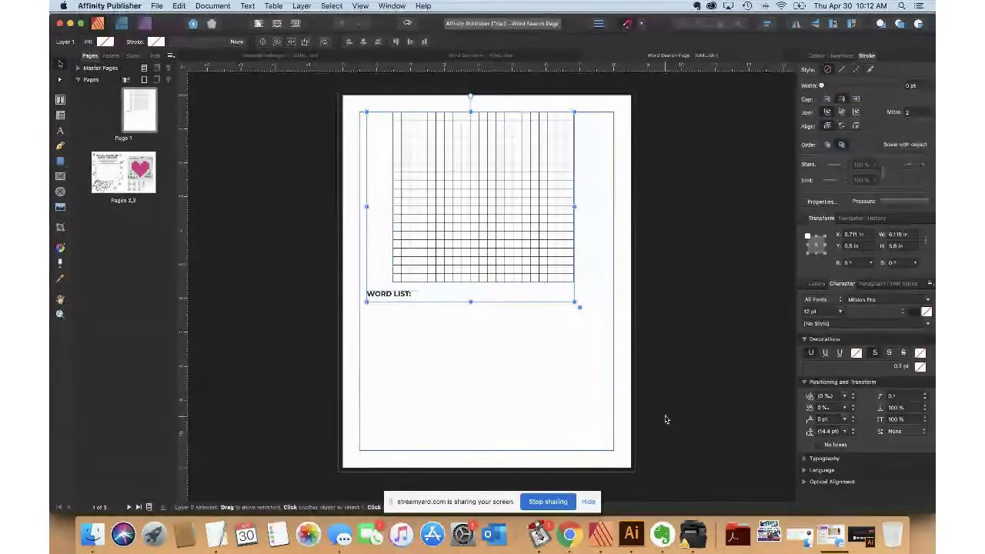
Step: Move the WORD LIST text frame slightly lower beneath the grid, to about X 0.643 in, Y 6.325 in
{"action": "left_click", "coordinate": [548, 366]}
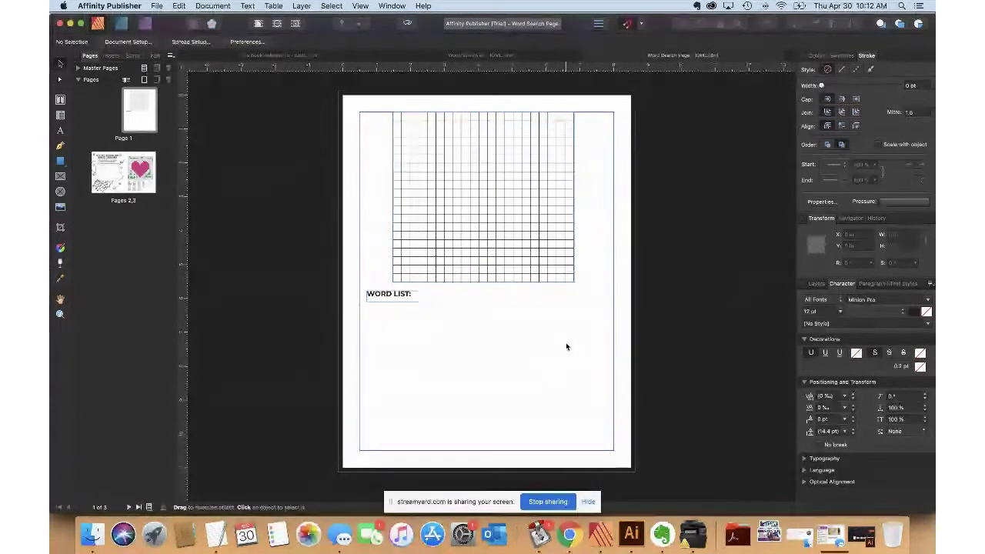
{"action": "left_click", "coordinate": [381, 300]}
{"action": "left_click", "coordinate": [484, 359]}
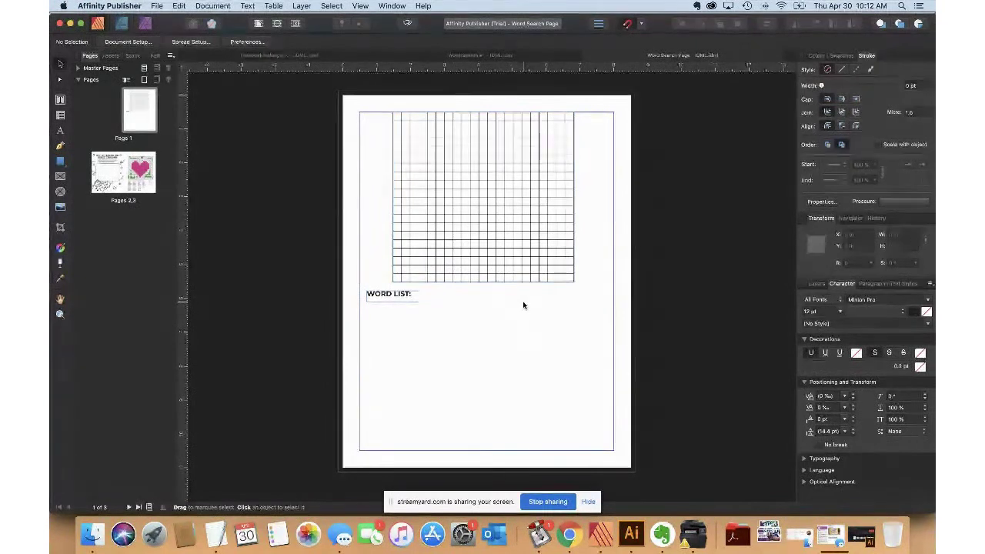
{"action": "left_click_drag", "start_coordinate": [398, 299], "coordinate": [393, 316]}
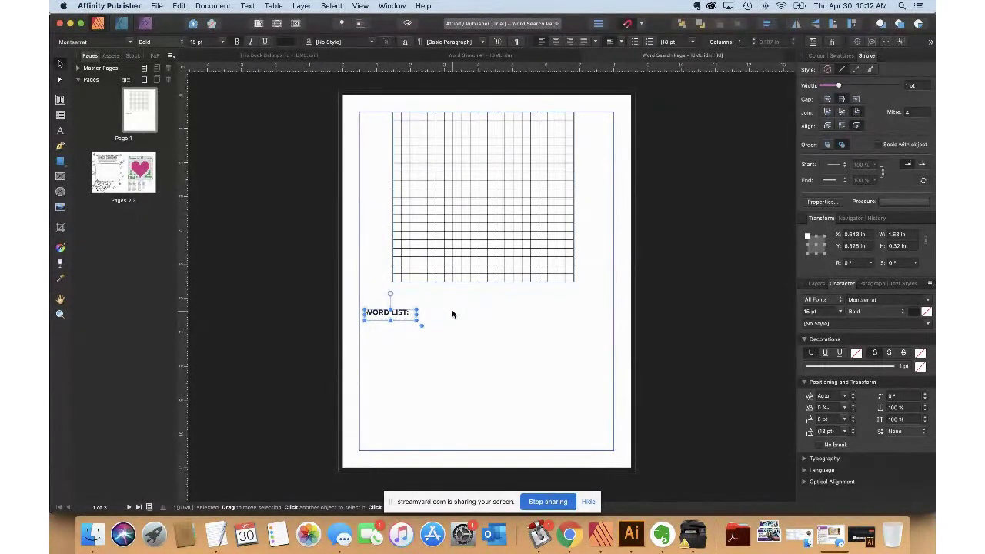
{"action": "left_click", "coordinate": [530, 320]}
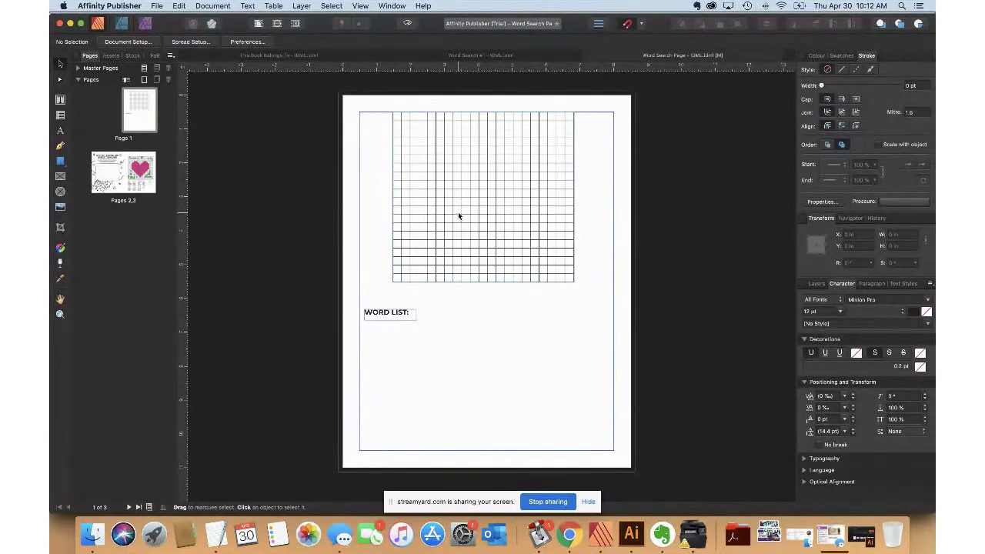
Step: Draw a new table about 5.18 by 2.94 in and place it just below the WORD LIST heading
{"action": "left_click", "coordinate": [506, 172]}
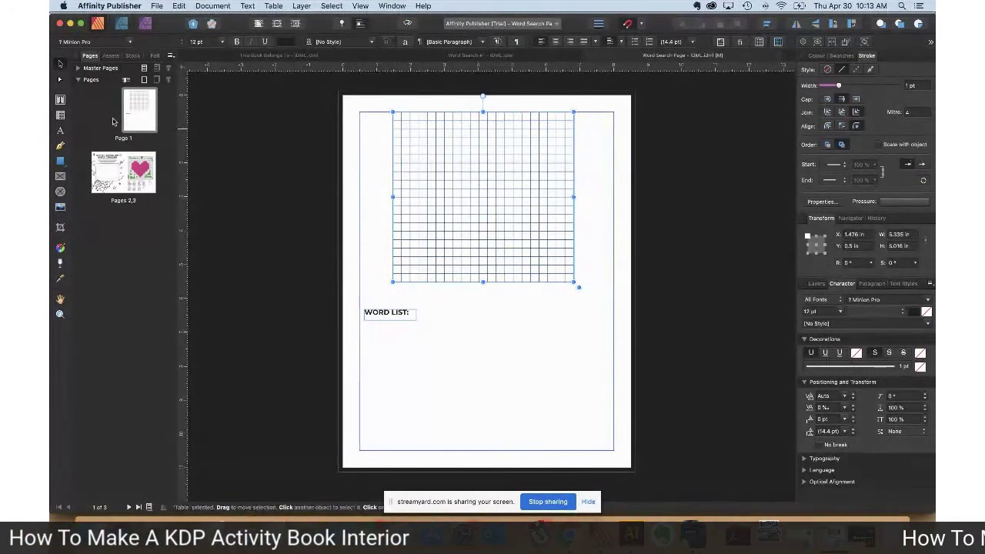
{"action": "left_click", "coordinate": [61, 116]}
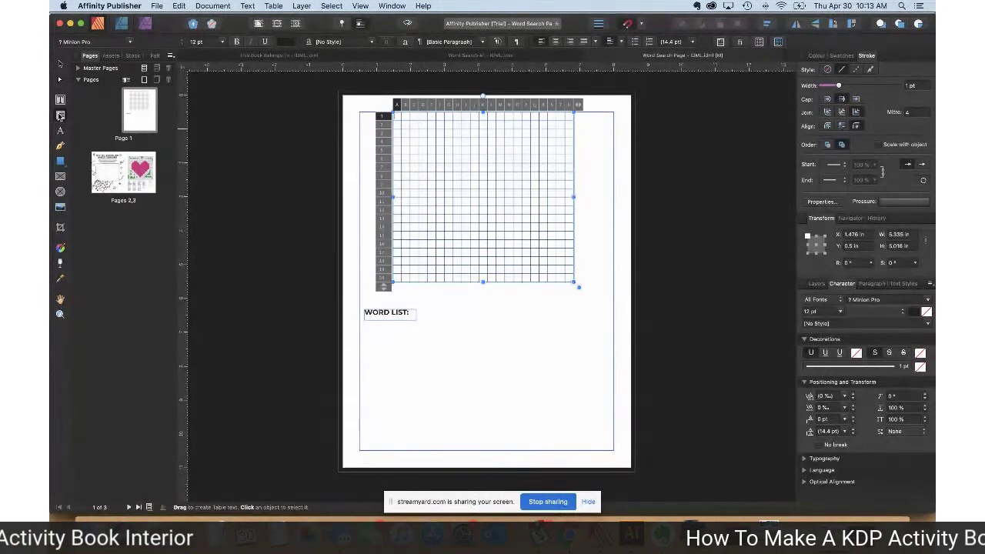
{"action": "left_click_drag", "start_coordinate": [415, 345], "coordinate": [568, 425]}
{"action": "left_click_drag", "start_coordinate": [599, 449], "coordinate": [598, 448]}
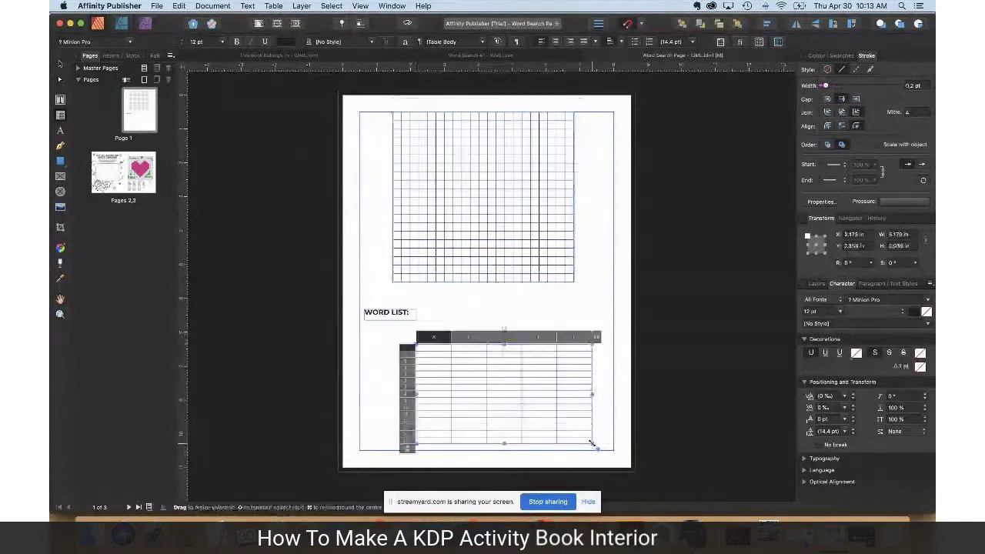
{"action": "left_click_drag", "start_coordinate": [487, 343], "coordinate": [469, 329]}
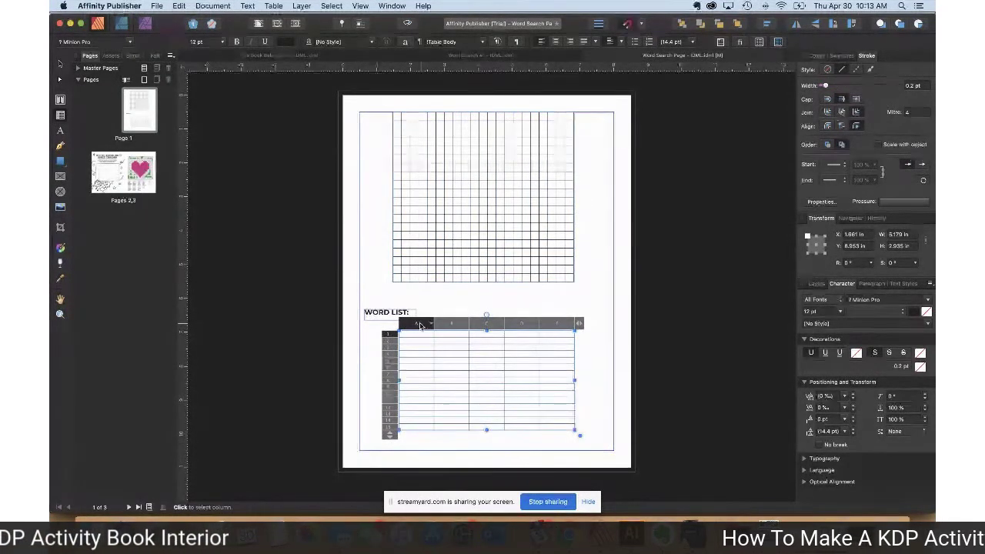
Step: Insert 13 more columns into the new table below the WORD LIST heading, for 18 columns in all
{"action": "left_click", "coordinate": [431, 324]}
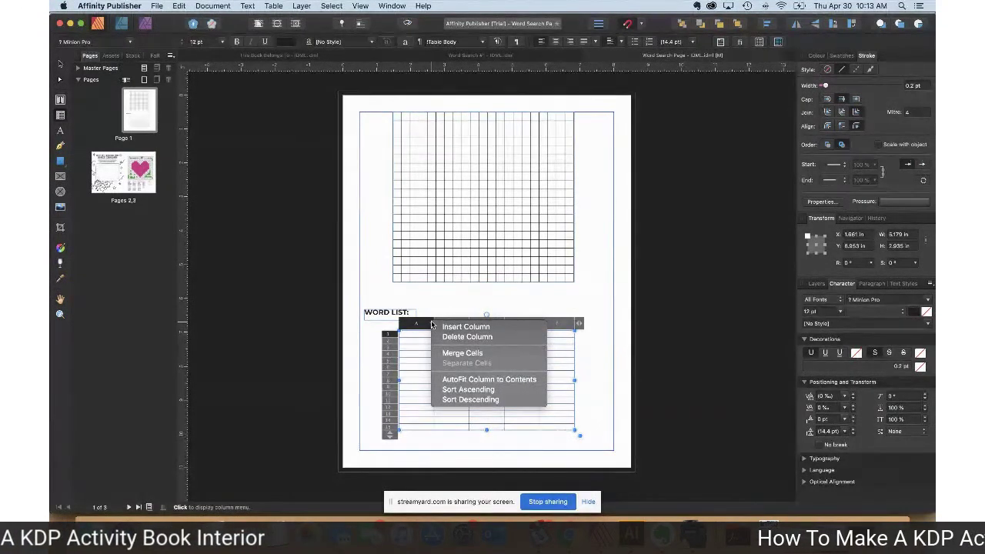
{"action": "left_click", "coordinate": [465, 327]}
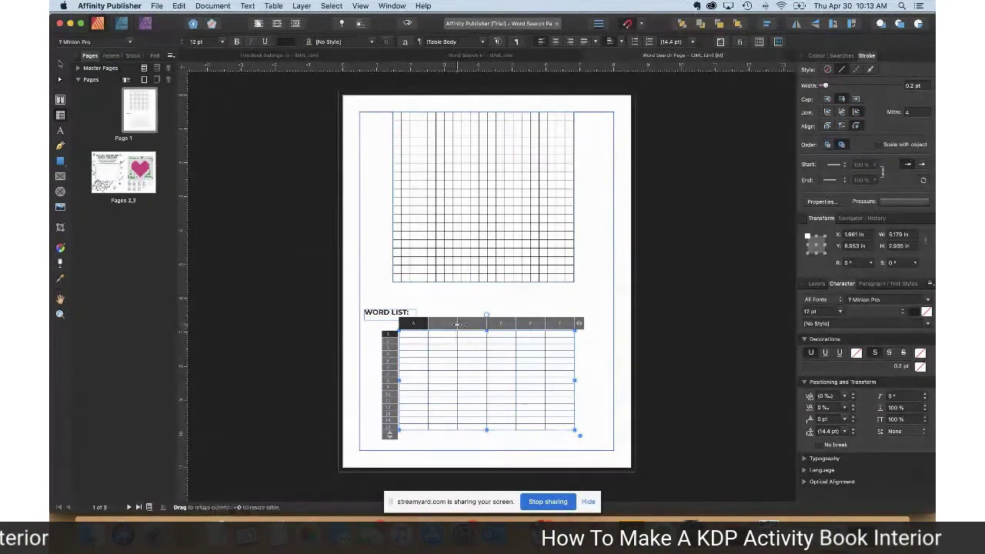
{"action": "right_click", "coordinate": [455, 326]}
{"action": "left_click", "coordinate": [478, 327]}
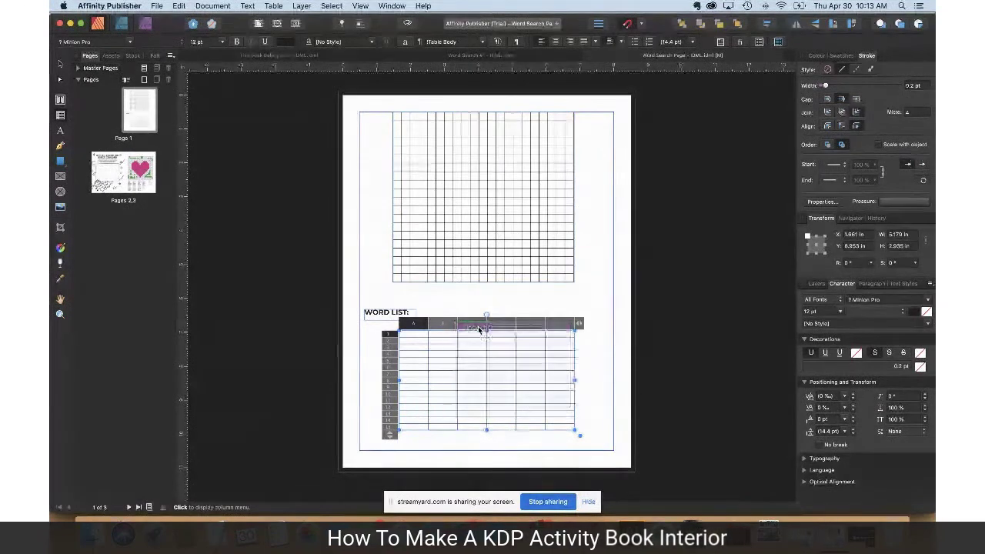
{"action": "left_click", "coordinate": [472, 327]}
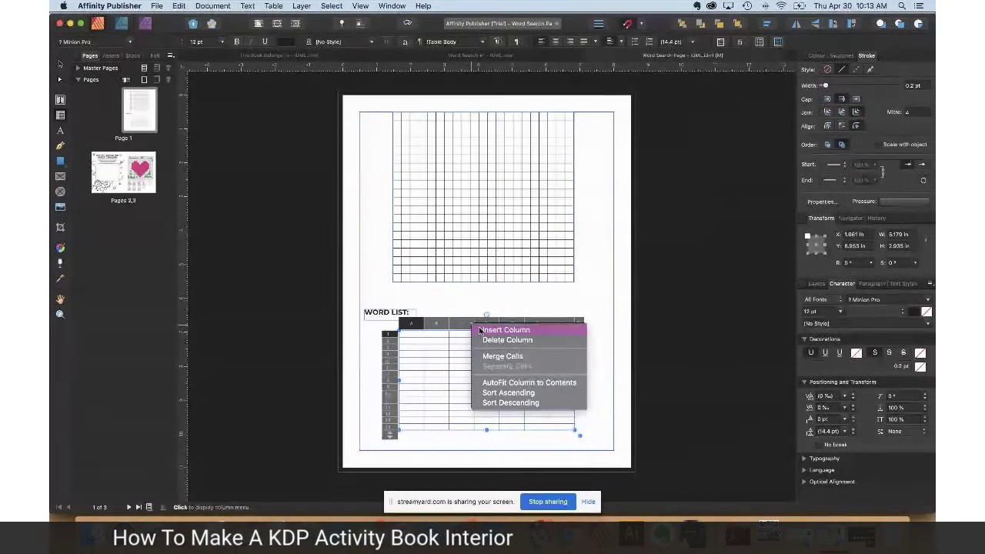
{"action": "left_click", "coordinate": [480, 330]}
{"action": "left_click", "coordinate": [482, 327]}
{"action": "left_click", "coordinate": [487, 329]}
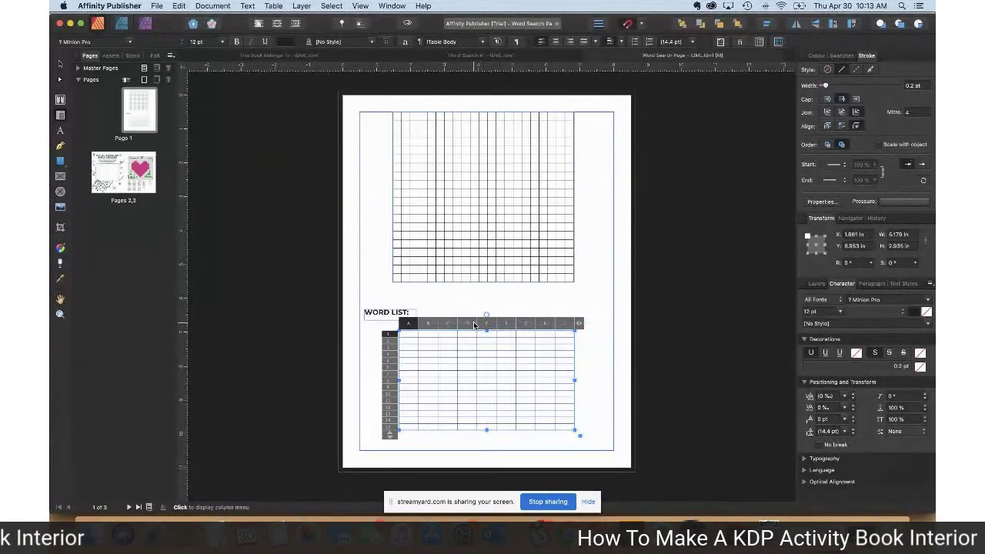
{"action": "left_click", "coordinate": [473, 326]}
{"action": "left_click", "coordinate": [479, 329]}
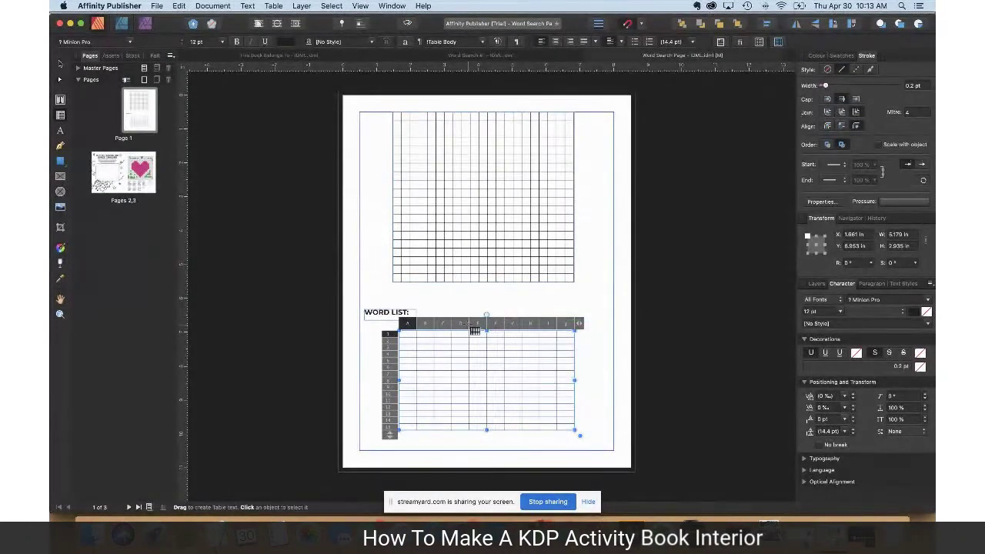
{"action": "left_click", "coordinate": [465, 326]}
{"action": "left_click", "coordinate": [471, 328]}
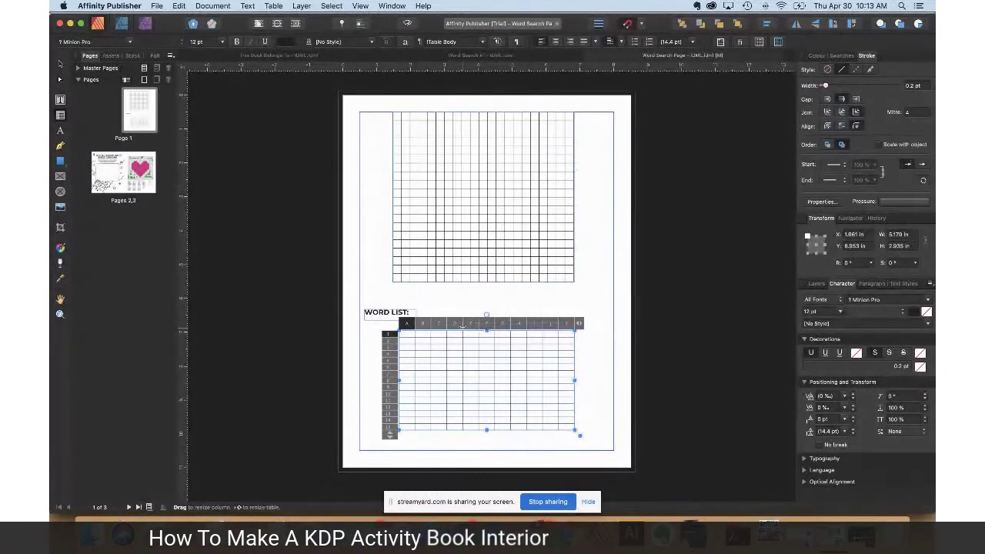
{"action": "left_click", "coordinate": [458, 326]}
{"action": "left_click", "coordinate": [467, 328]}
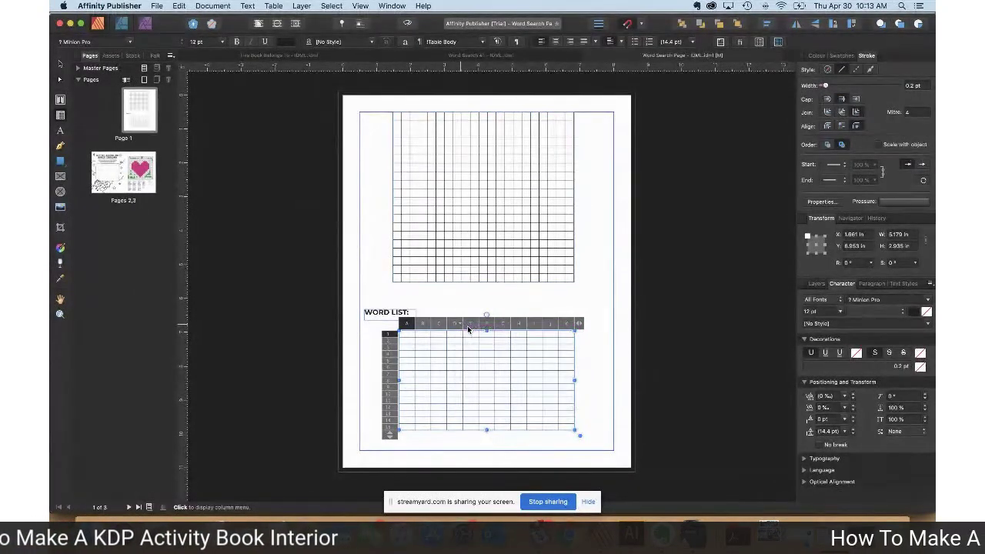
{"action": "left_click", "coordinate": [460, 326]}
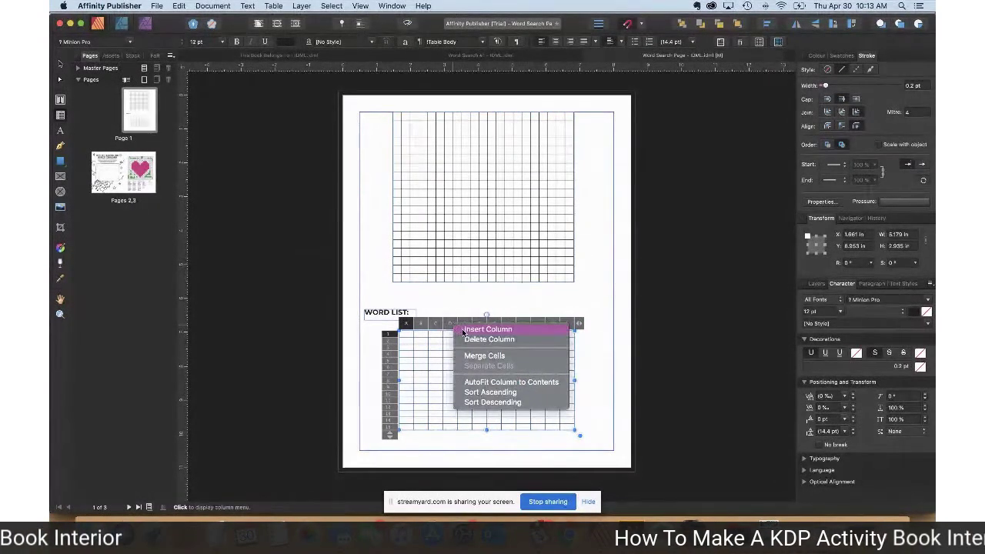
{"action": "left_click", "coordinate": [465, 329]}
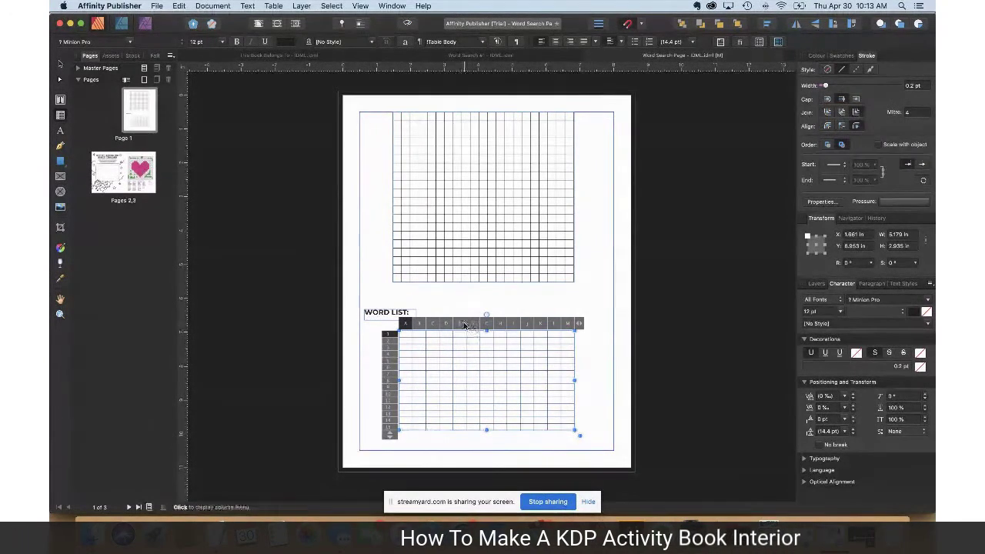
{"action": "left_click", "coordinate": [464, 326]}
{"action": "left_click", "coordinate": [468, 328]}
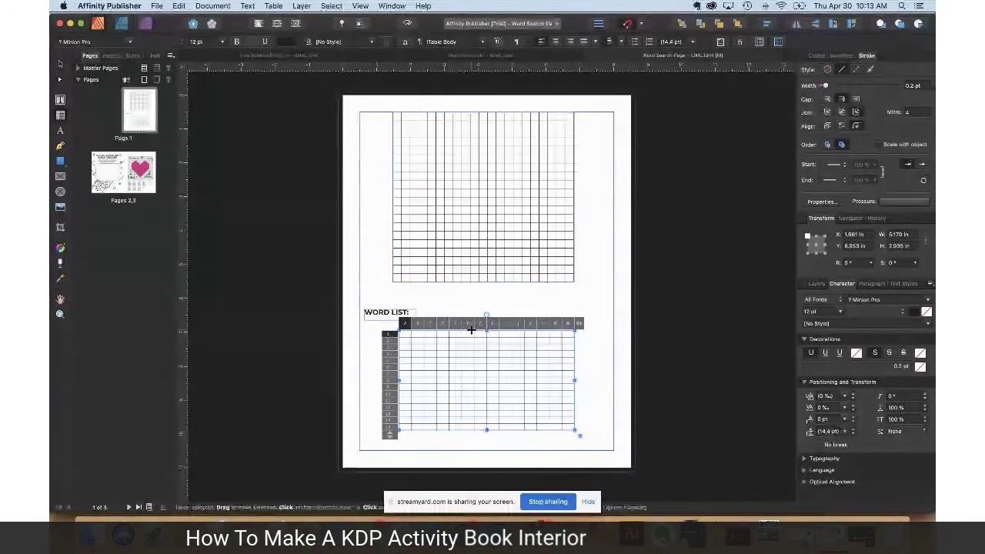
{"action": "left_click", "coordinate": [472, 327]}
{"action": "left_click", "coordinate": [476, 328]}
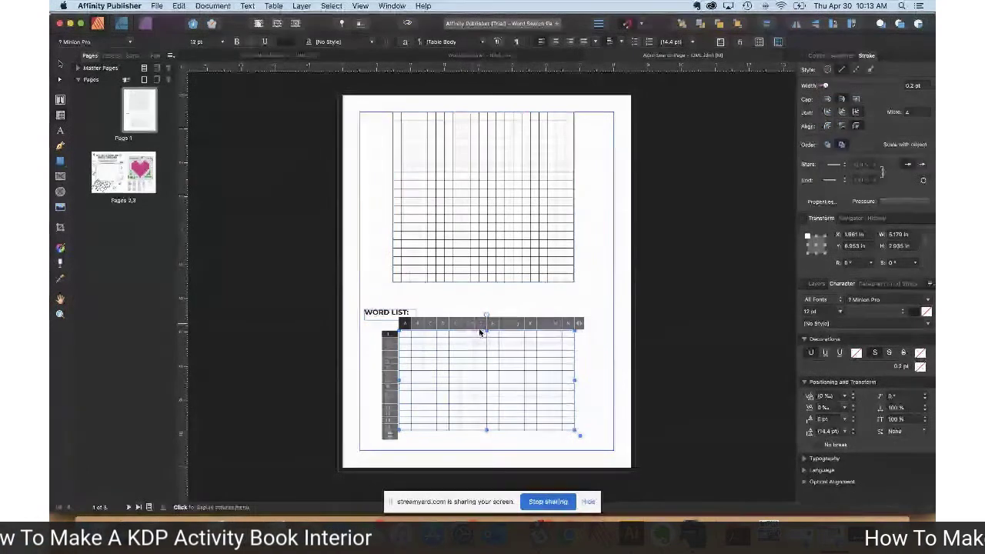
{"action": "left_click", "coordinate": [477, 326]}
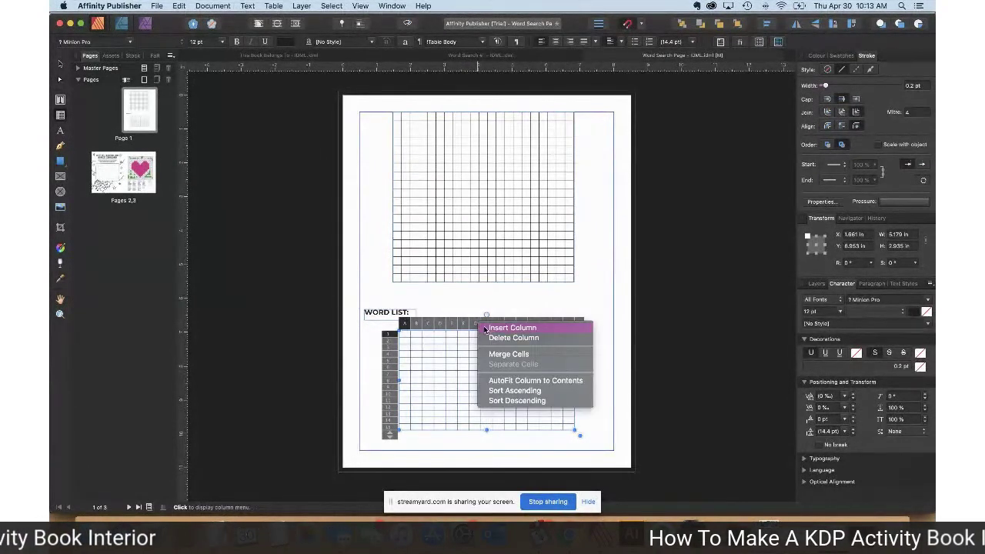
{"action": "left_click", "coordinate": [481, 329]}
{"action": "left_click", "coordinate": [472, 328]}
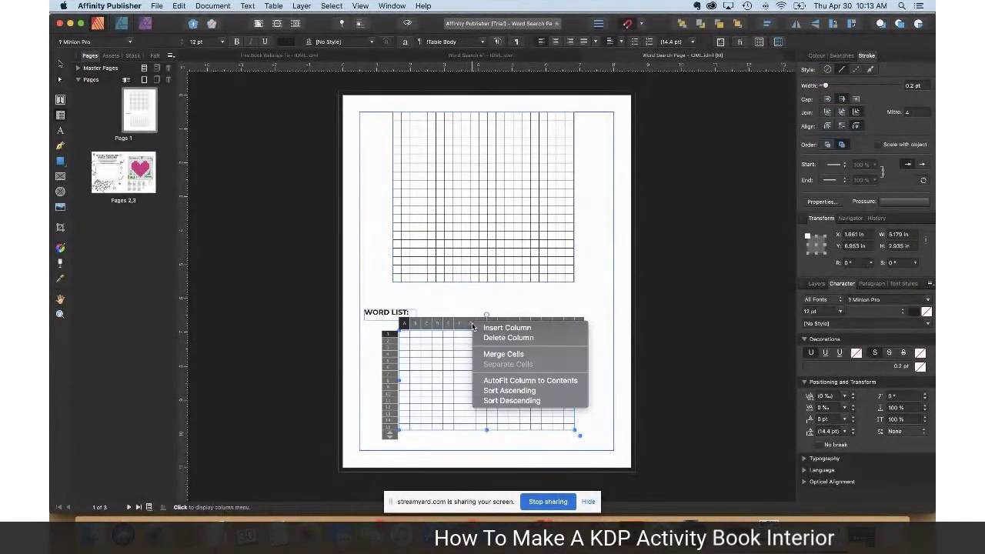
{"action": "left_click", "coordinate": [477, 330]}
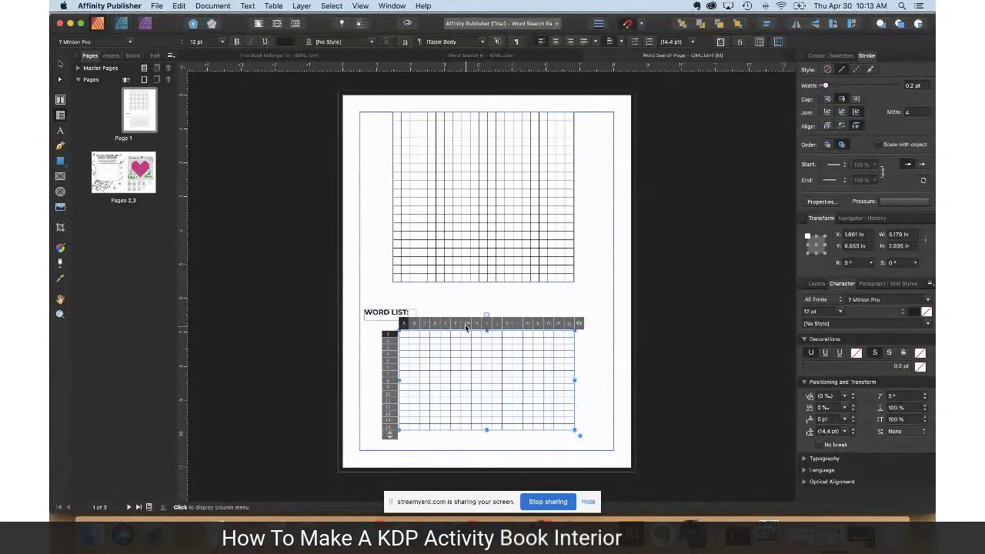
{"action": "left_click", "coordinate": [467, 327]}
{"action": "left_click", "coordinate": [481, 329]}
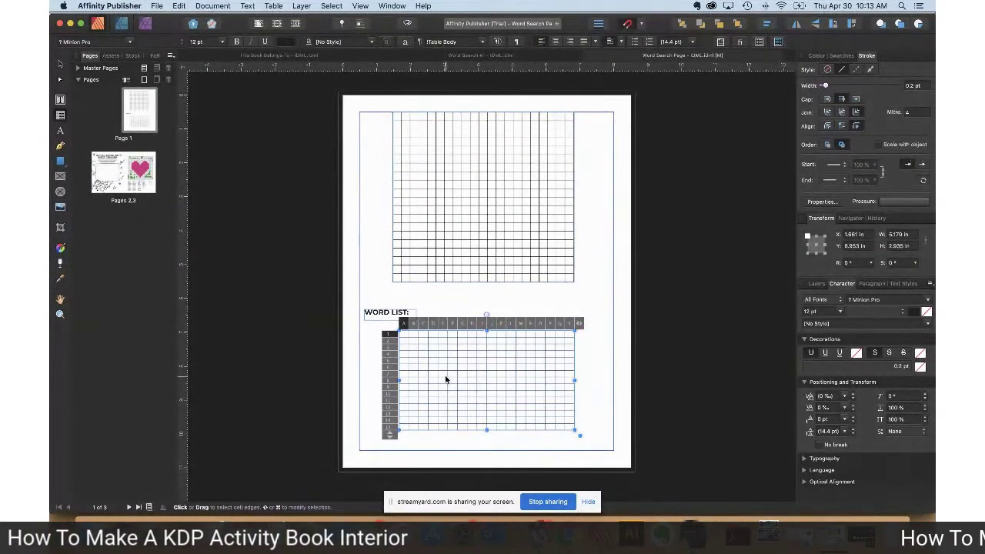
Step: Stretch the new table upward to the bottom of the old grid, making it about 4.39 in high
{"action": "left_click_drag", "start_coordinate": [486, 329], "coordinate": [479, 276]}
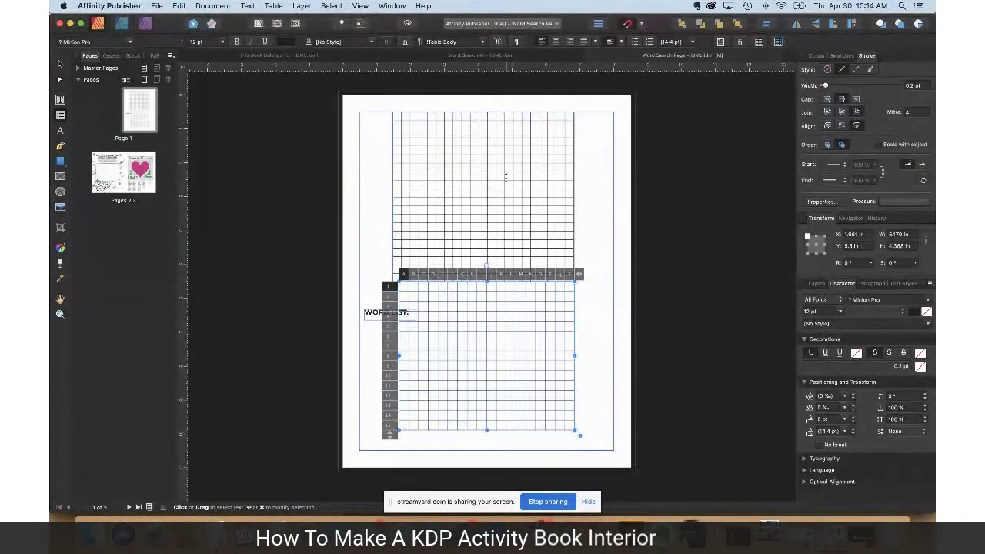
{"action": "left_click", "coordinate": [511, 230]}
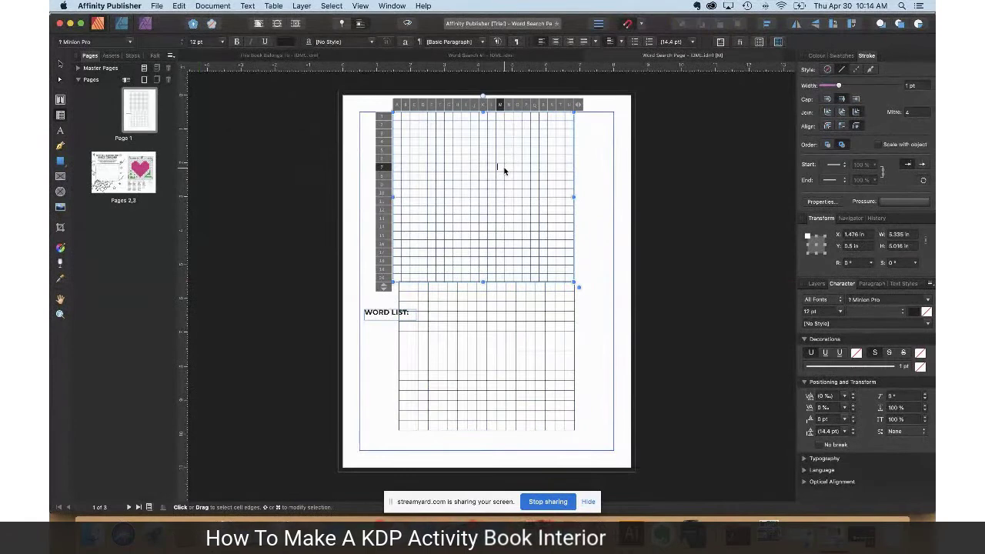
{"action": "right_click", "coordinate": [460, 109]}
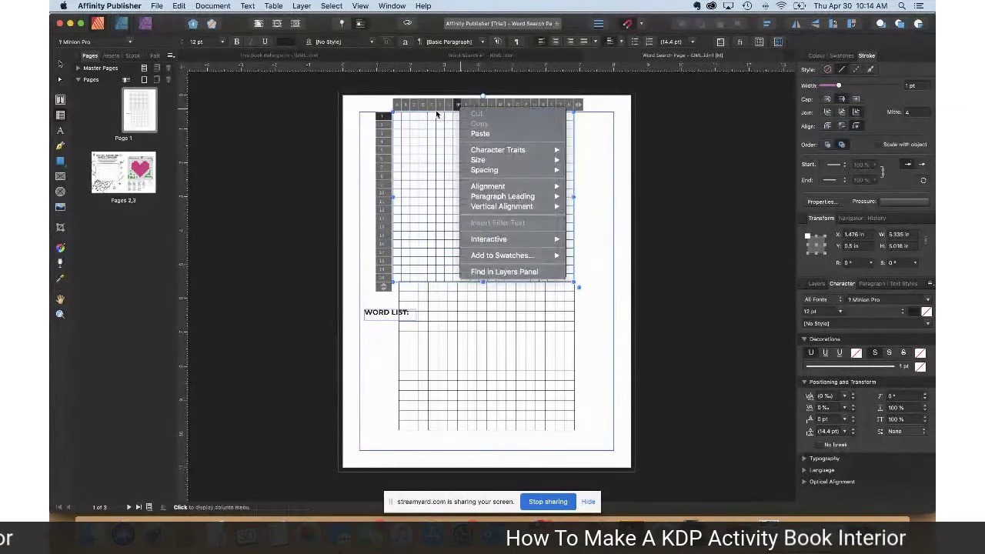
{"action": "left_click", "coordinate": [436, 114]}
{"action": "left_click_drag", "start_coordinate": [421, 124], "coordinate": [557, 136]}
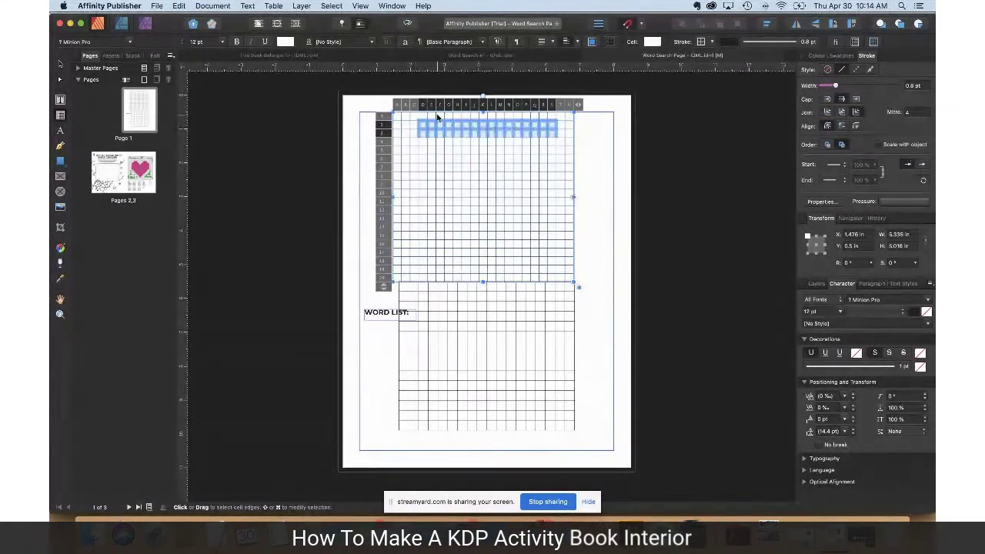
{"action": "left_click", "coordinate": [399, 118]}
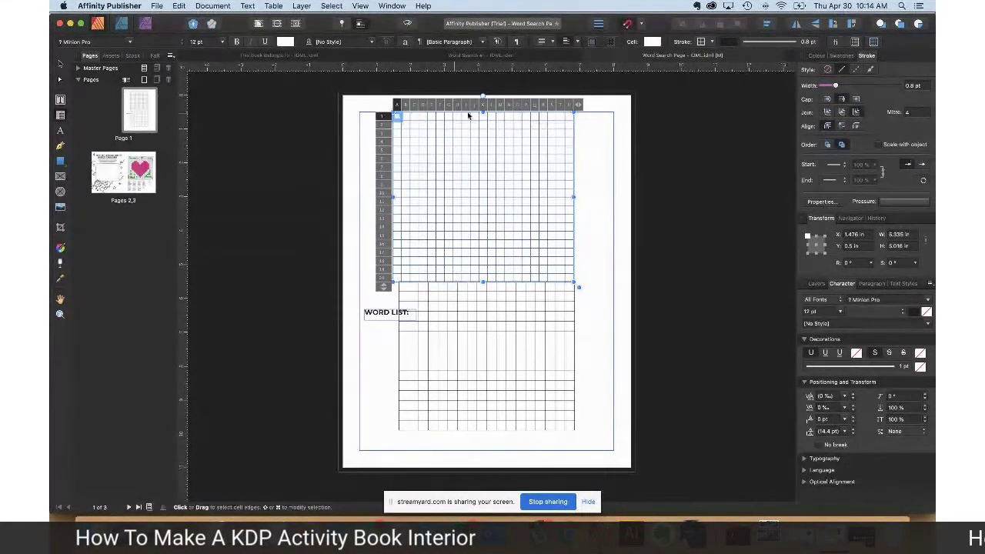
{"action": "left_click_drag", "start_coordinate": [402, 118], "coordinate": [573, 284]}
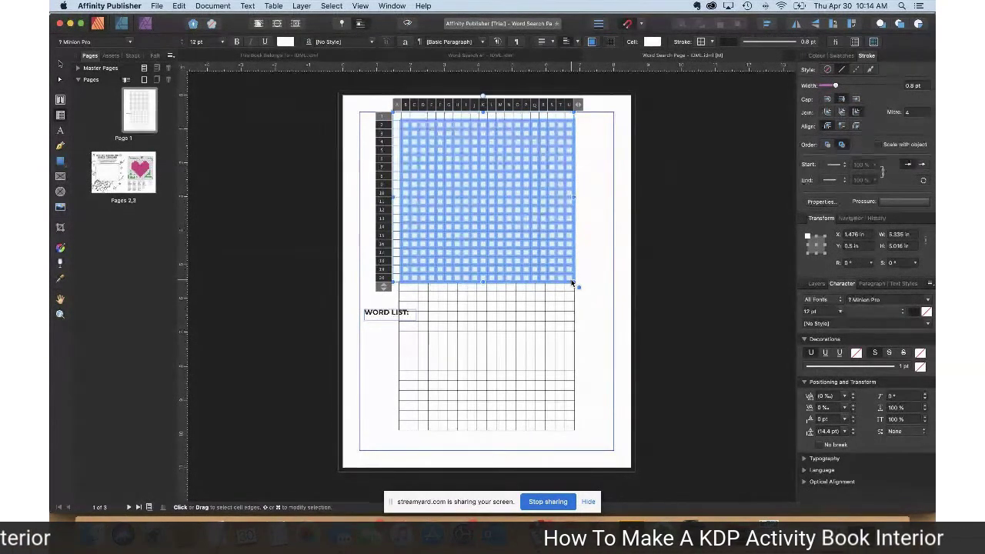
{"action": "left_click", "coordinate": [573, 284]}
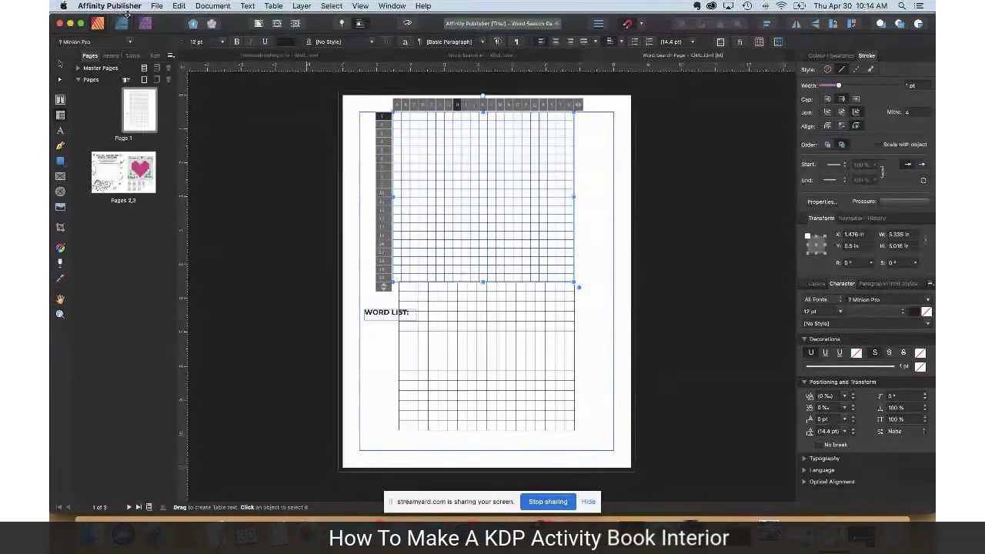
Step: Delete the old grid table and the empty text frame behind it
{"action": "left_click", "coordinate": [64, 63]}
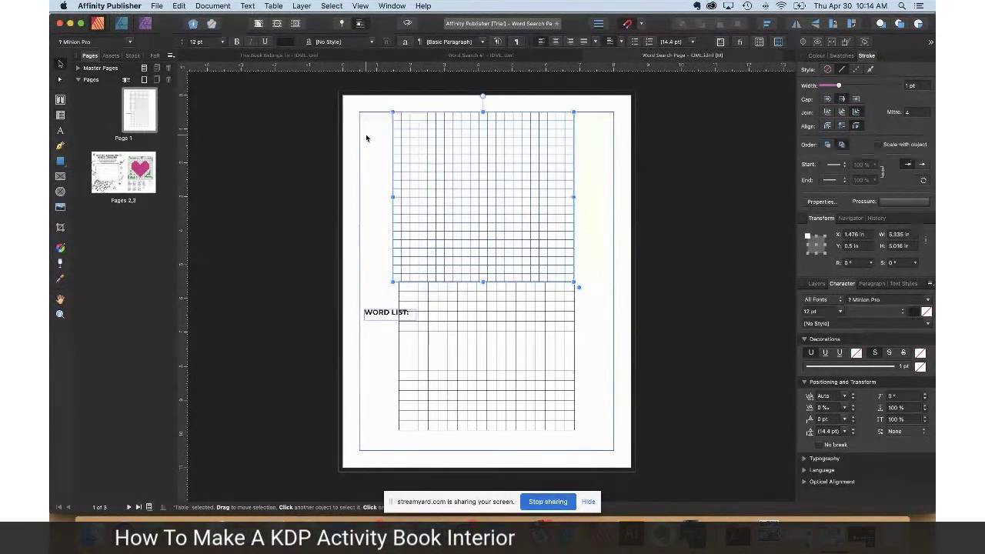
{"action": "key", "text": "Delete"}
{"action": "left_click_drag", "start_coordinate": [349, 129], "coordinate": [397, 157]}
{"action": "left_click", "coordinate": [393, 159]}
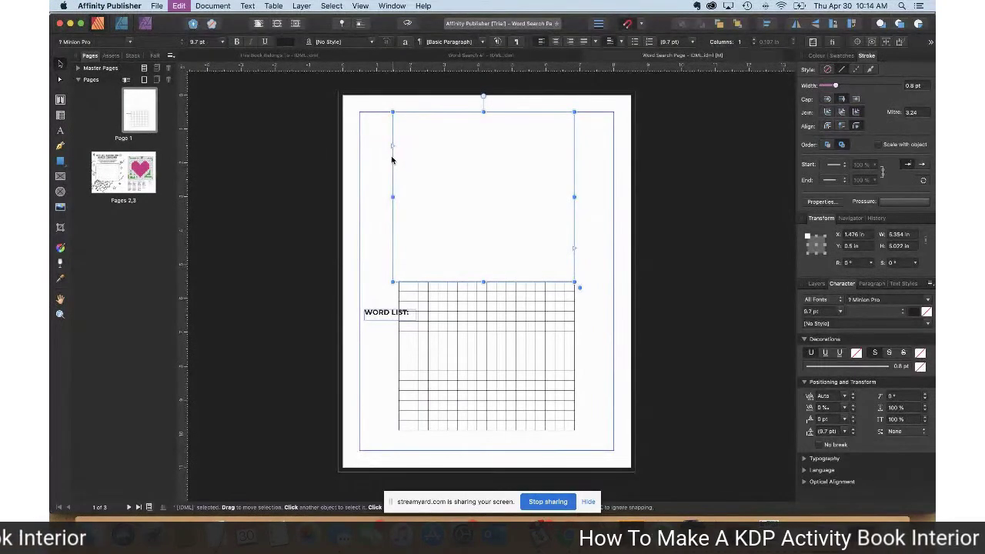
{"action": "key", "text": "Delete"}
Step: Move the new table to the upper part of the page above WORD LIST and enlarge it to about 6.1 by 5.38 in
{"action": "left_click_drag", "start_coordinate": [512, 306], "coordinate": [513, 145]}
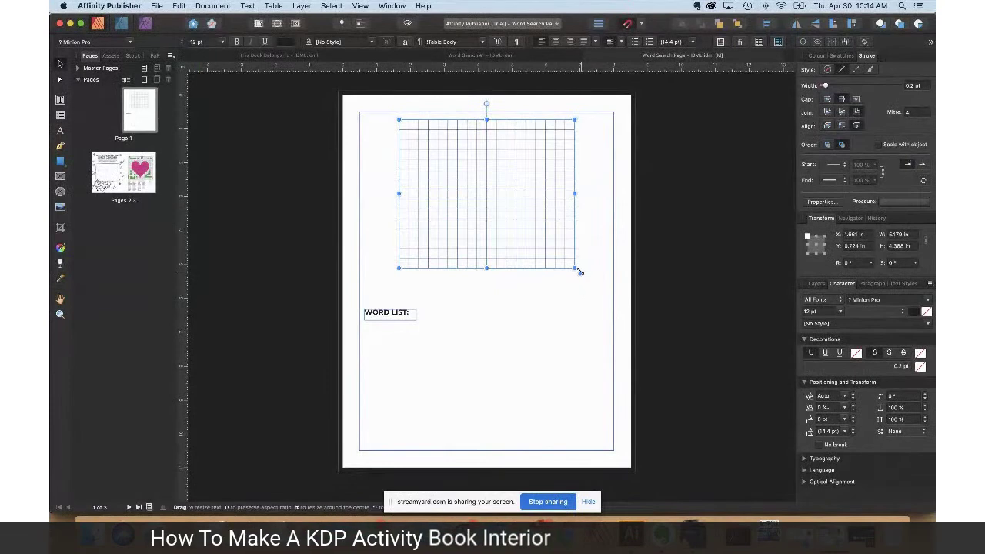
{"action": "left_click_drag", "start_coordinate": [574, 269], "coordinate": [605, 301]}
{"action": "left_click_drag", "start_coordinate": [550, 229], "coordinate": [545, 219]}
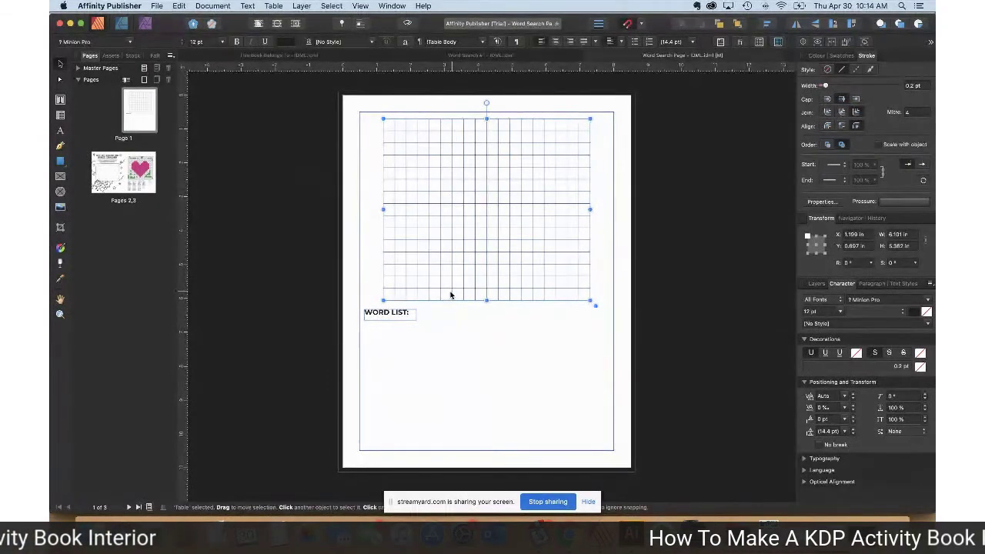
Step: Draw a text frame about 7.16 by 3.47 in below the WORD LIST heading and enter dinosaur as its first word
{"action": "left_click", "coordinate": [60, 100]}
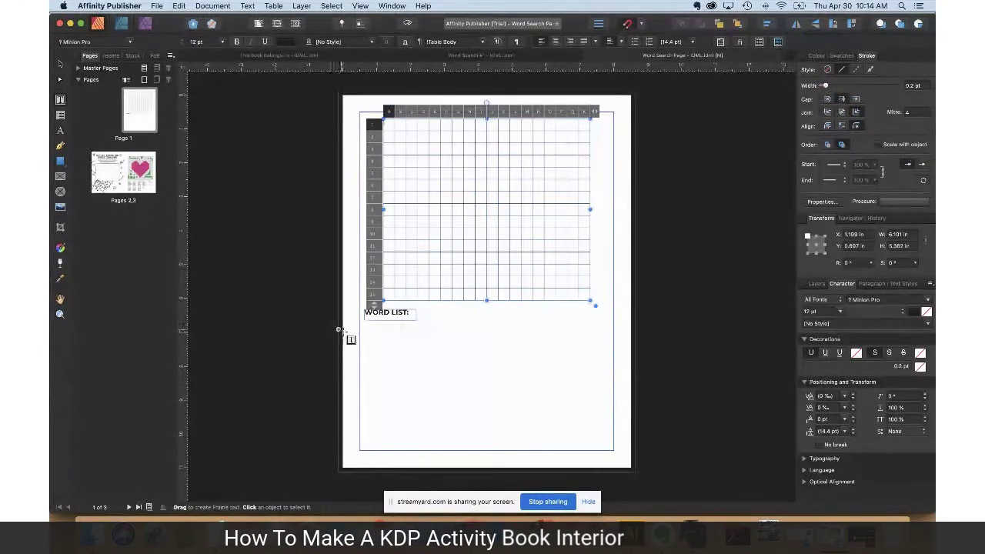
{"action": "left_click_drag", "start_coordinate": [365, 325], "coordinate": [607, 442]}
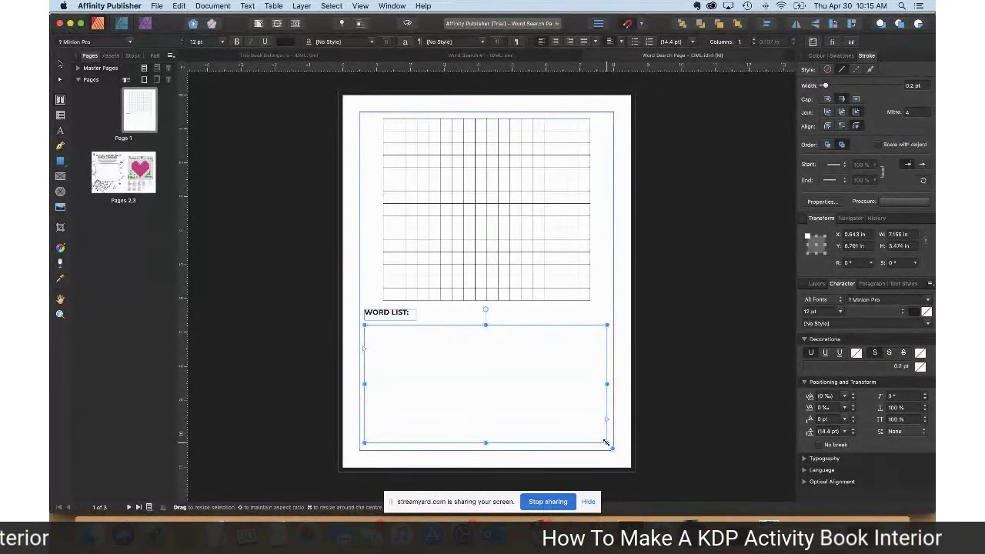
{"action": "left_click", "coordinate": [606, 442]}
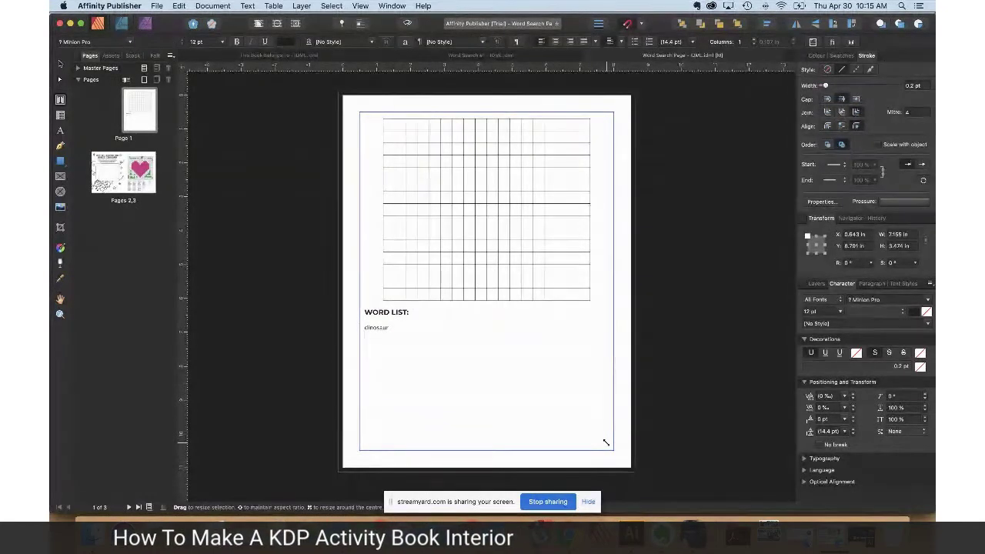
Step: Add egg and TRex on separate lines below dinosaur in the word list frame
{"action": "key", "text": "Return"}
{"action": "type", "text": "egg"}
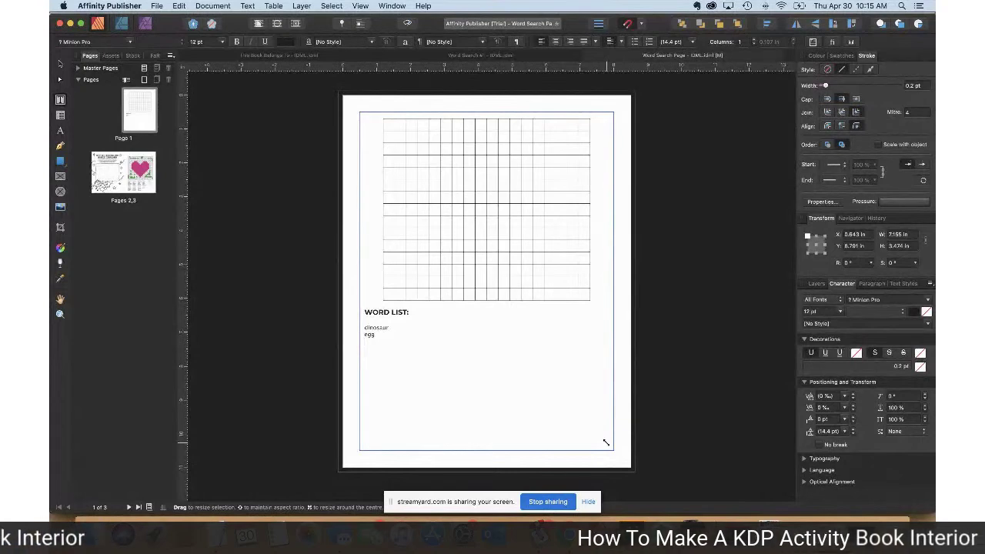
{"action": "type", "text": "trex"}
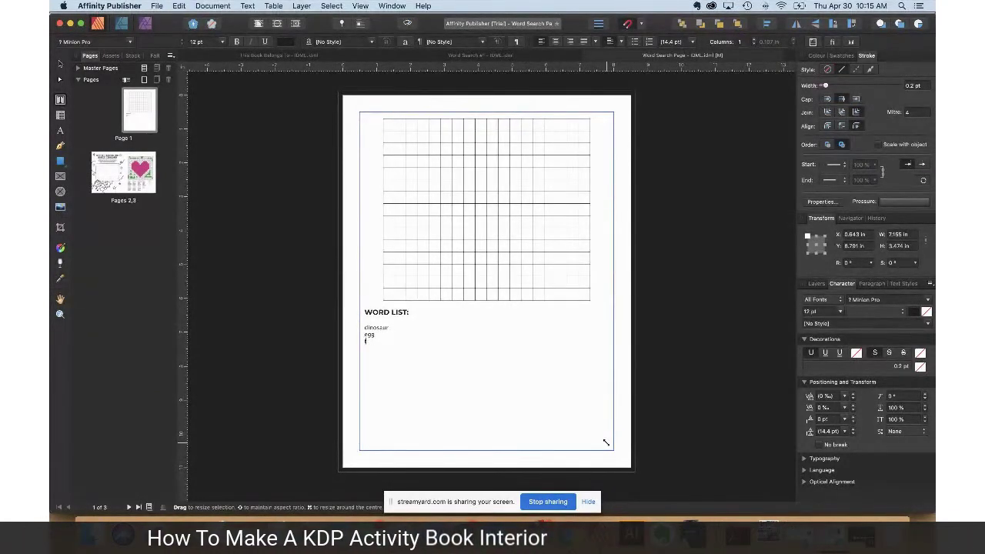
{"action": "type", "text": "-rex"}
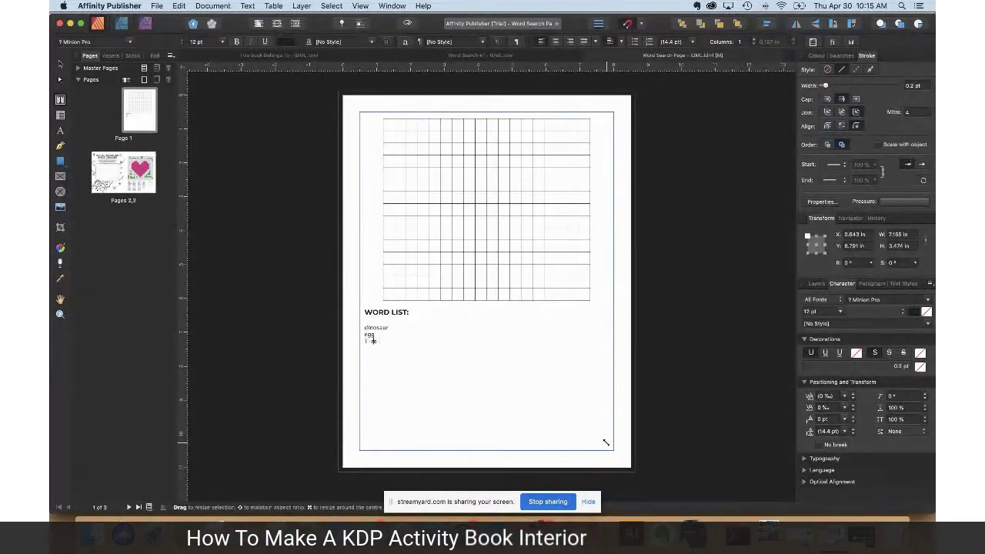
{"action": "type", "text": "Rex"}
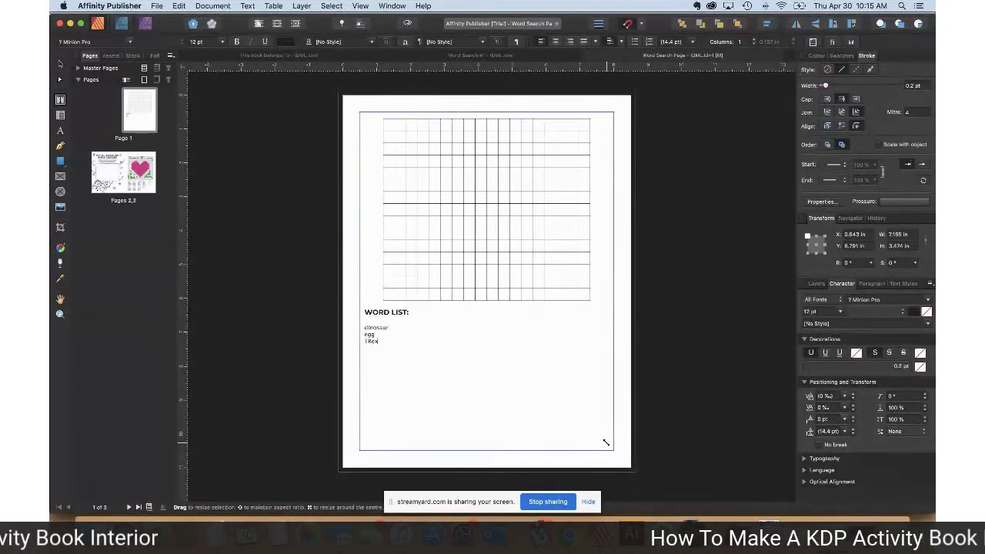
{"action": "key", "text": "Escape"}
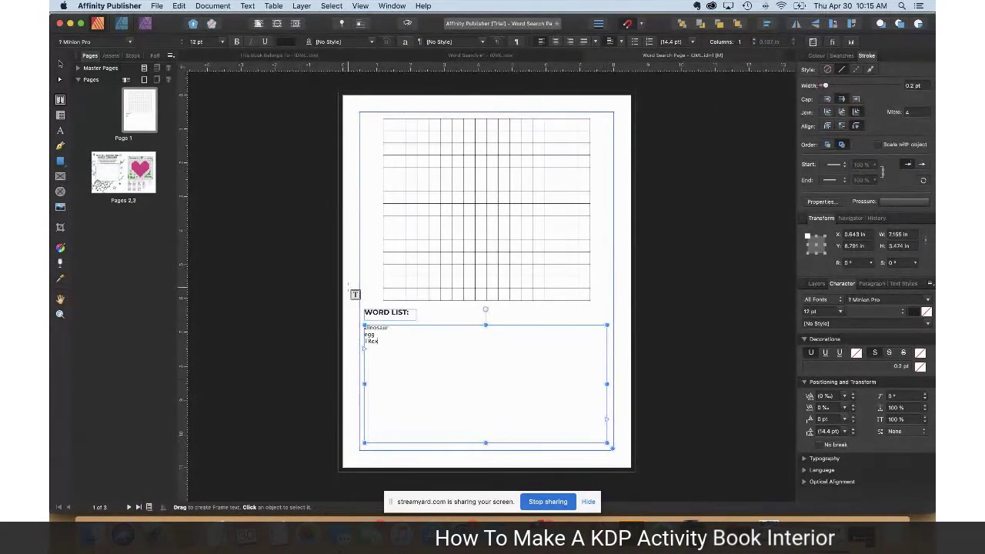
Step: Try to set the text of all the table's cells to 14 pt and browse the fonts for it
{"action": "left_click", "coordinate": [469, 225]}
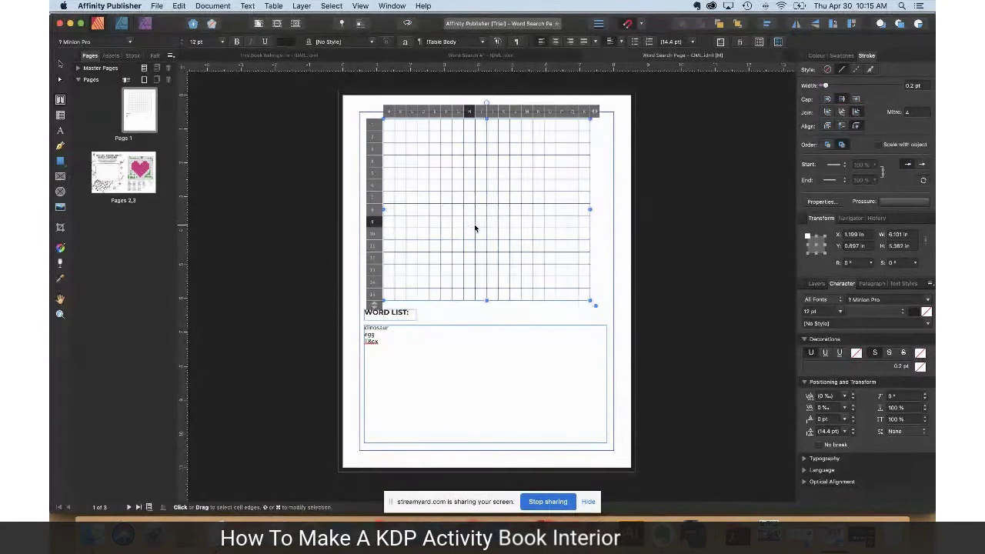
{"action": "left_click_drag", "start_coordinate": [390, 123], "coordinate": [591, 299]}
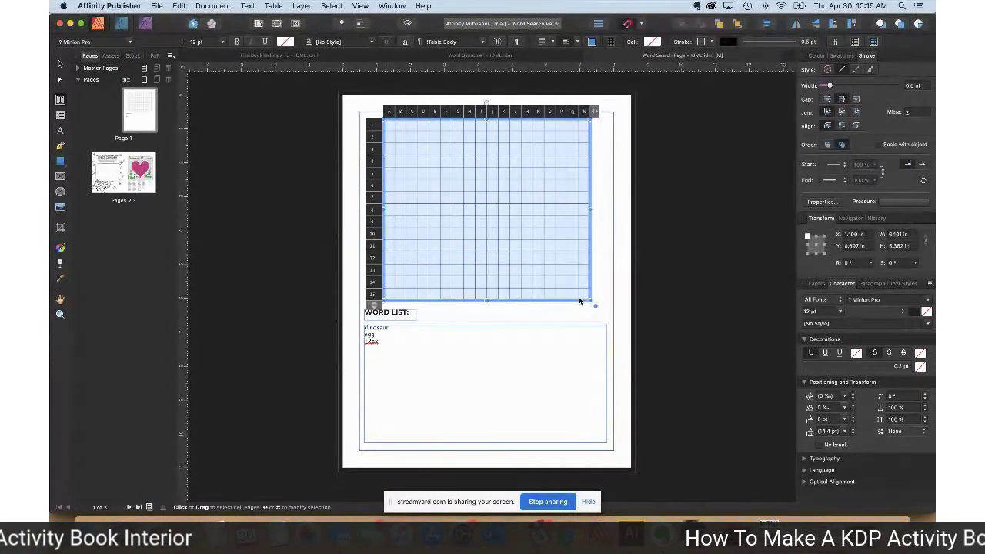
{"action": "left_click", "coordinate": [843, 313]}
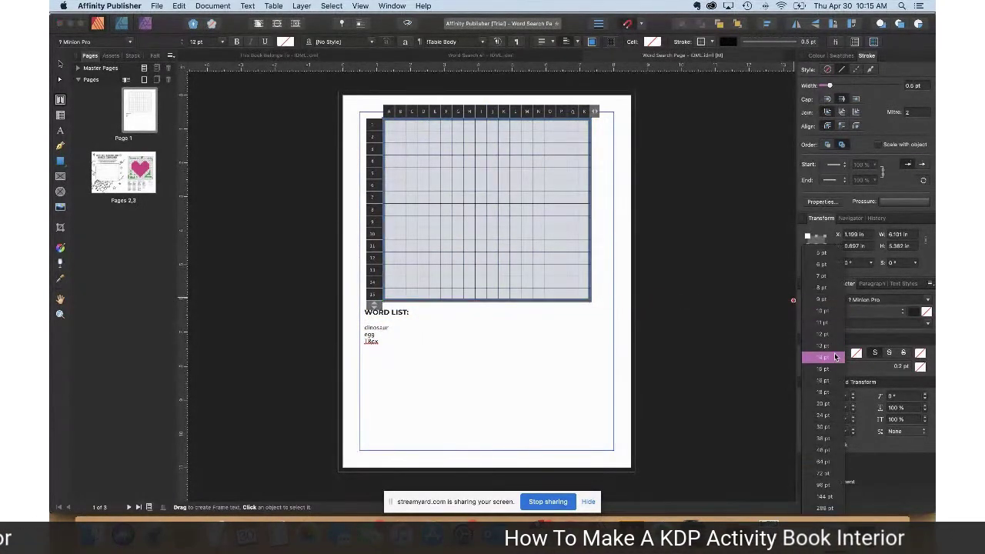
{"action": "left_click", "coordinate": [834, 358]}
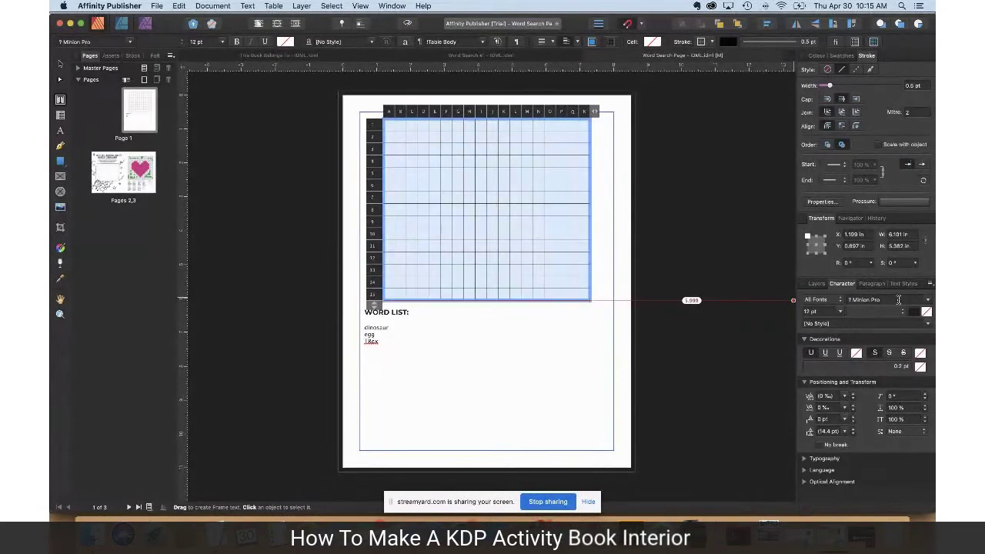
{"action": "left_click", "coordinate": [898, 300]}
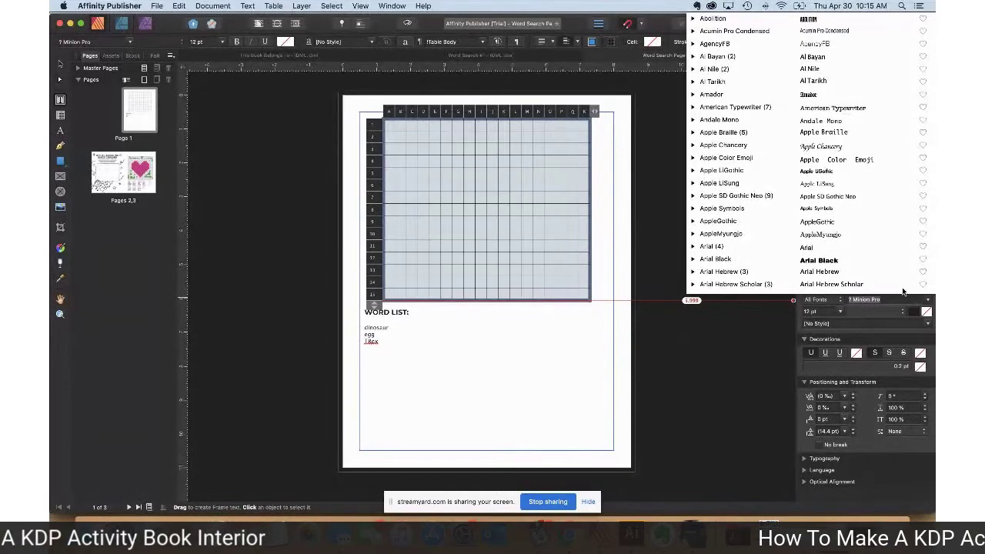
{"action": "scroll", "coordinate": [885, 184], "scroll_direction": "down", "scroll_amount": 3}
{"action": "scroll", "coordinate": [888, 194], "scroll_direction": "down", "scroll_amount": 5}
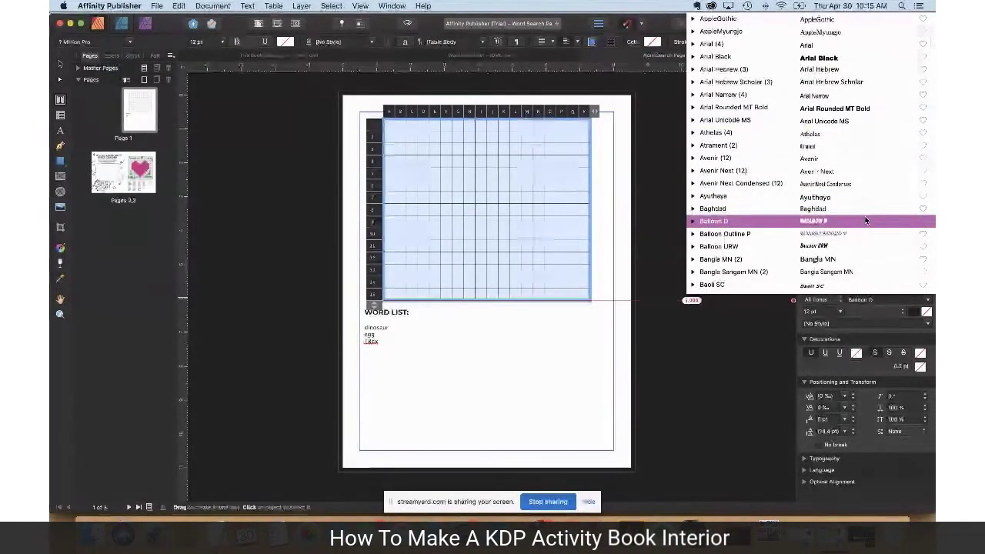
{"action": "key", "text": "Escape"}
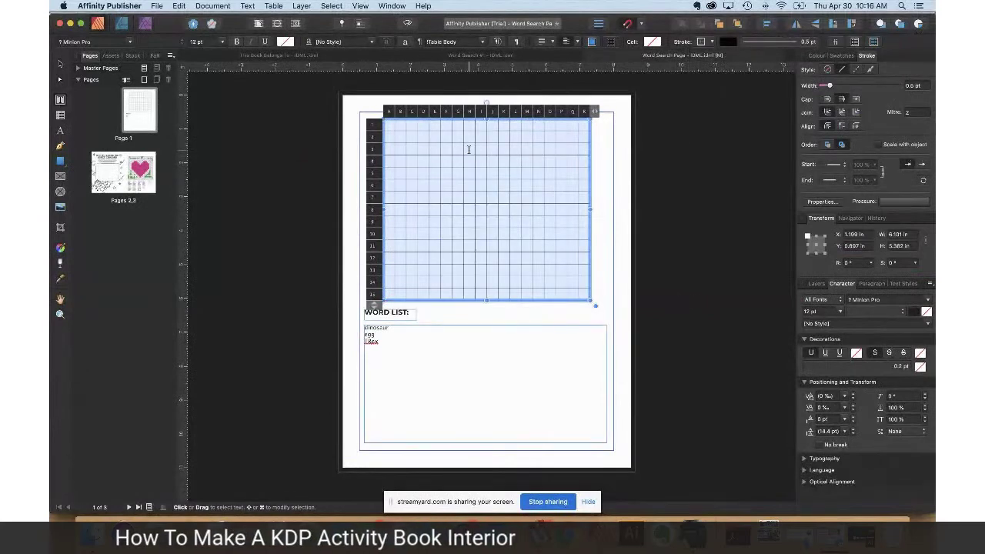
Step: Enter DINOSAUR backwards in row 3 of the table, one letter per cell from column L to column E
{"action": "left_click", "coordinate": [515, 149]}
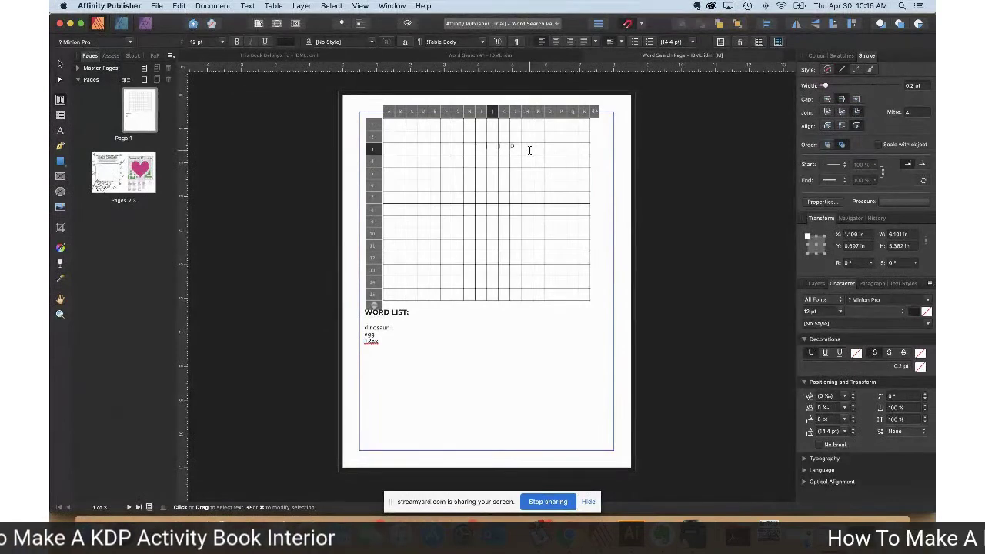
{"action": "key", "text": "Left"}
{"action": "key", "text": "Left"}
{"action": "type", "text": "NO"}
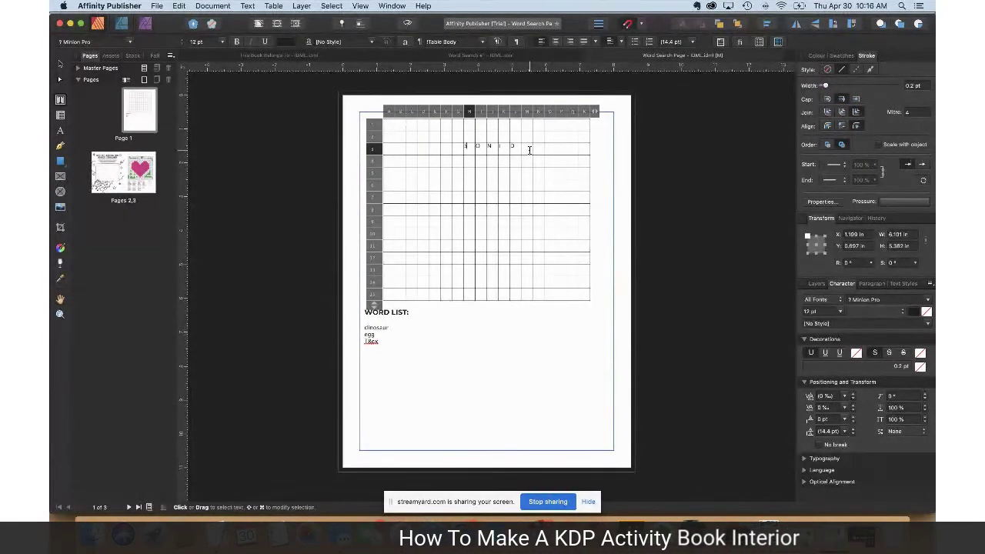
{"action": "type", "text": "A"}
{"action": "key", "text": "Left"}
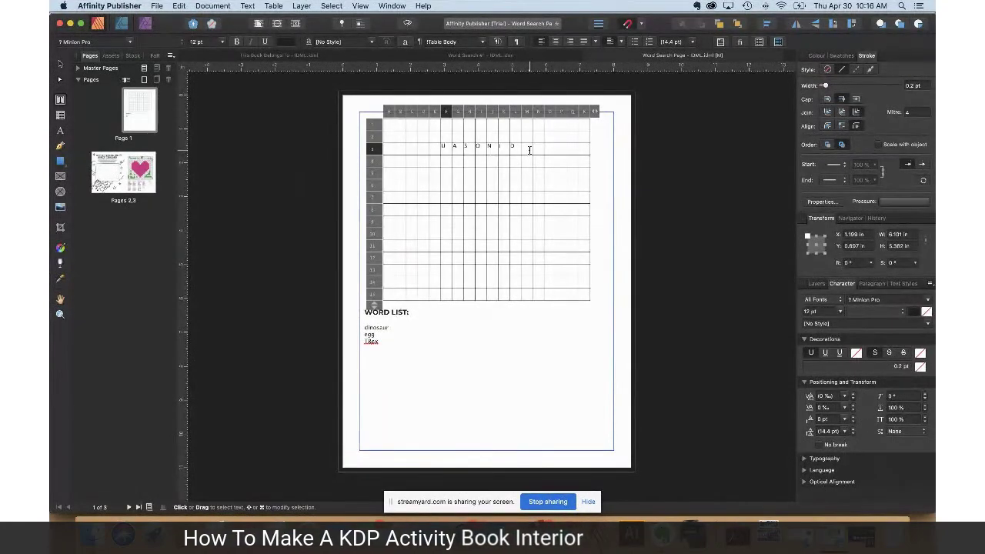
{"action": "type", "text": "R"}
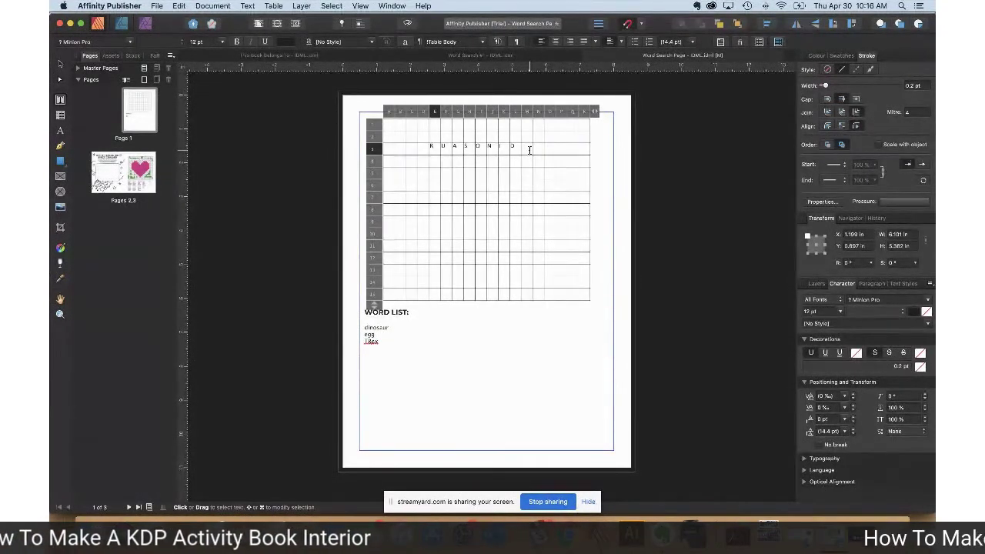
{"action": "key", "text": "Escape"}
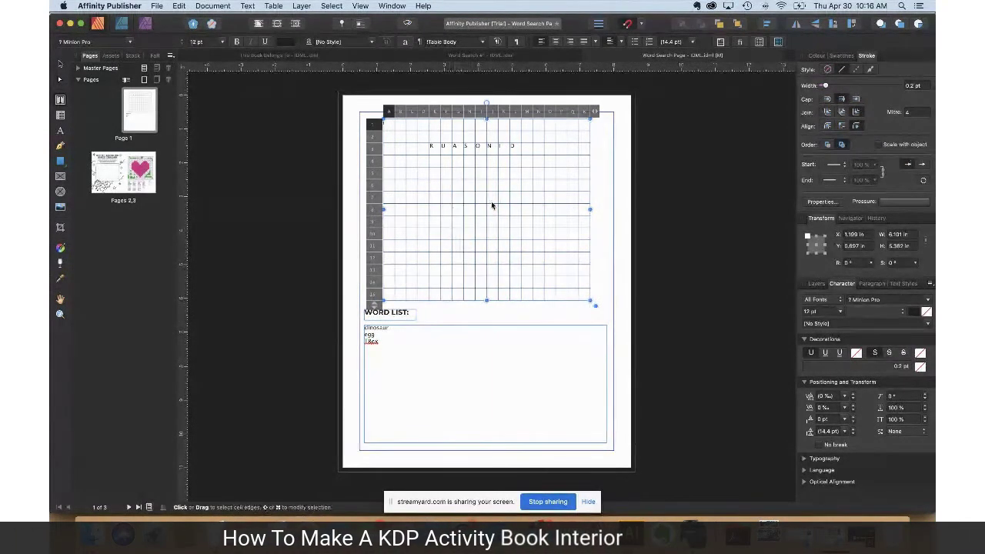
Step: Enter EGG downwards in column P of the table, one letter per cell from row 10
{"action": "left_click", "coordinate": [561, 233]}
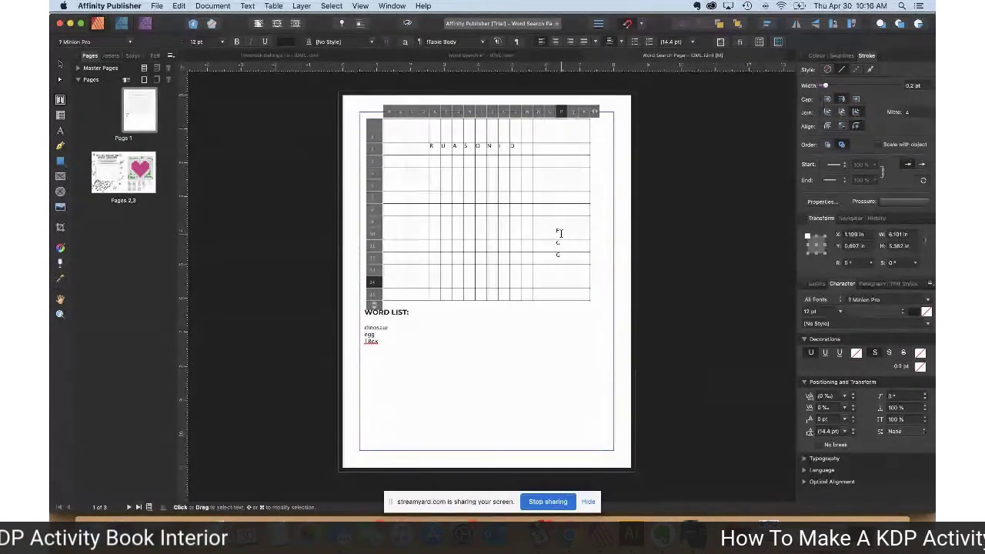
{"action": "left_click", "coordinate": [556, 278]}
Step: Set the text of all the table's cells to the Balloon D font at 16 pt
{"action": "left_click_drag", "start_coordinate": [390, 126], "coordinate": [586, 294]}
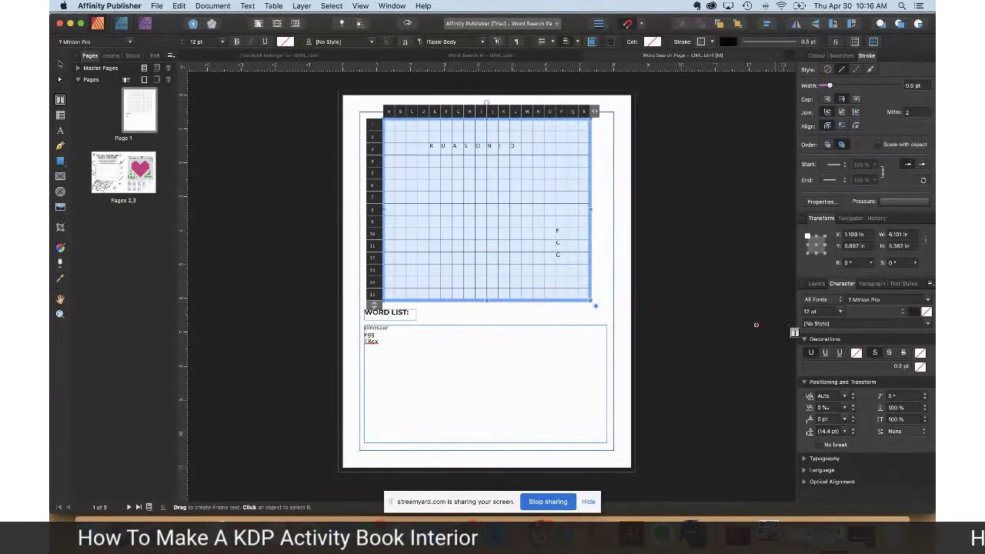
{"action": "left_click", "coordinate": [930, 301]}
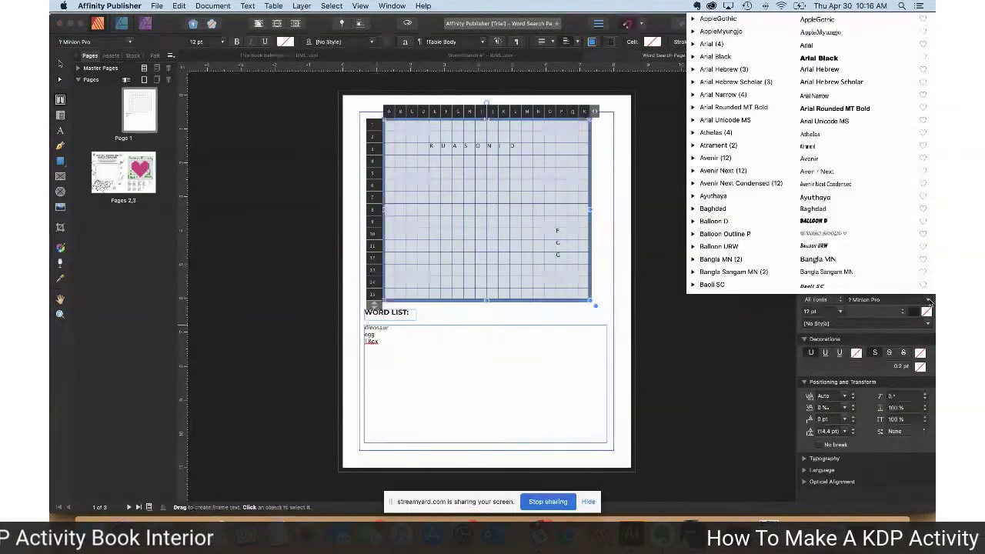
{"action": "left_click", "coordinate": [851, 224]}
{"action": "left_click", "coordinate": [840, 311]}
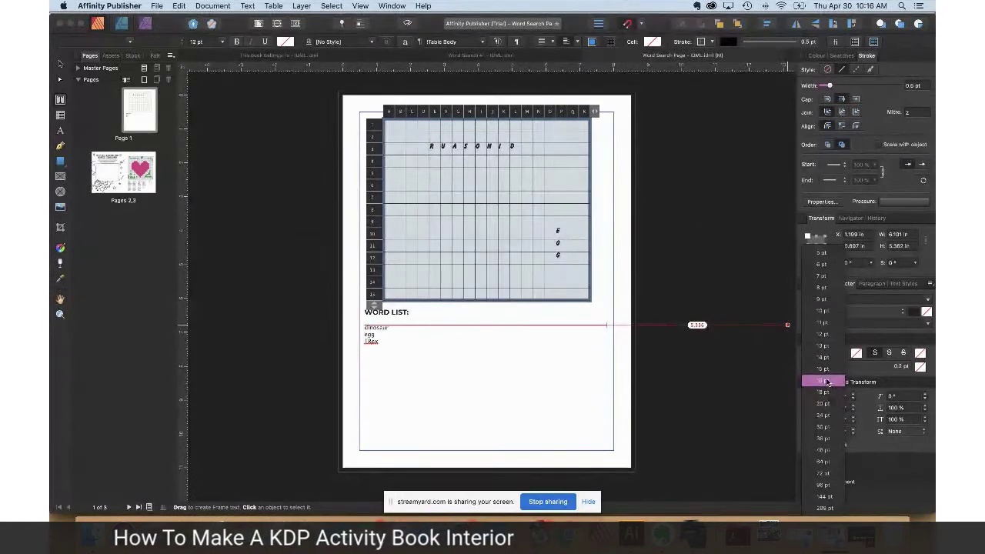
{"action": "left_click", "coordinate": [827, 383]}
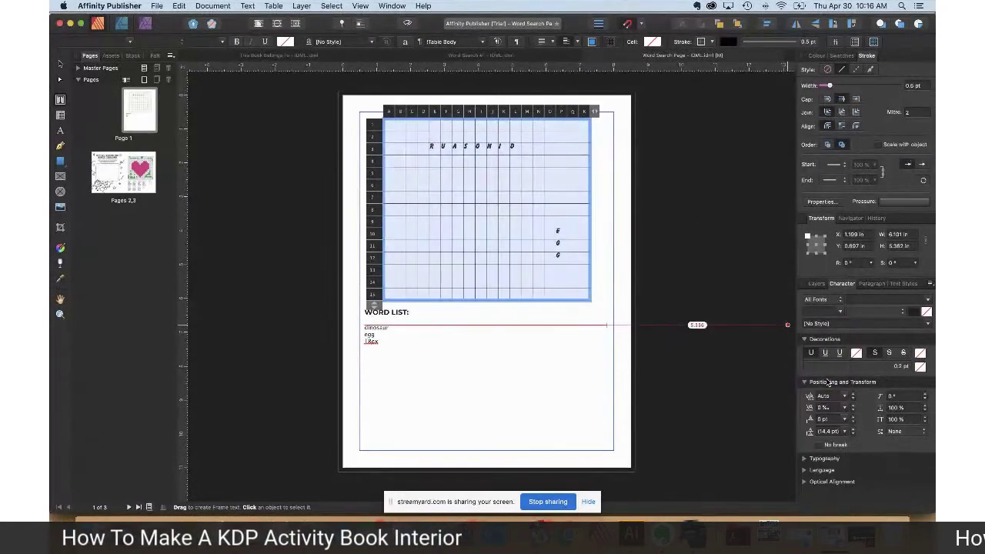
{"action": "left_click", "coordinate": [839, 314]}
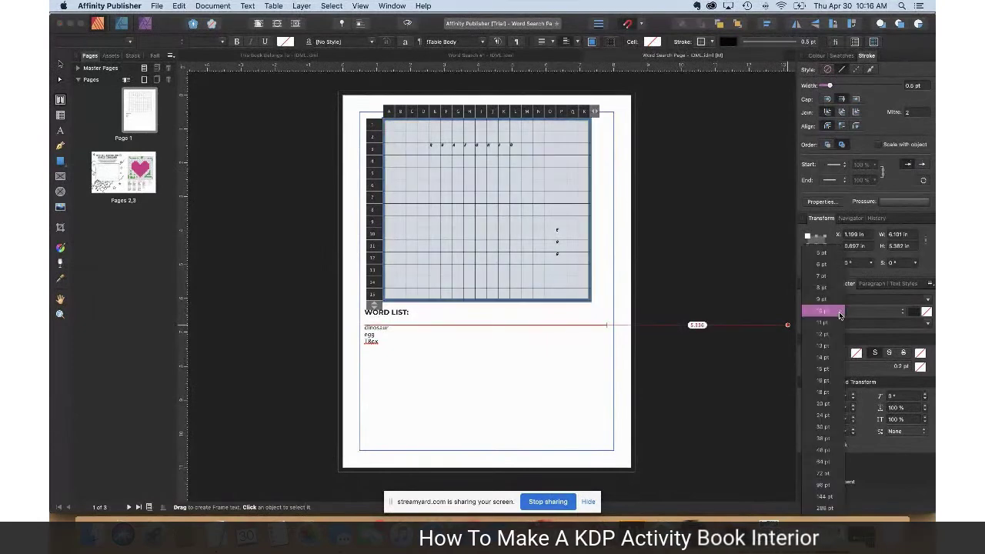
{"action": "left_click", "coordinate": [825, 382]}
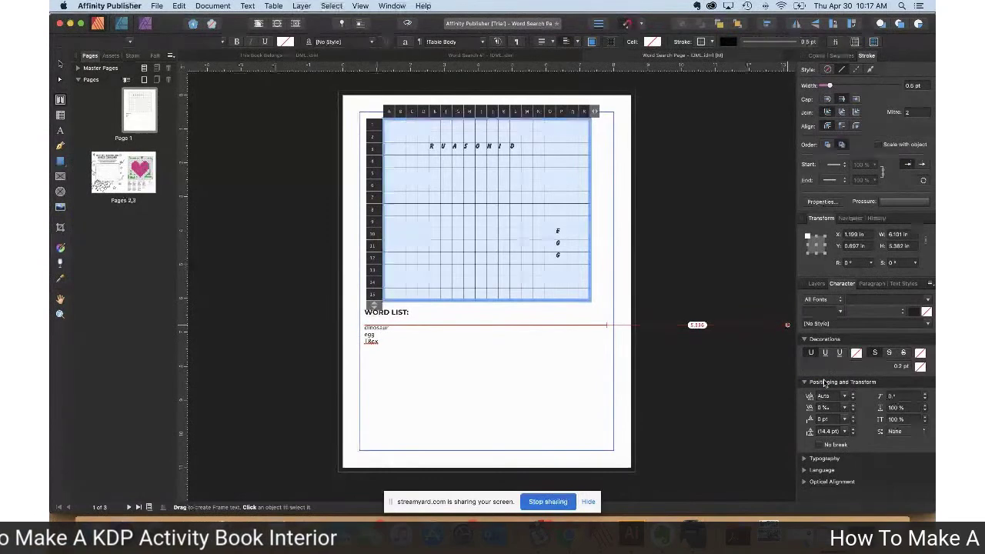
{"action": "key", "text": "Right"}
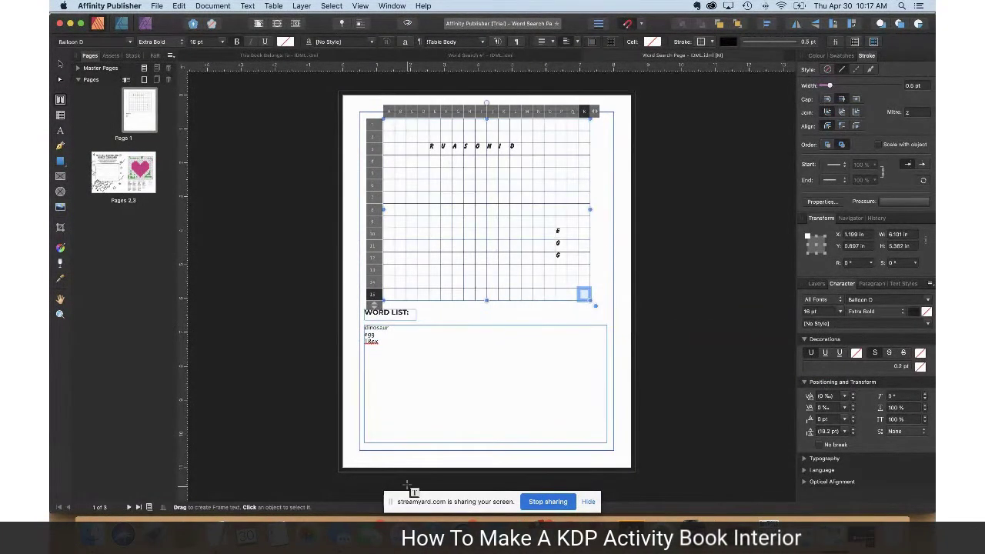
Step: Centre the letters horizontally in all the table's cells
{"action": "left_click_drag", "start_coordinate": [391, 123], "coordinate": [581, 292]}
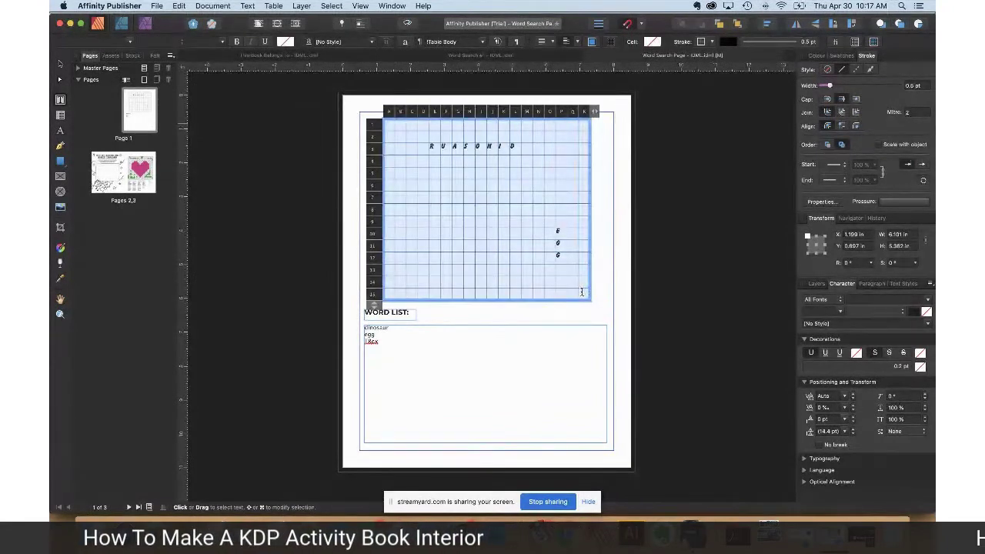
{"action": "left_click", "coordinate": [873, 283]}
{"action": "left_click", "coordinate": [826, 301]}
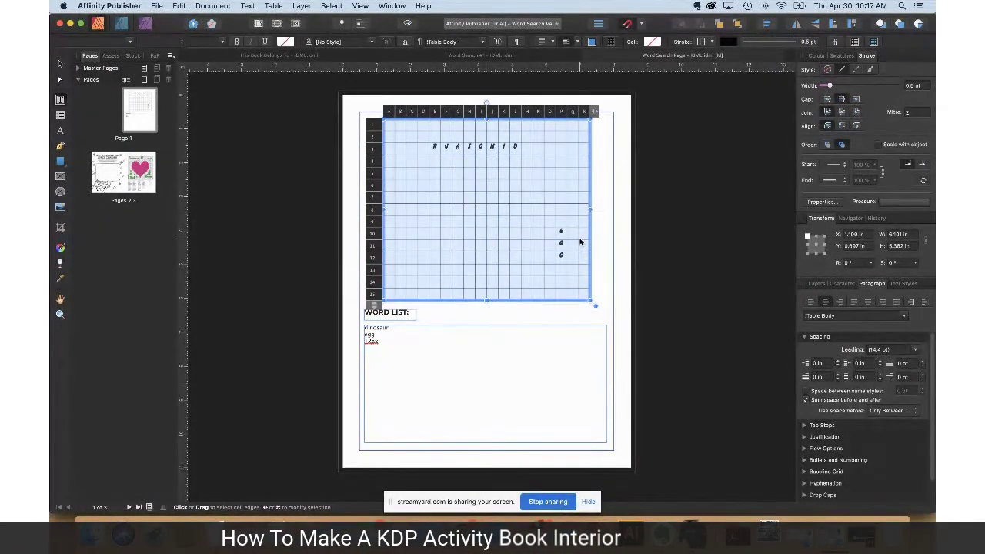
{"action": "left_click", "coordinate": [518, 224]}
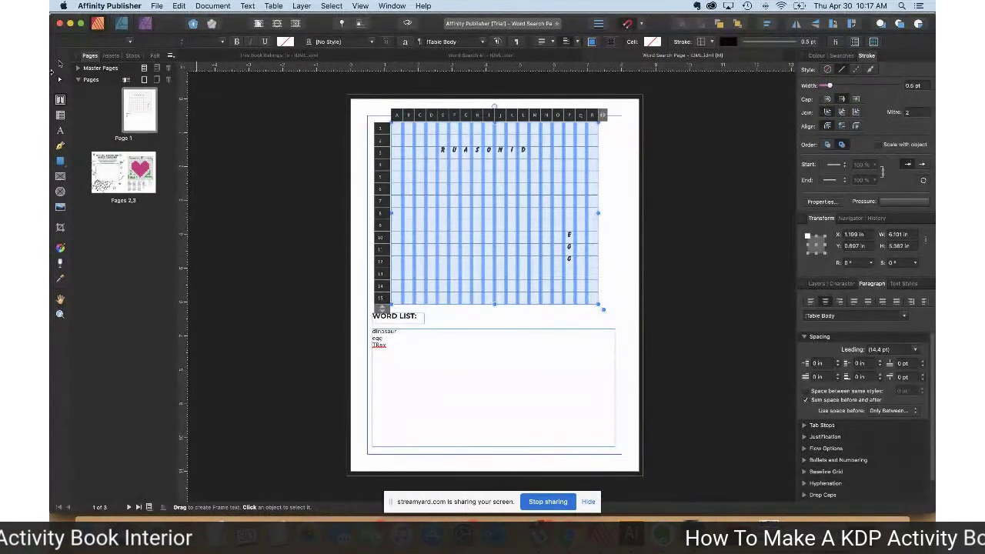
{"action": "left_click", "coordinate": [60, 63]}
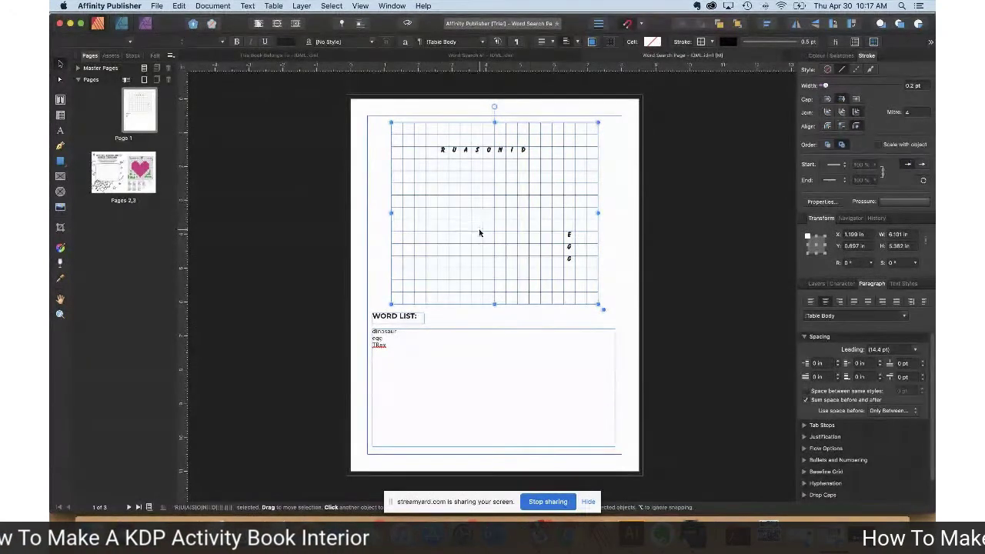
Step: Enter TREX diagonally in the table, one letter per cell from column L, row 11 down to column I, row 14
{"action": "double_click", "coordinate": [519, 274]}
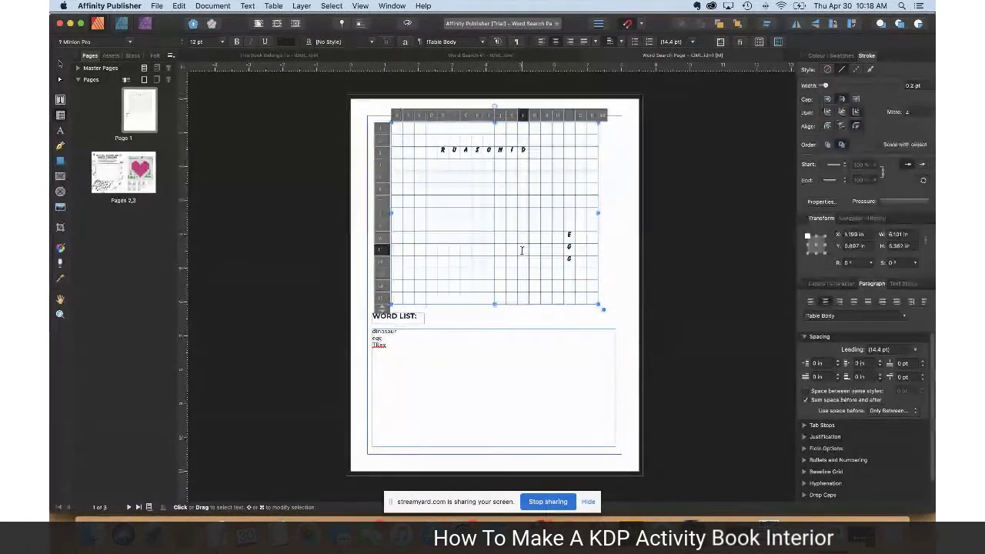
{"action": "left_click", "coordinate": [522, 249]}
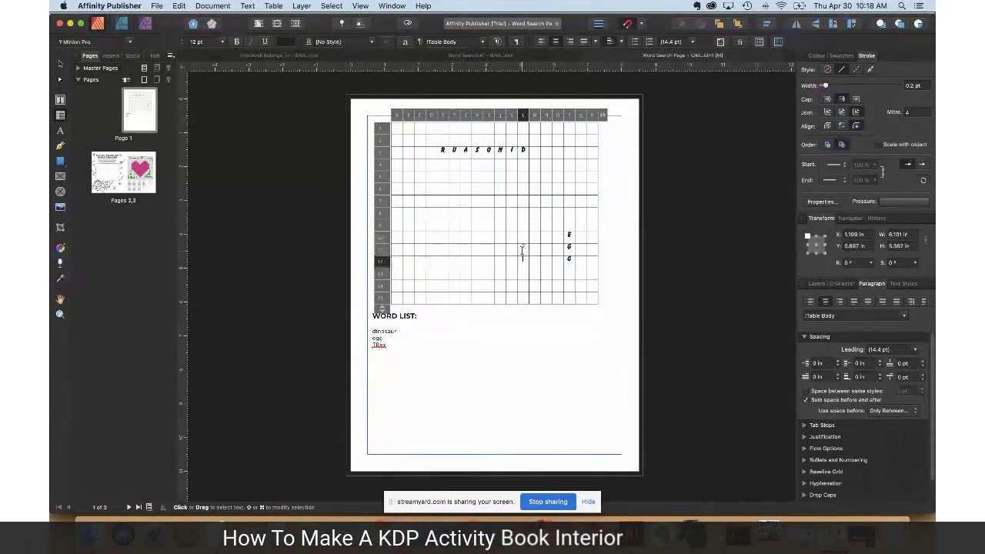
{"action": "key", "text": "Down"}
{"action": "key", "text": "Left"}
{"action": "type", "text": "E"}
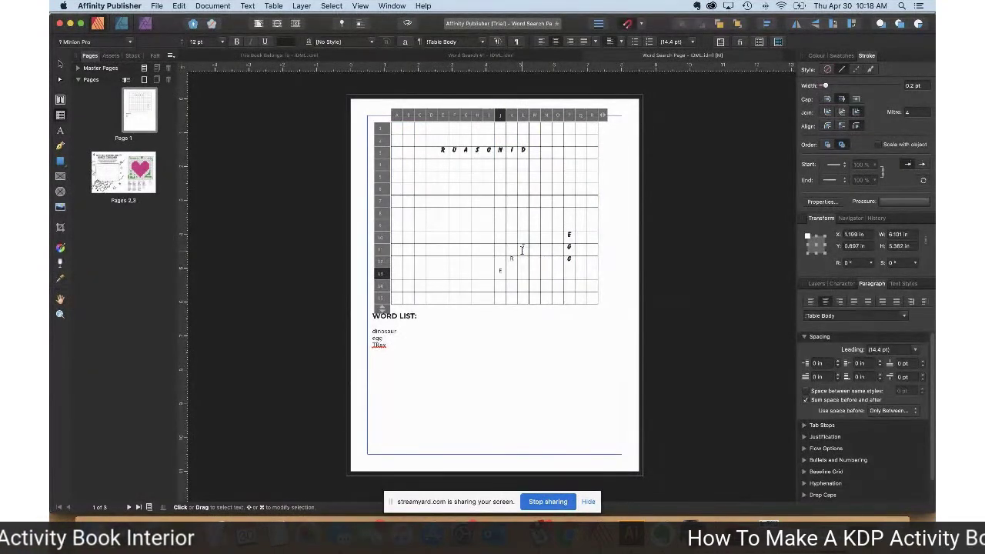
{"action": "key", "text": "Down"}
{"action": "key", "text": "Left"}
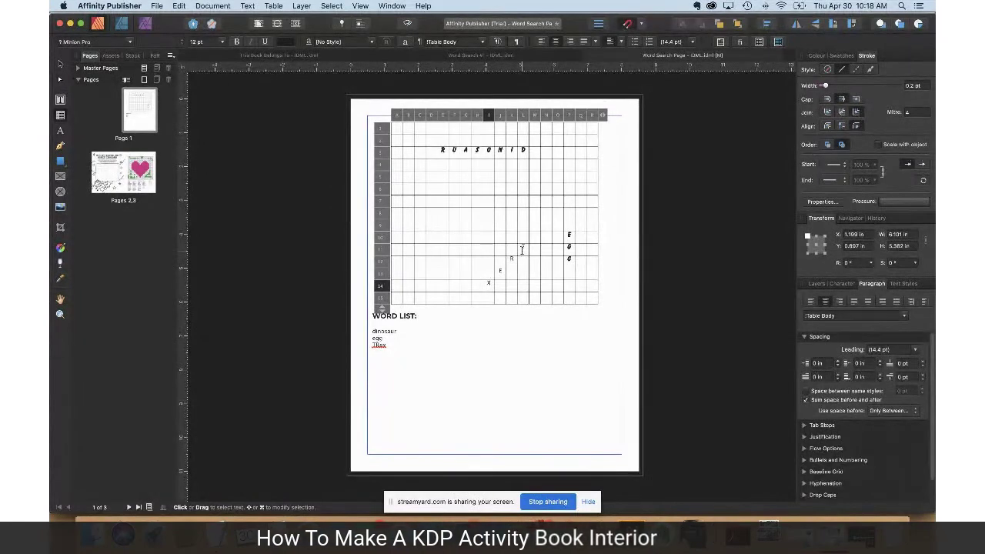
{"action": "key", "text": "Escape"}
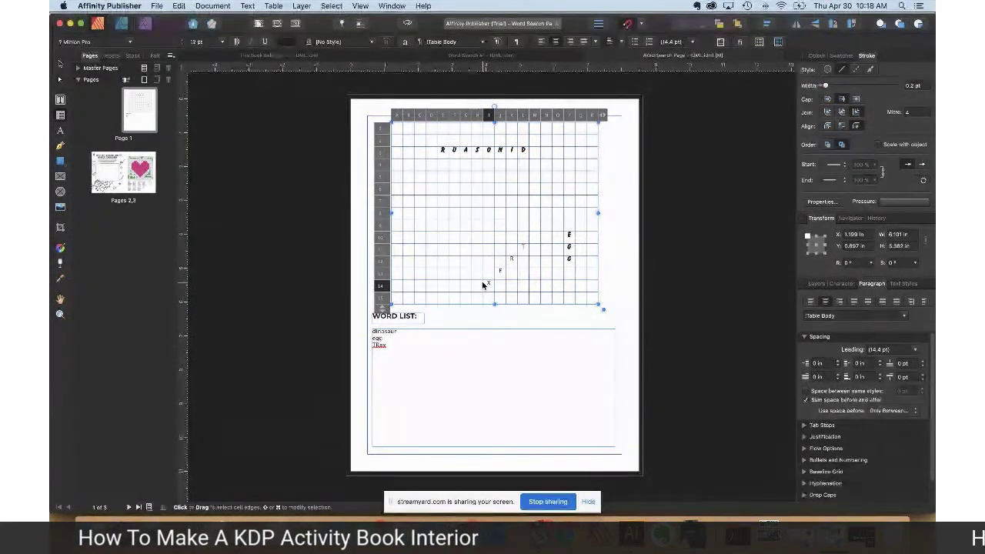
Step: Apply the Balloon D font to all the table's cells and give the TREX letters the same size as the other words
{"action": "left_click", "coordinate": [522, 215]}
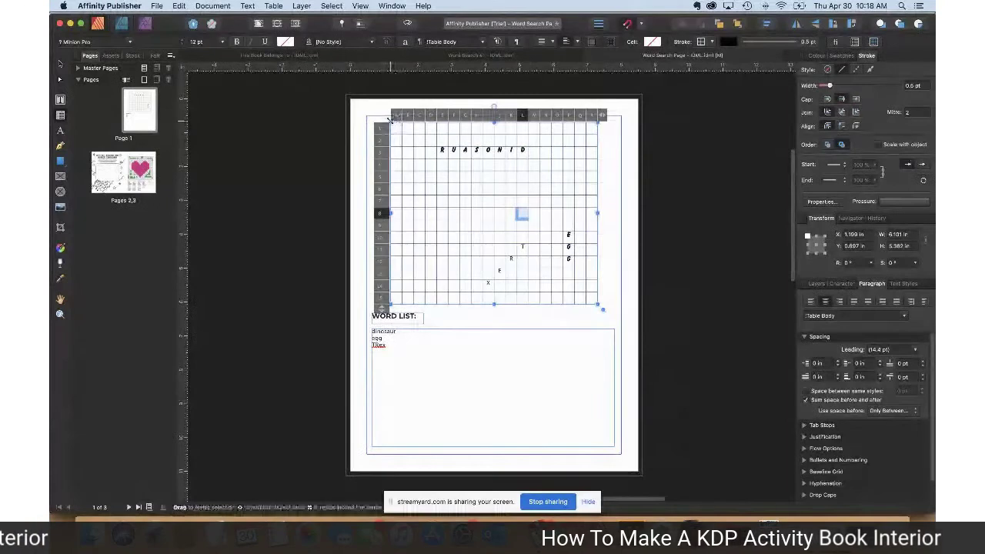
{"action": "left_click_drag", "start_coordinate": [397, 129], "coordinate": [419, 129]}
{"action": "left_click_drag", "start_coordinate": [484, 146], "coordinate": [590, 301]}
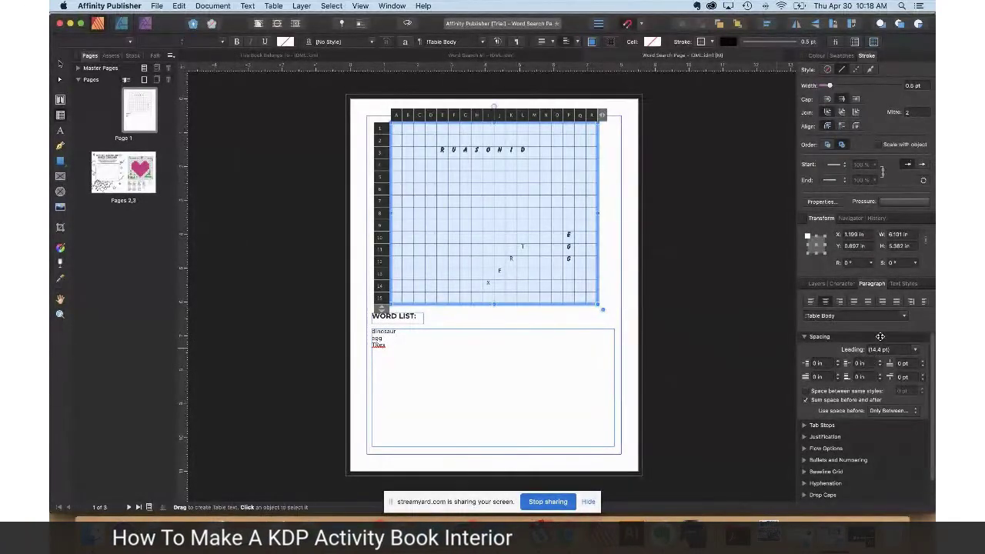
{"action": "left_click", "coordinate": [842, 284]}
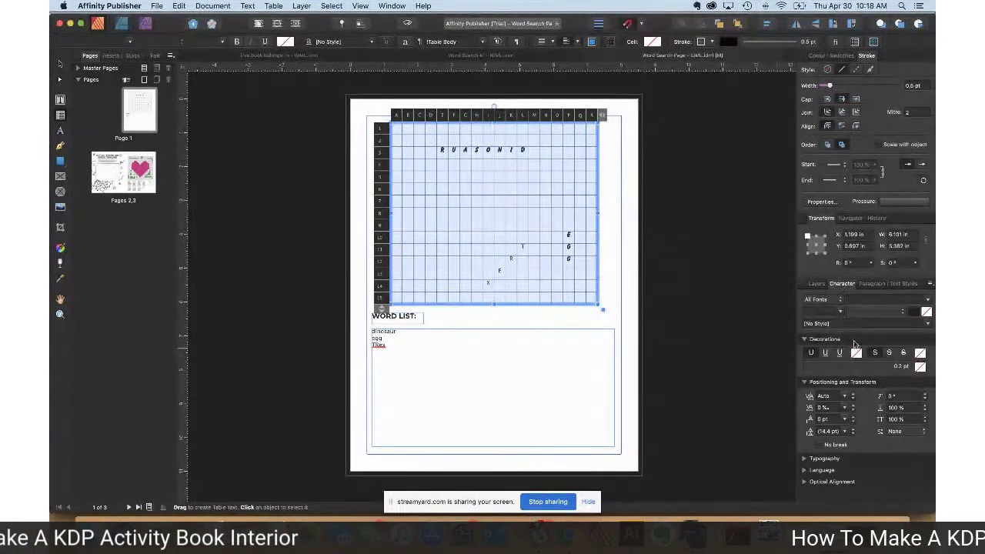
{"action": "left_click", "coordinate": [863, 301]}
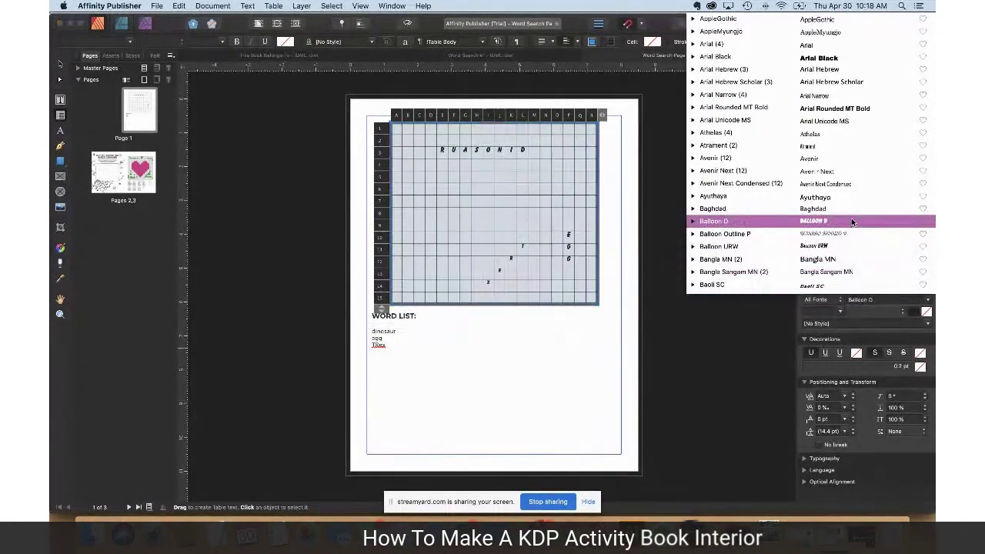
{"action": "left_click", "coordinate": [852, 222]}
{"action": "left_click", "coordinate": [820, 311]}
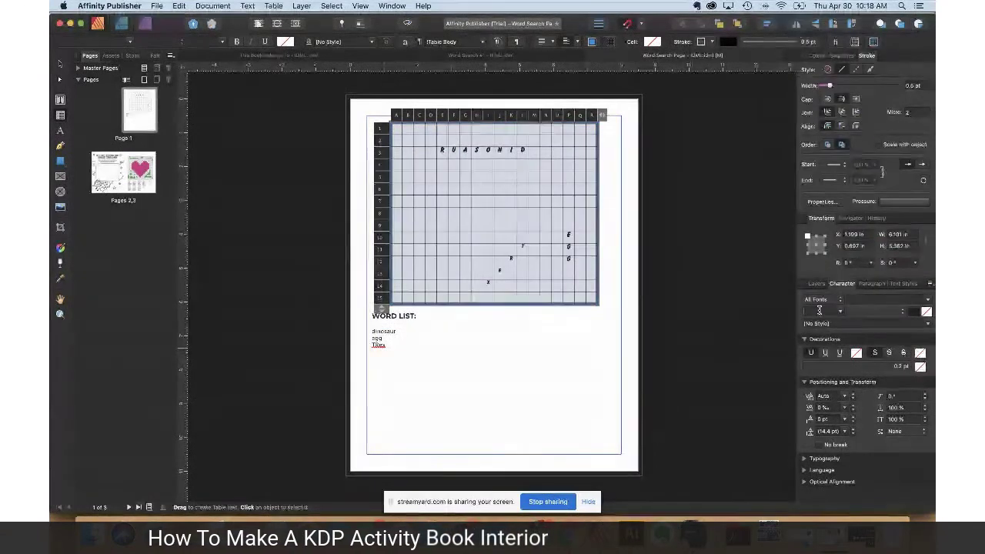
{"action": "key", "text": "Escape"}
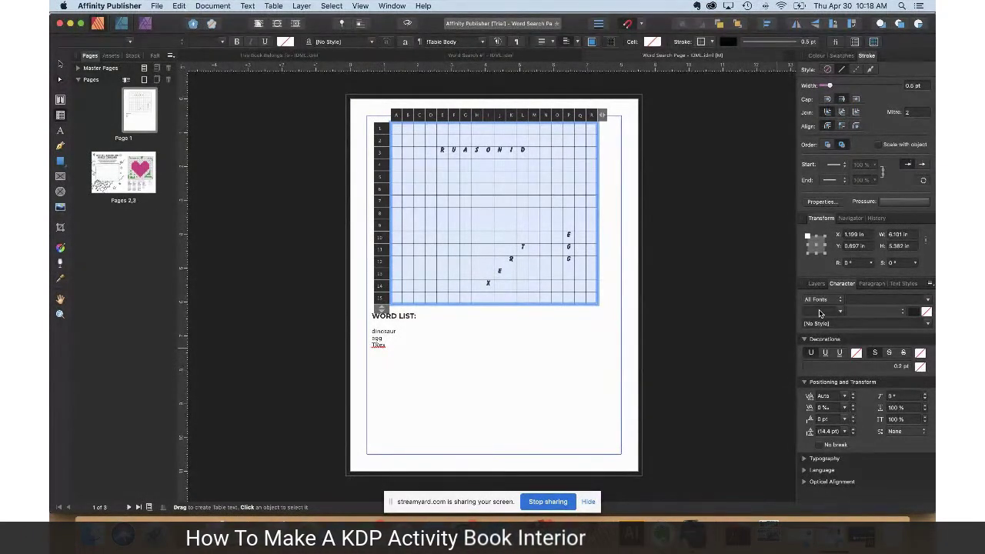
Step: Enter filler letters S, T, N, P, C, T in row 1 from column A to F, and E in column G of row 2
{"action": "left_click", "coordinate": [532, 247]}
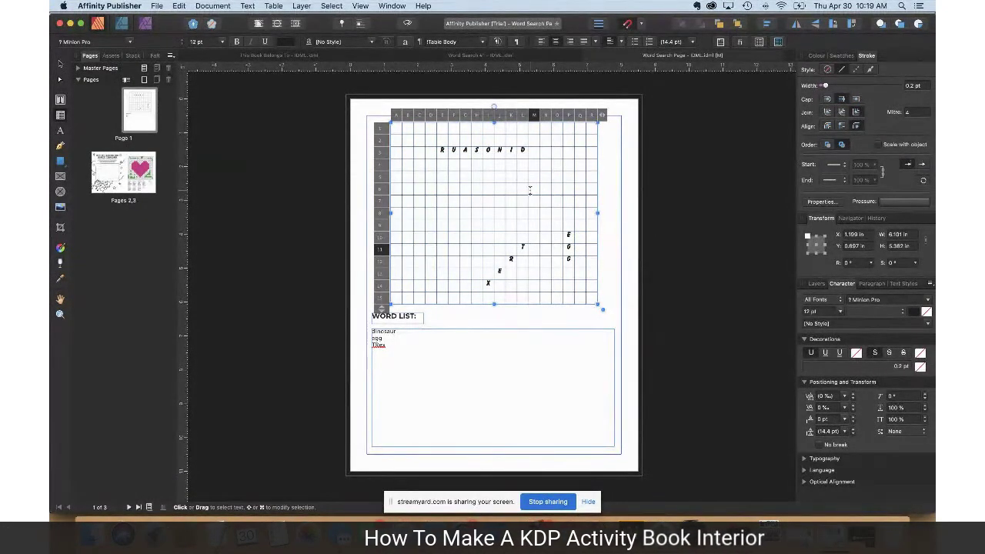
{"action": "left_click", "coordinate": [394, 128]}
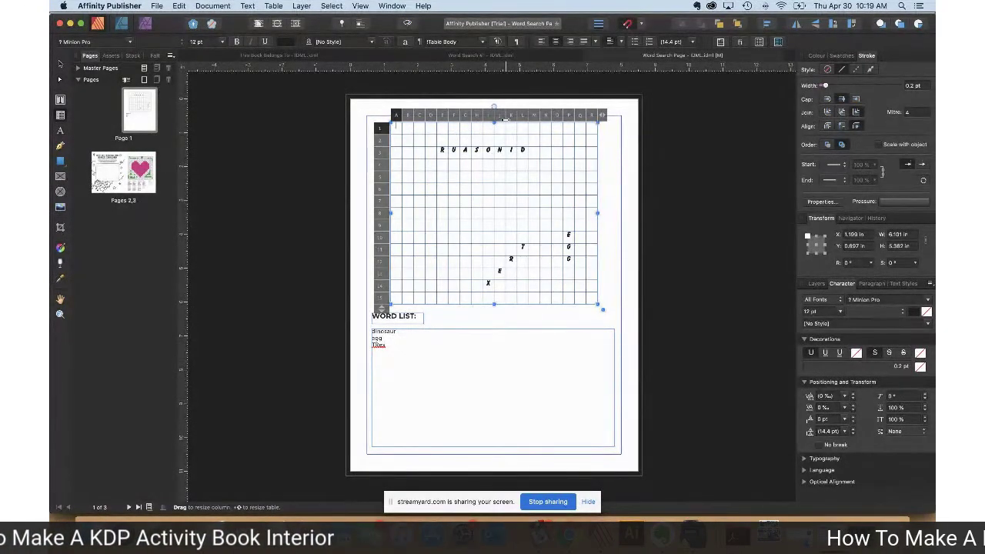
{"action": "key", "text": "Tab"}
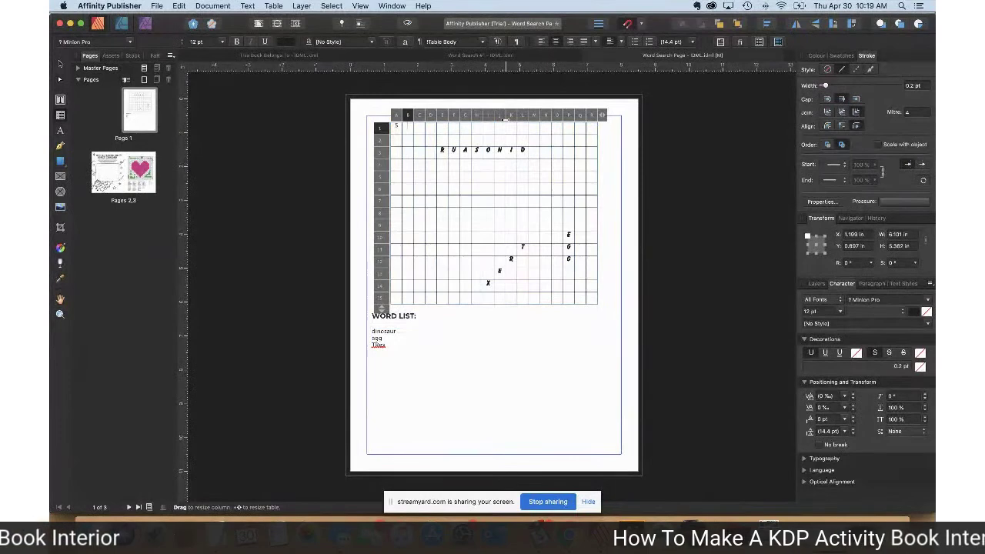
{"action": "type", "text": "T"}
{"action": "key", "text": "Tab"}
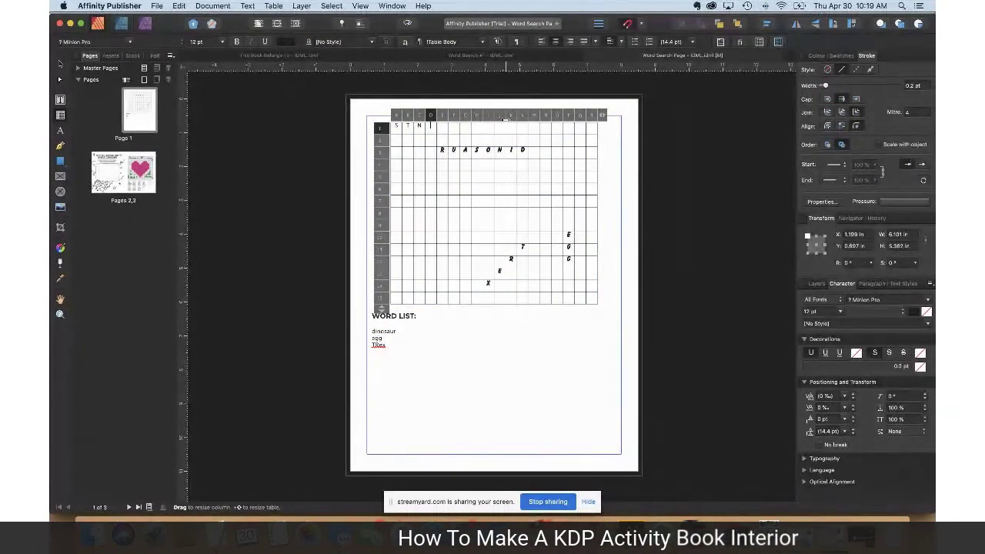
{"action": "type", "text": "C"}
{"action": "key", "text": "Tab"}
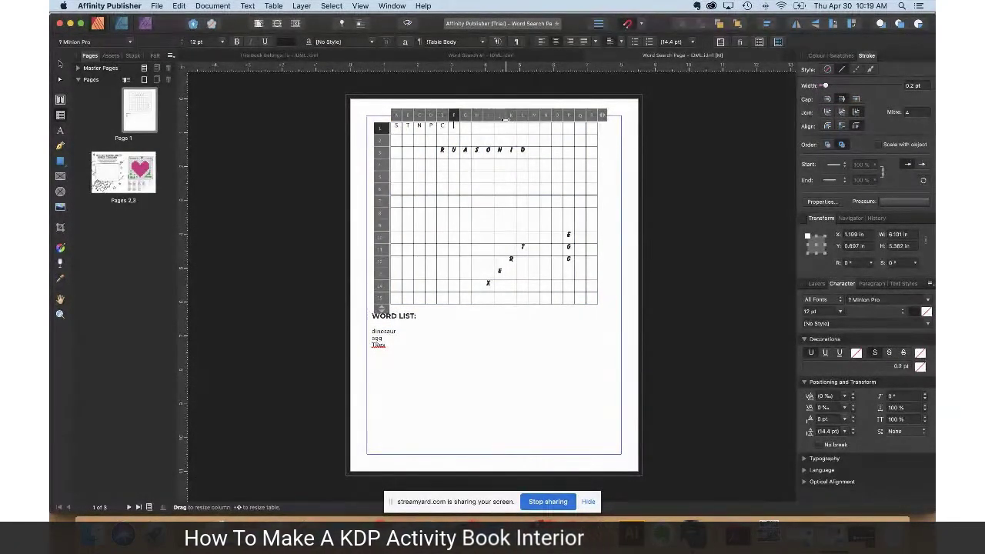
{"action": "key", "text": "Down"}
{"action": "type", "text": "E"}
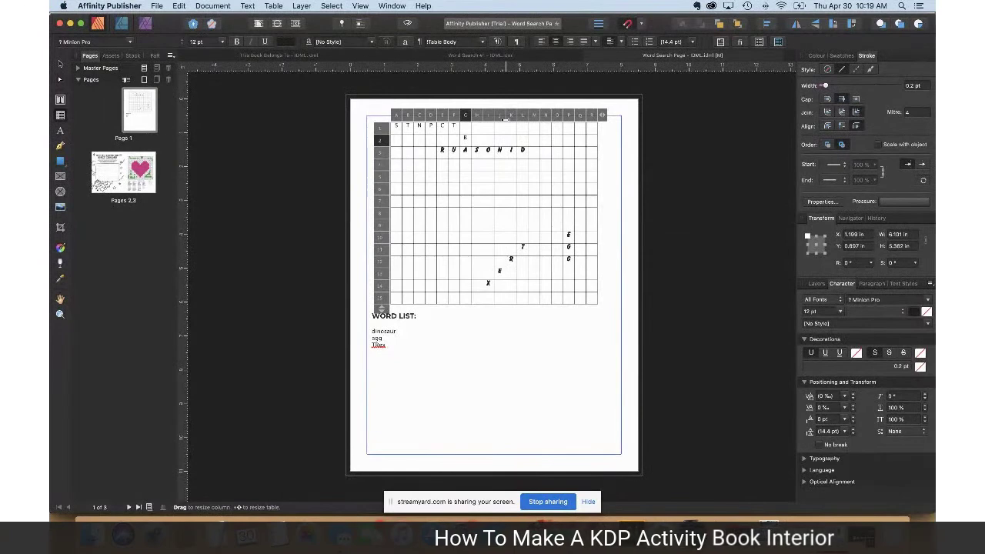
{"action": "key", "text": "Escape"}
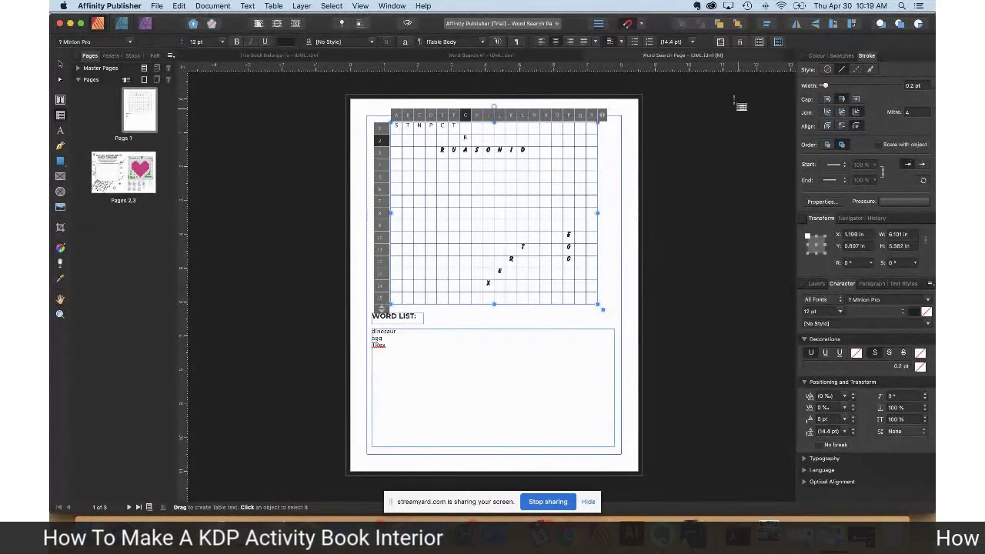
Step: Close the word search document without saving and open the Word Scramble file from The Ultimate Unicorn Activity Book folder
{"action": "left_click", "coordinate": [590, 59]}
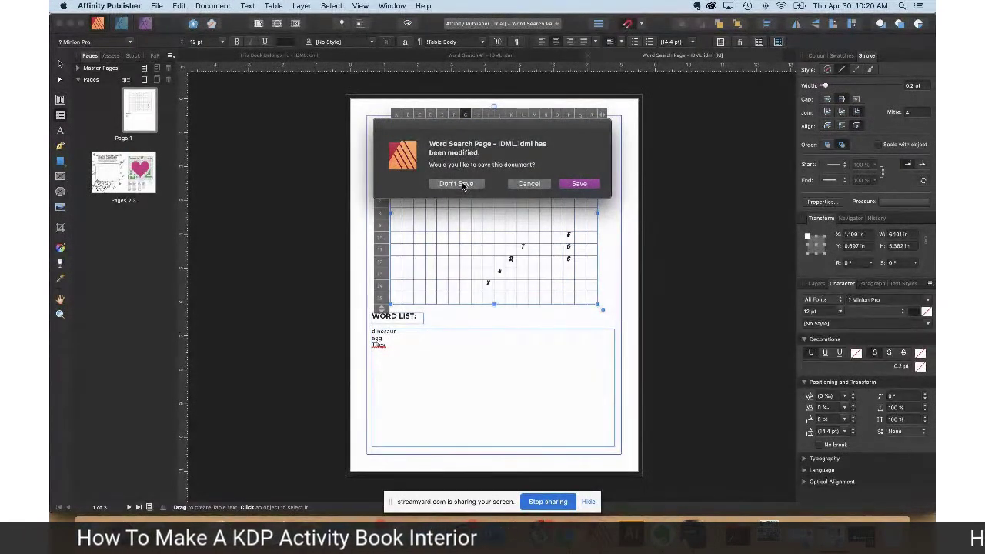
{"action": "key", "text": "Return"}
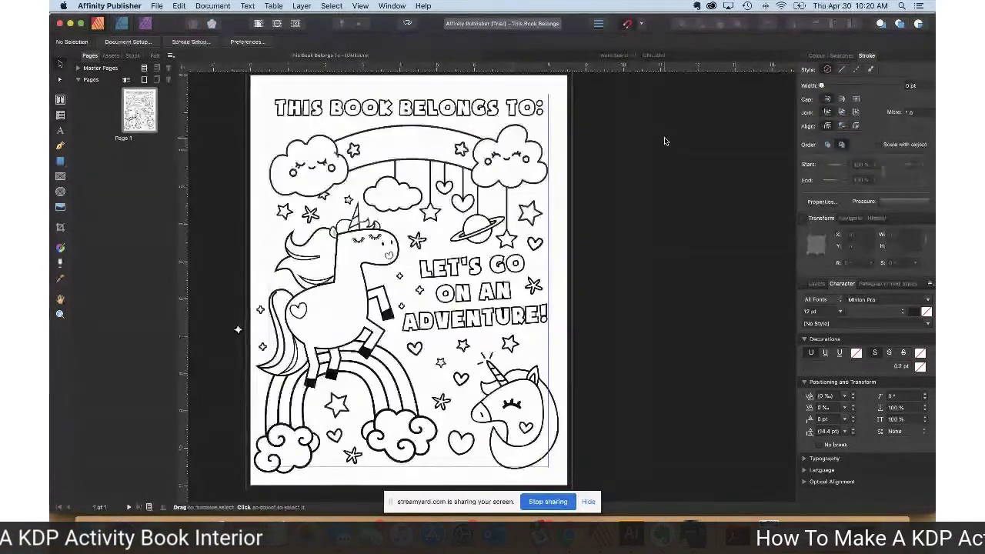
{"action": "left_click", "coordinate": [92, 533]}
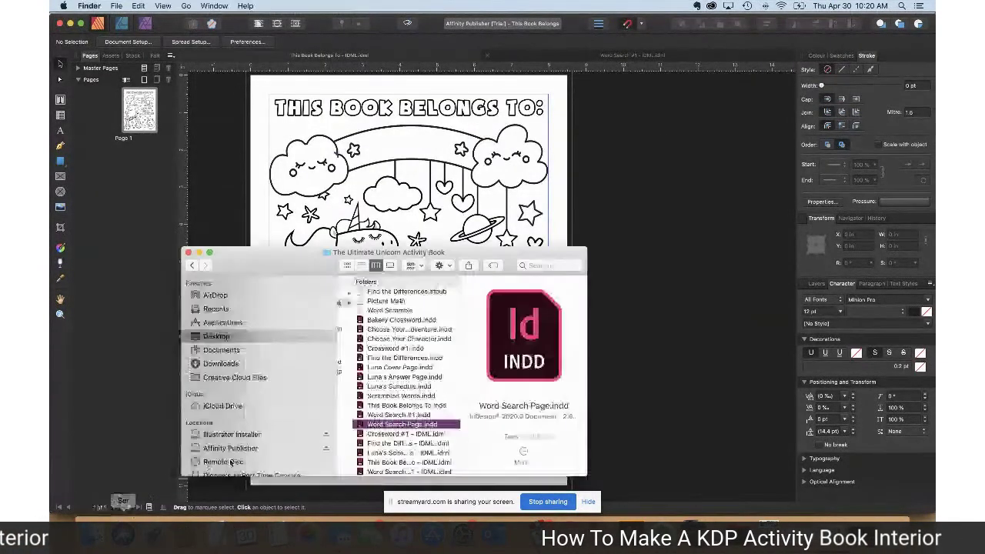
{"action": "scroll", "coordinate": [406, 370], "scroll_direction": "up", "scroll_amount": 5}
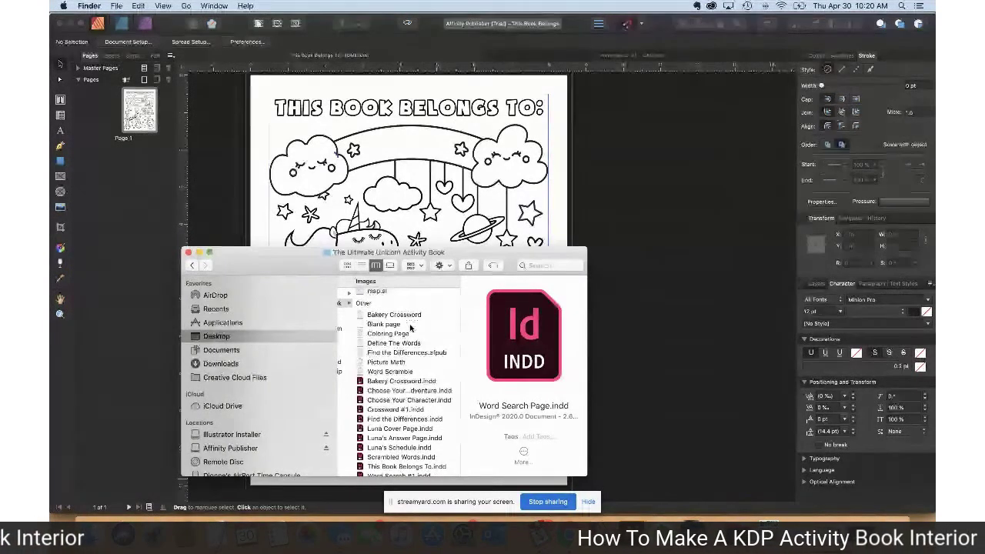
{"action": "double_click", "coordinate": [389, 372]}
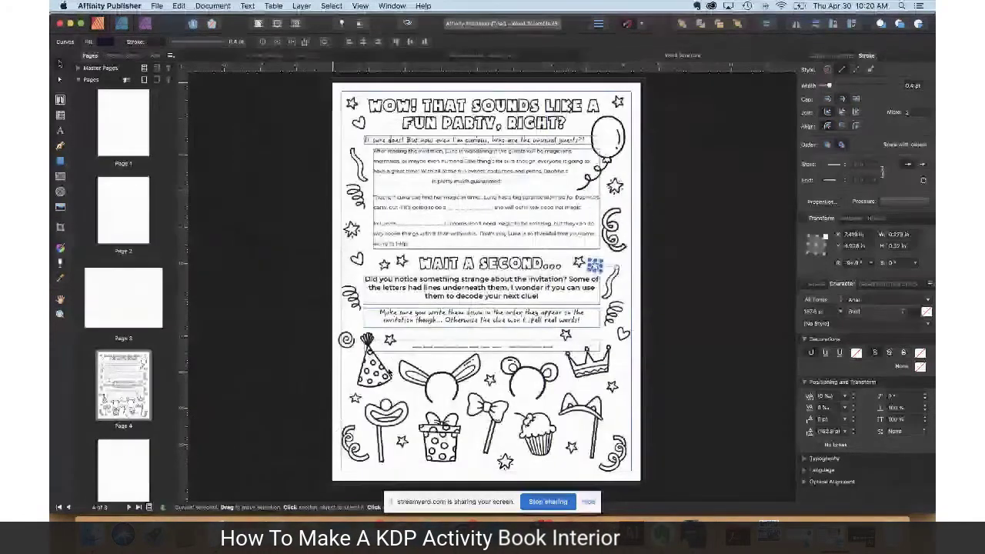
{"action": "scroll", "coordinate": [383, 295], "scroll_direction": "up", "scroll_amount": 15}
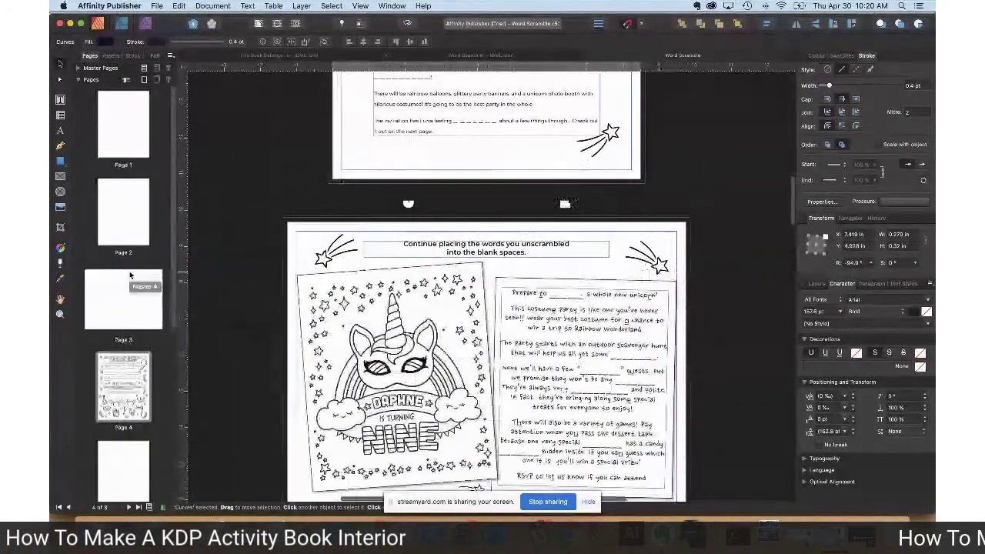
Step: Go to page 1 of the Word Scramble document and examine its scrambled words, answer blanks and hint definitions
{"action": "scroll", "coordinate": [274, 245], "scroll_direction": "up", "scroll_amount": 10}
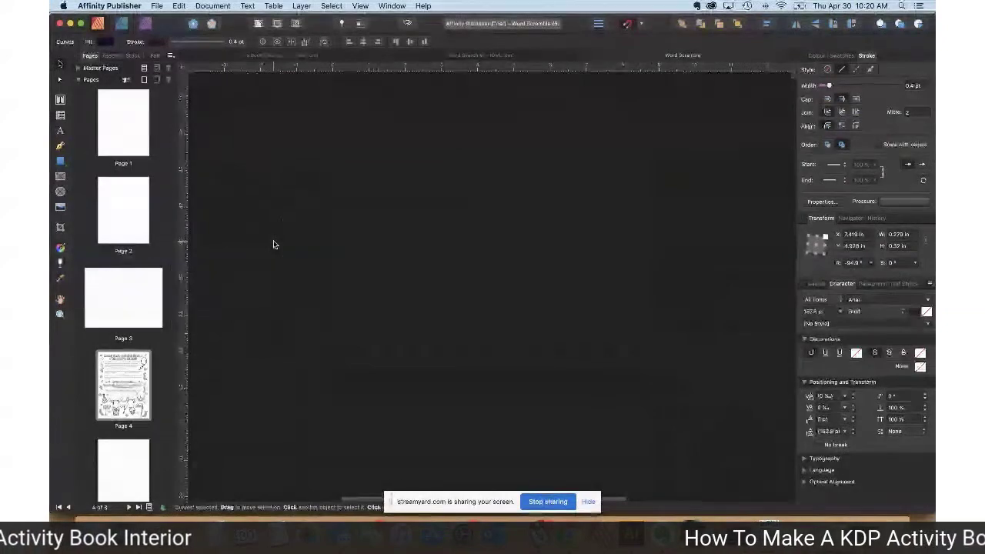
{"action": "left_click", "coordinate": [122, 117]}
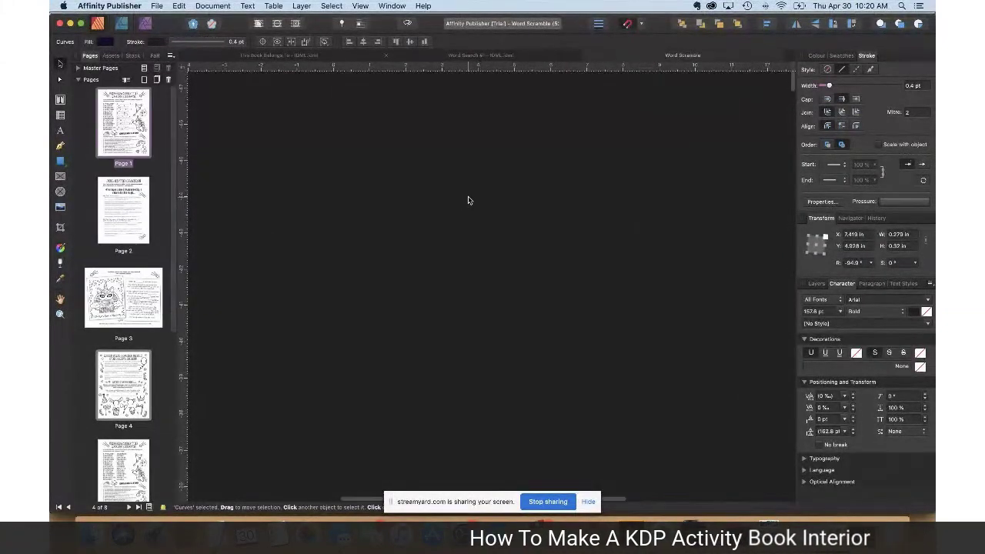
{"action": "scroll", "coordinate": [466, 201], "scroll_direction": "down", "scroll_amount": 5}
{"action": "scroll", "coordinate": [468, 201], "scroll_direction": "down", "scroll_amount": 4}
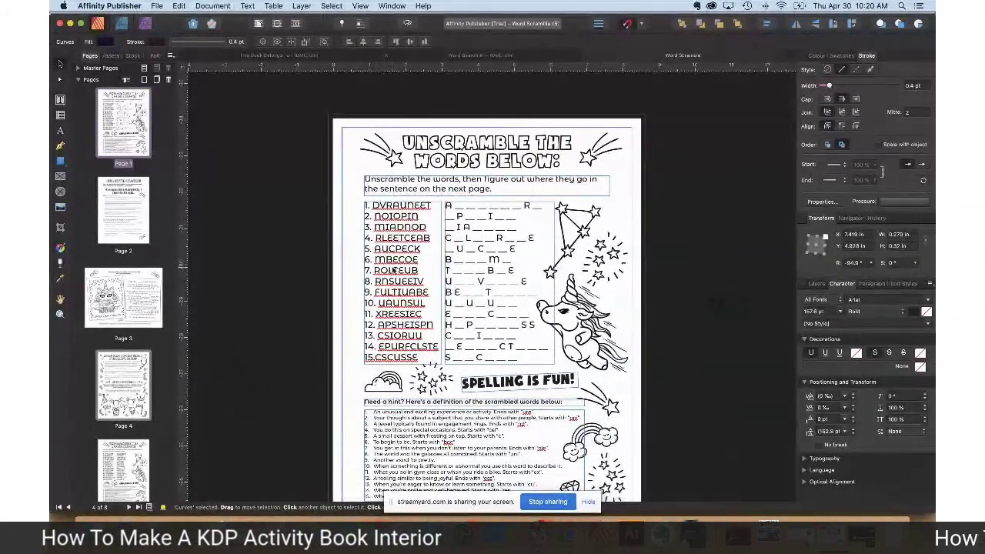
{"action": "scroll", "coordinate": [394, 271], "scroll_direction": "down", "scroll_amount": 1}
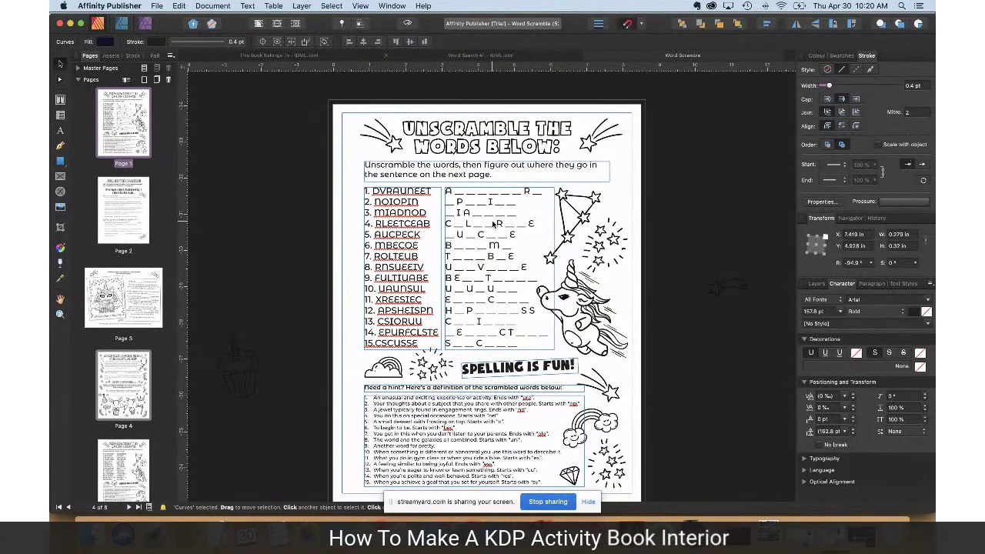
{"action": "scroll", "coordinate": [662, 205], "scroll_direction": "down", "scroll_amount": 2}
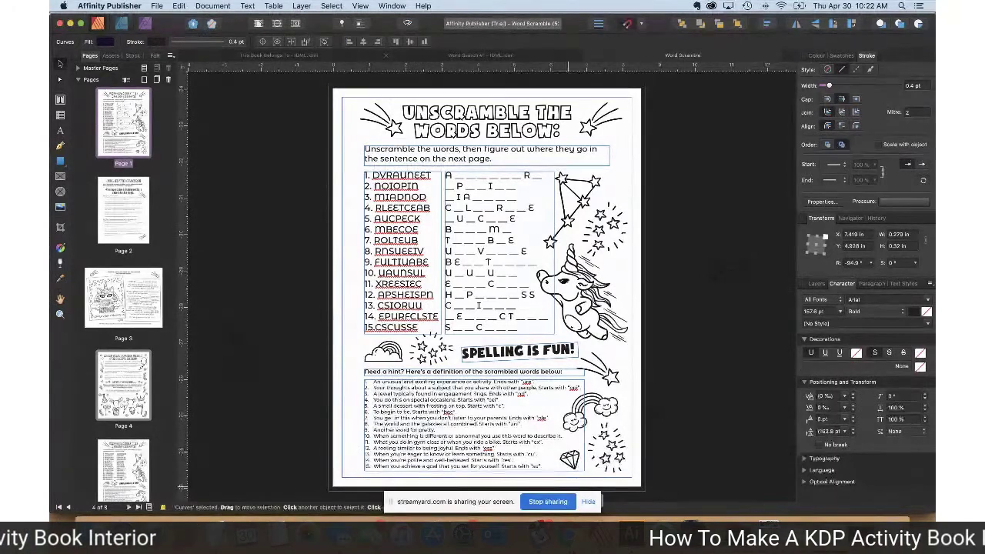
Step: Switch to Chrome, load random.org in a new tab and open its List Randomizer
{"action": "key", "text": "super+Tab"}
{"action": "left_click", "coordinate": [902, 25]}
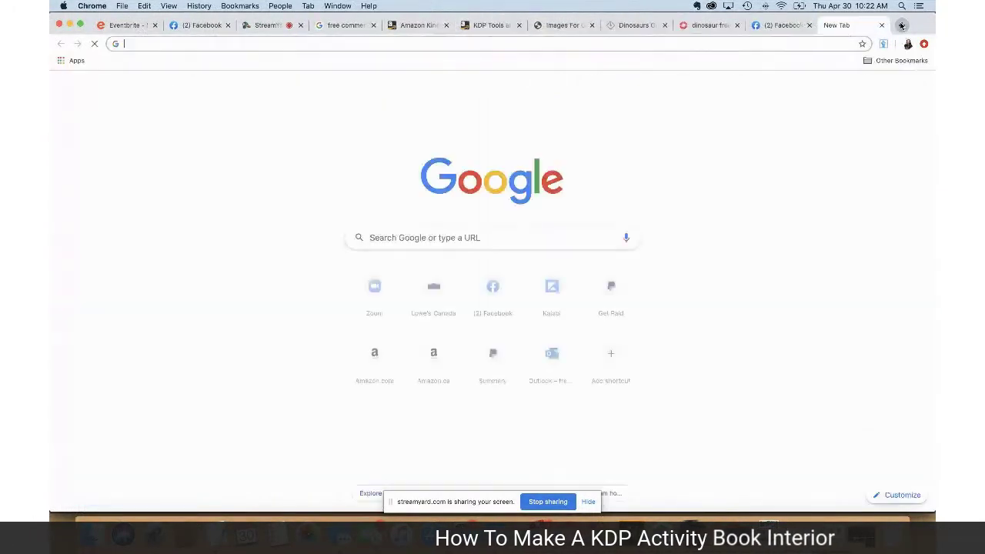
{"action": "type", "text": "RANDOM"}
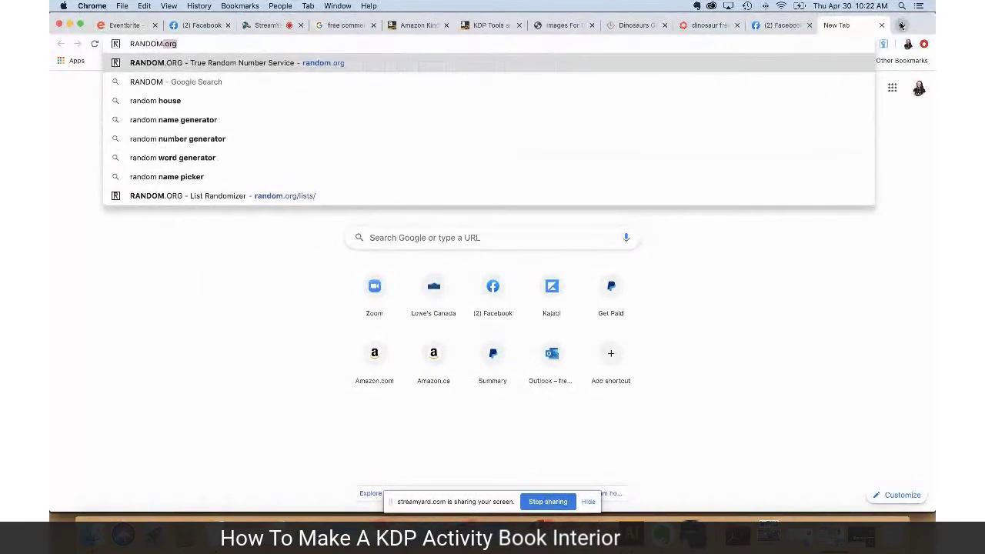
{"action": "key", "text": "Return"}
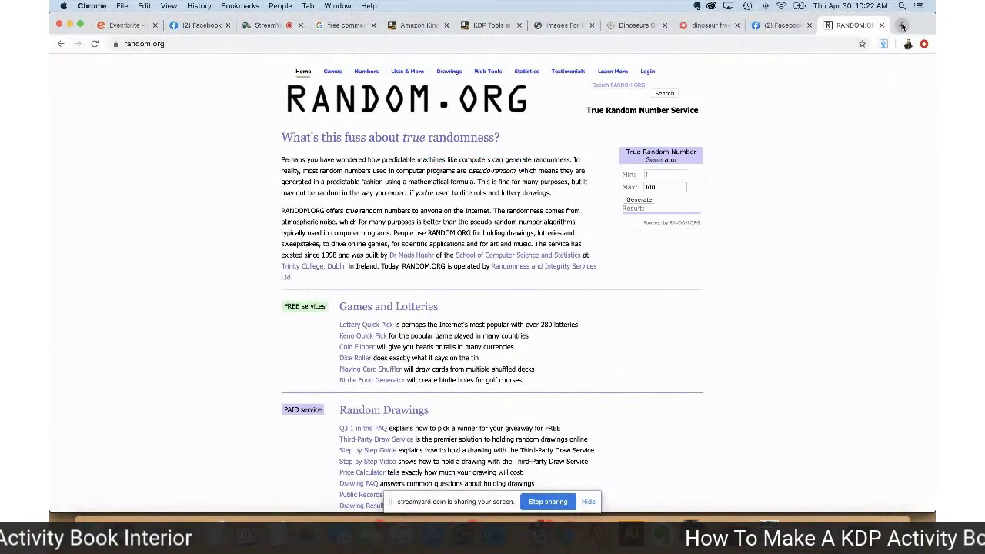
{"action": "mouse_move", "coordinate": [404, 74]}
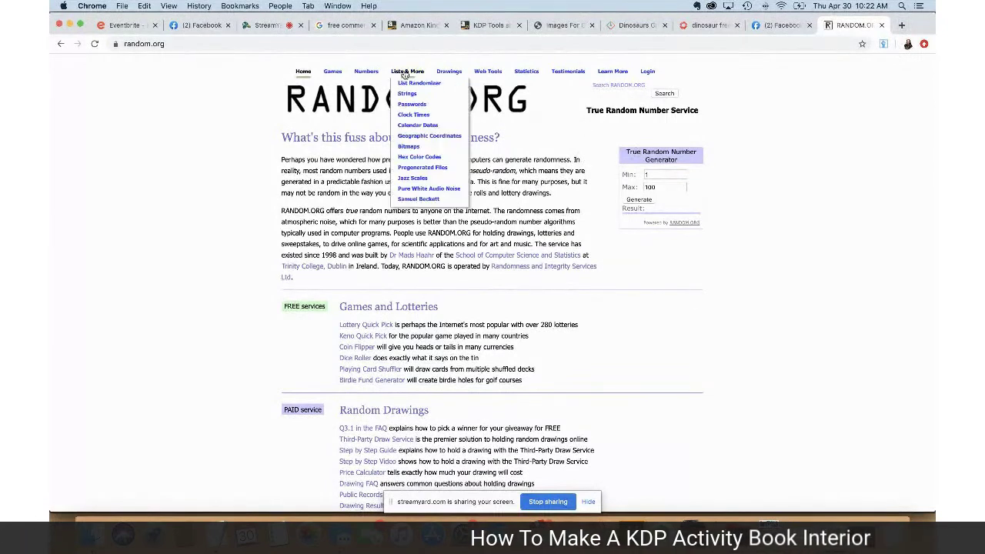
{"action": "left_click", "coordinate": [405, 84]}
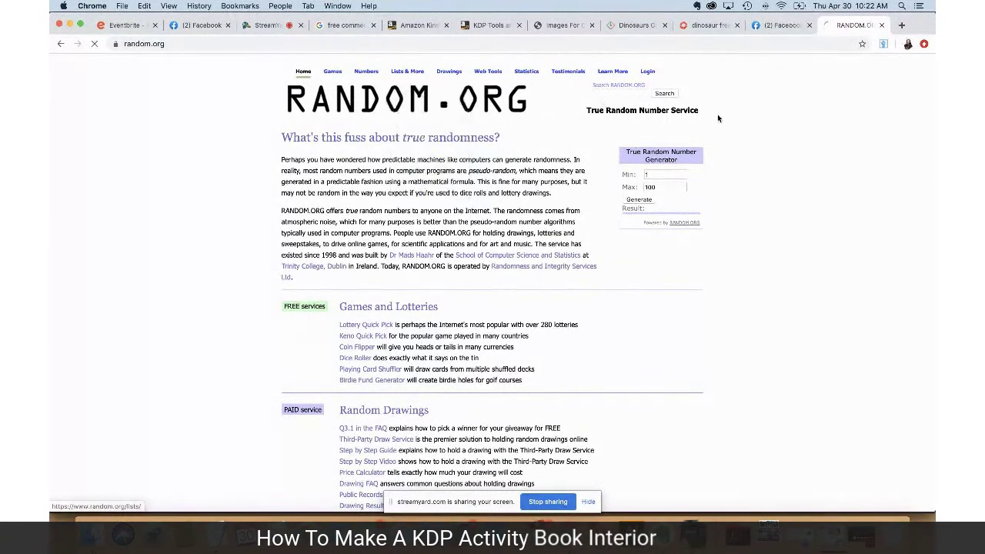
Step: Enter Adventure, Opinion, Genuine and Star as list items on separate lines and randomize the list
{"action": "left_click", "coordinate": [385, 249]}
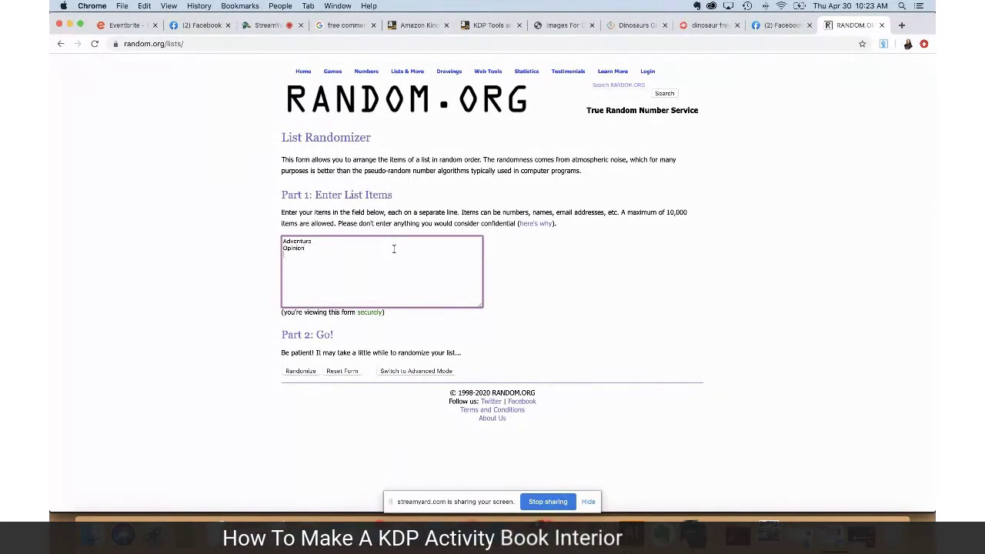
{"action": "type", "text": "ne"}
{"action": "key", "text": "Return"}
{"action": "type", "text": "Star"}
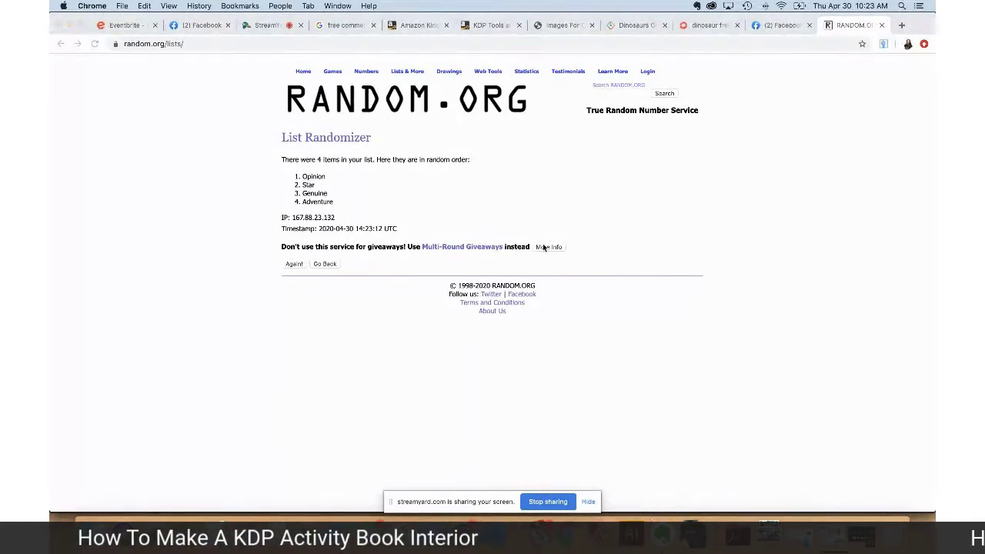
Step: Switch back to Affinity Publisher, review the fill-in-the-blanks content on pages 2, 3 and 4, and return to page 1
{"action": "key", "text": "super+Tab"}
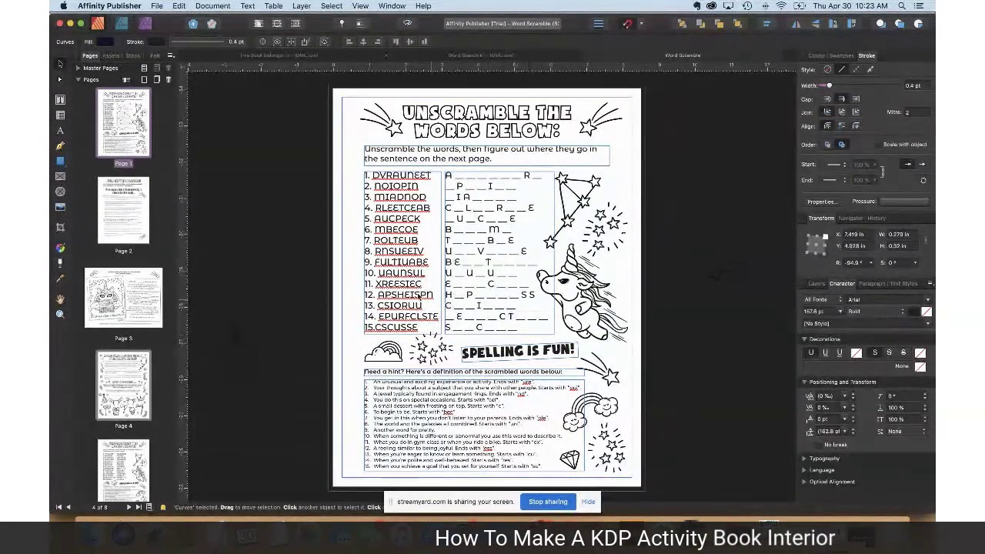
{"action": "left_click", "coordinate": [135, 215]}
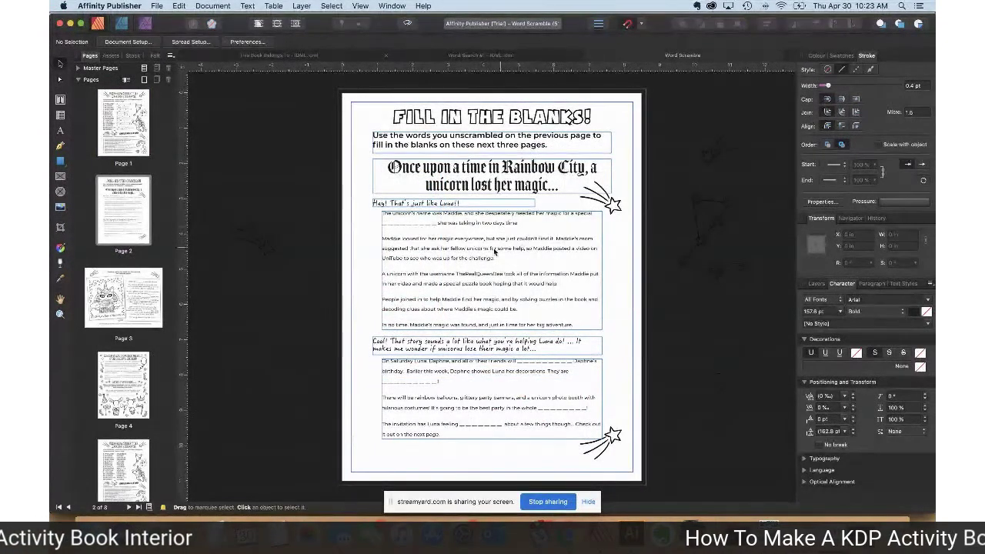
{"action": "left_click", "coordinate": [127, 307]}
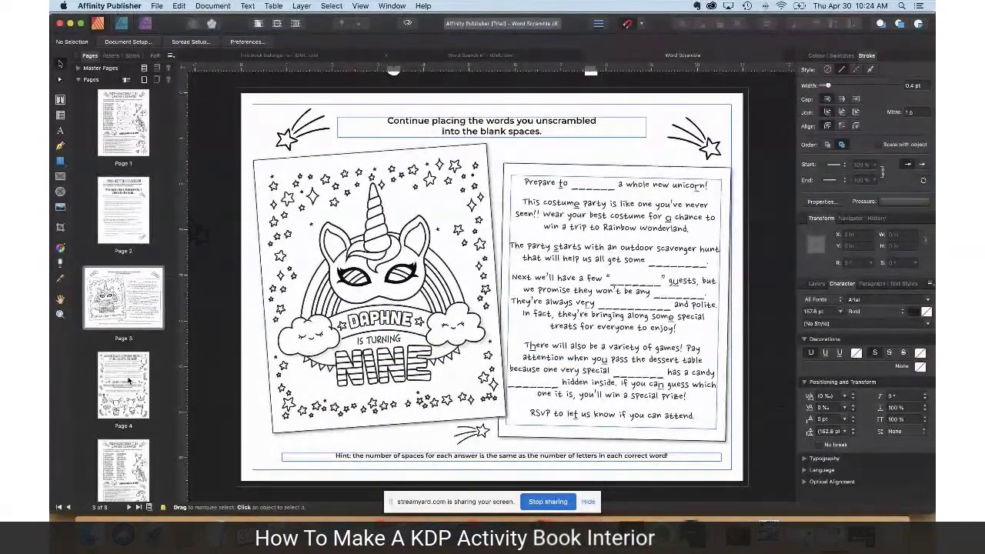
{"action": "left_click", "coordinate": [129, 380]}
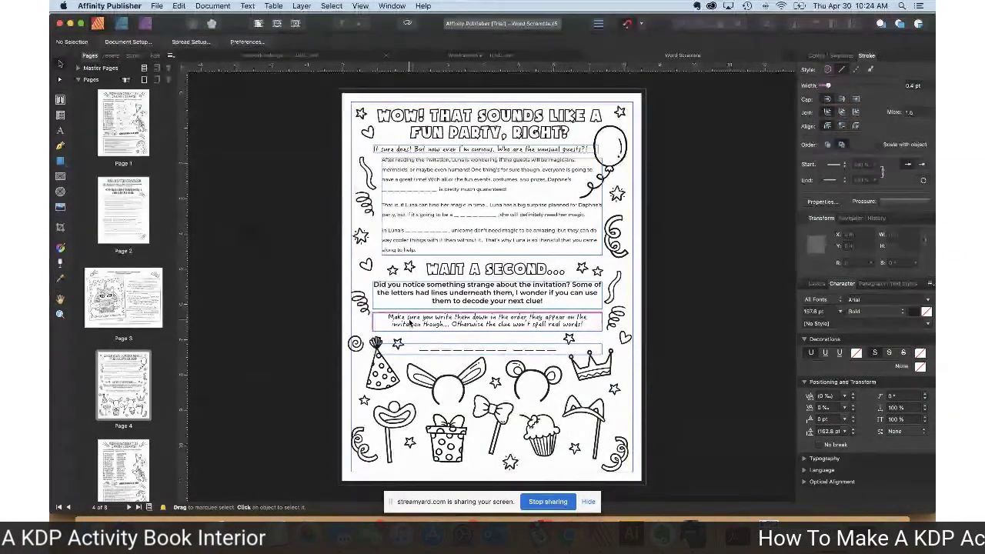
{"action": "key", "text": "Home"}
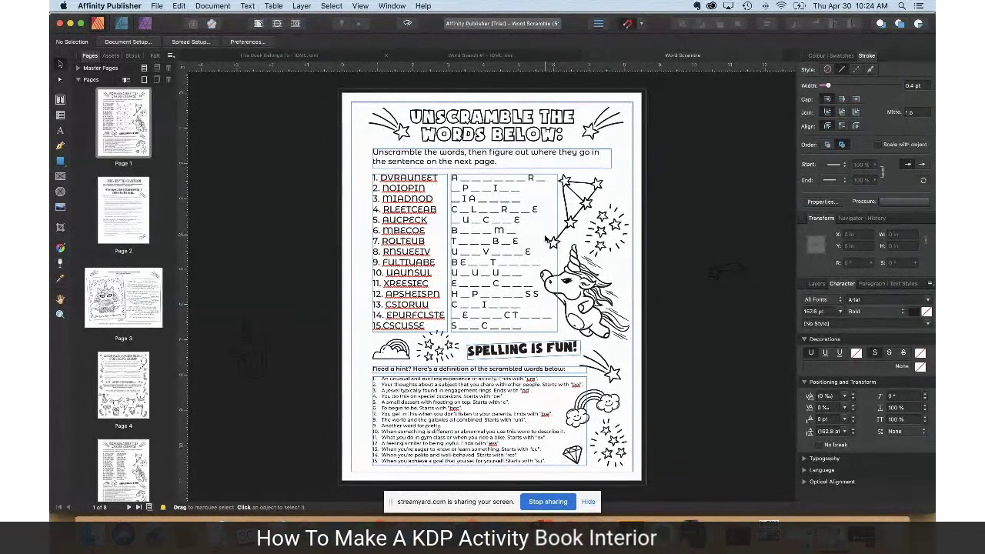
Step: Switch to Chrome and compare the dinosaur graphics found on Vectorportal and Vexels
{"action": "key", "text": "super+Tab"}
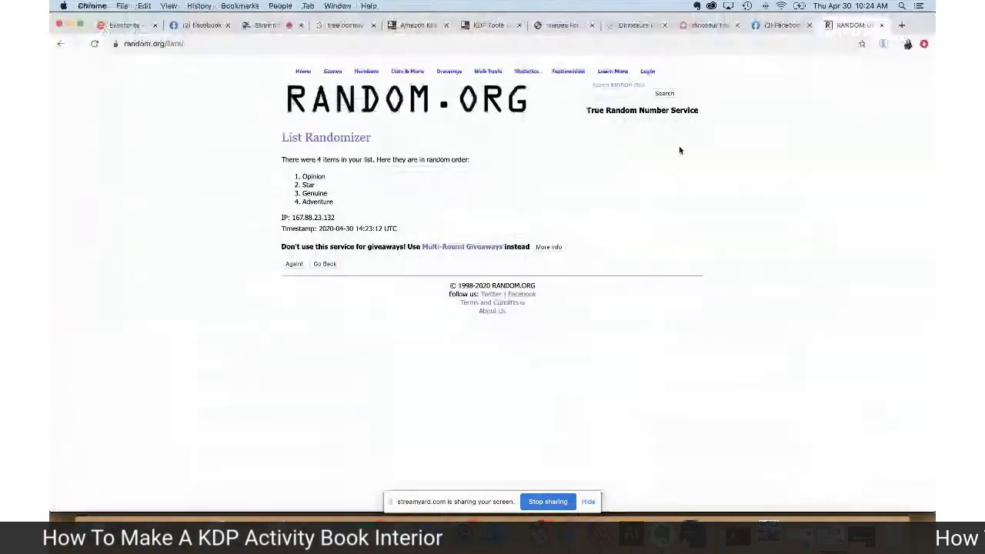
{"action": "left_click", "coordinate": [702, 26]}
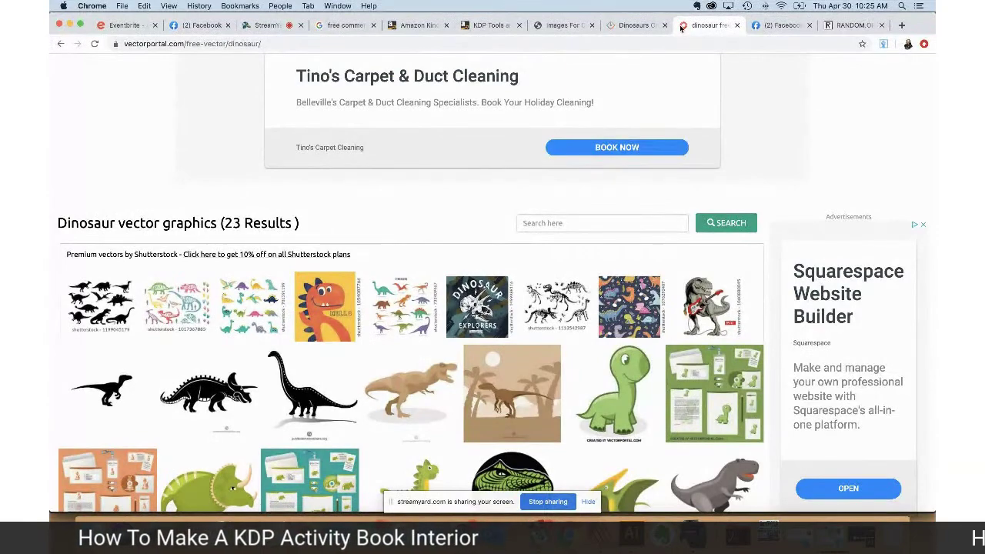
{"action": "left_click", "coordinate": [630, 25]}
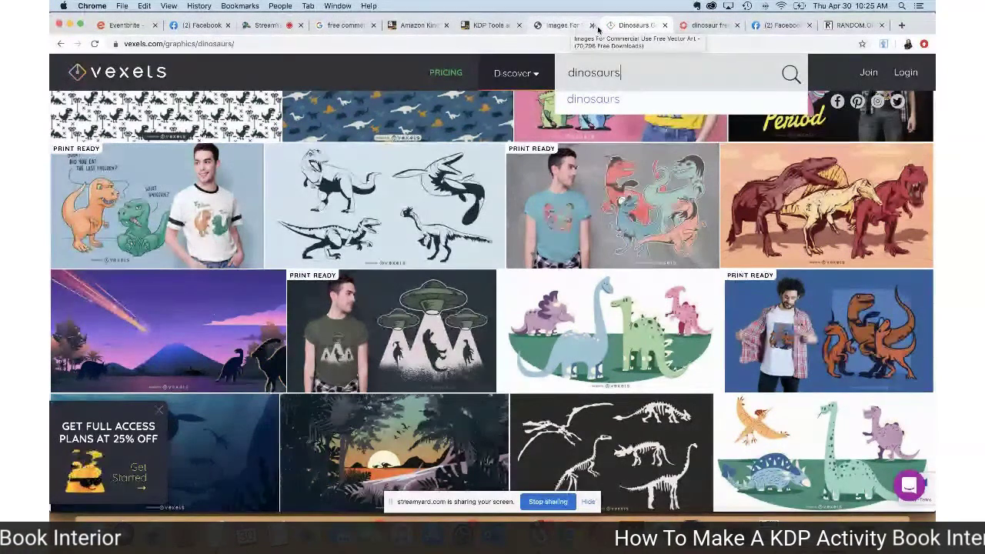
{"action": "left_click", "coordinate": [712, 26]}
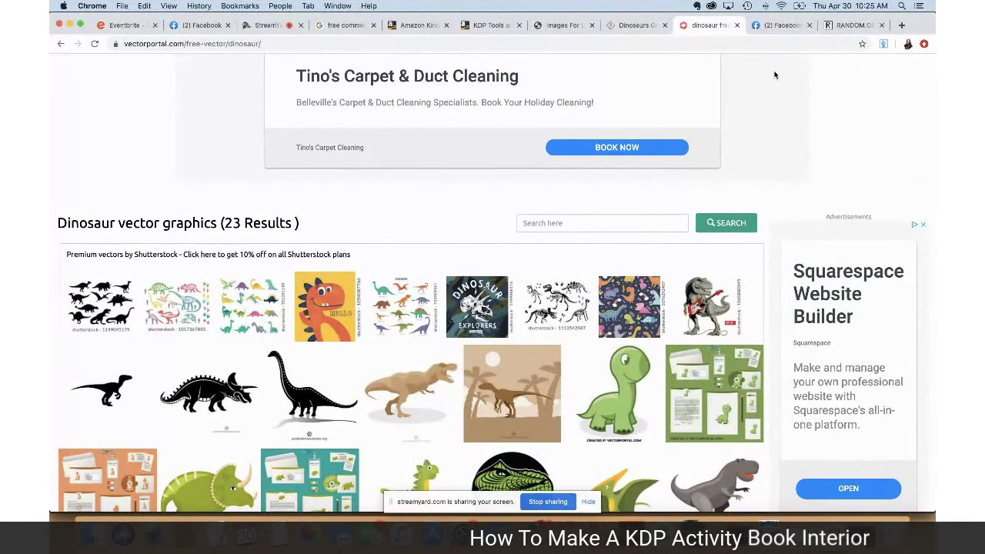
{"action": "scroll", "coordinate": [769, 72], "scroll_direction": "down", "scroll_amount": 1}
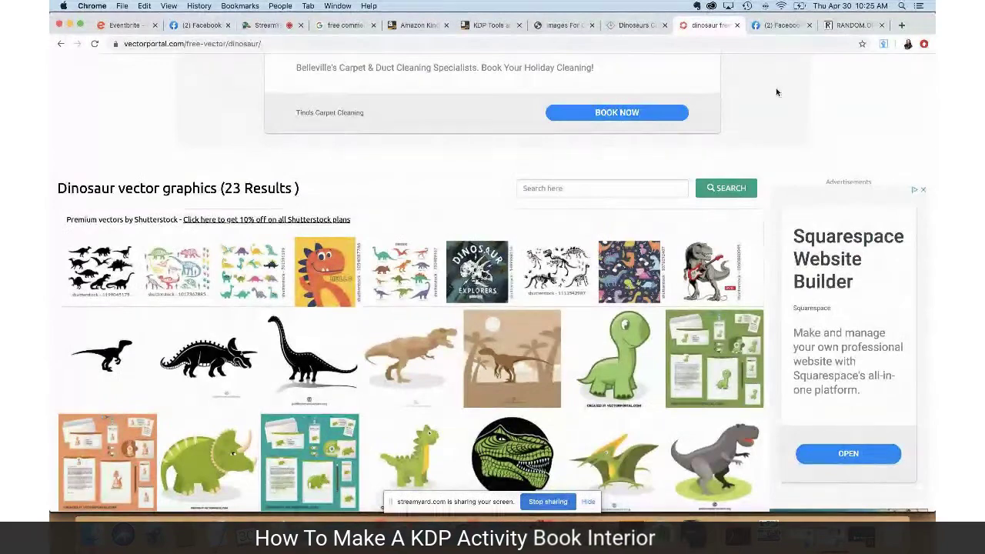
{"action": "scroll", "coordinate": [773, 88], "scroll_direction": "down", "scroll_amount": 2}
{"action": "scroll", "coordinate": [777, 91], "scroll_direction": "up", "scroll_amount": 5}
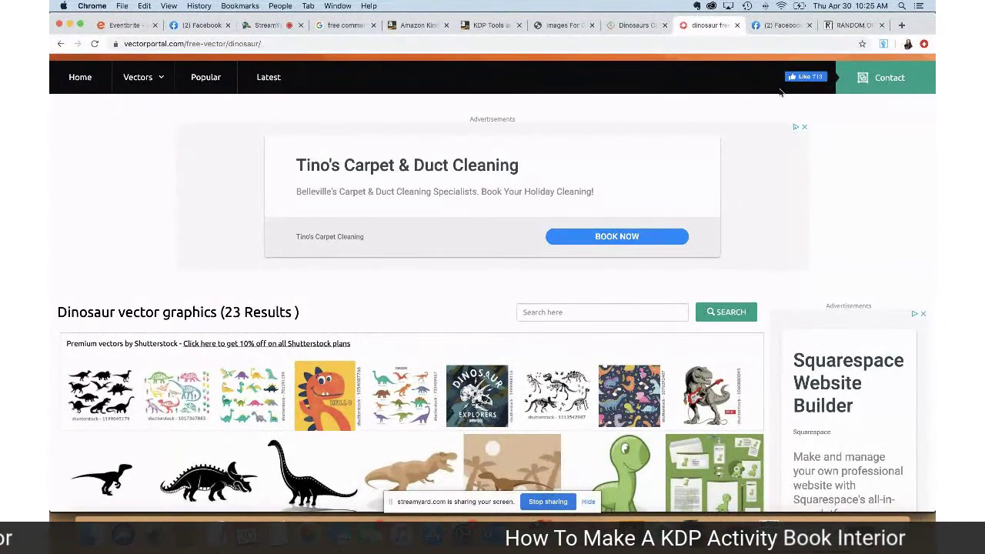
{"action": "scroll", "coordinate": [780, 92], "scroll_direction": "up", "scroll_amount": 1}
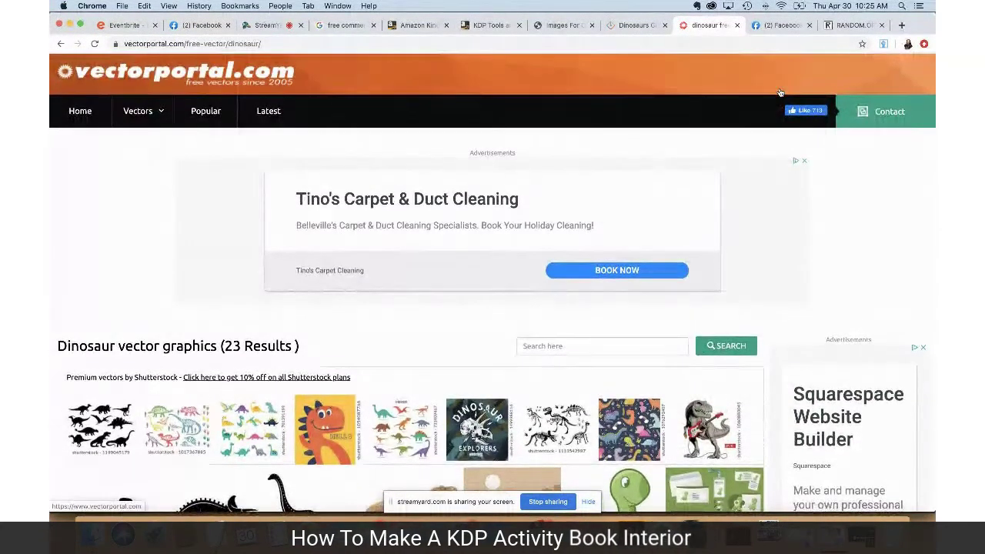
Step: Open the Cretaceous Dinosaur Design Set on Vexels, check its download license options, and close the Vexels tab
{"action": "left_click", "coordinate": [640, 25]}
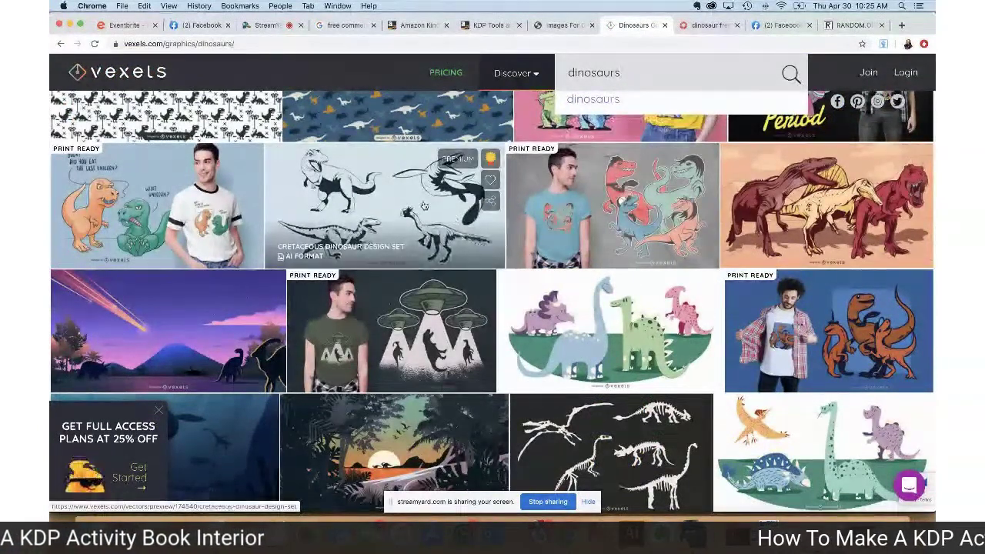
{"action": "left_click", "coordinate": [481, 246]}
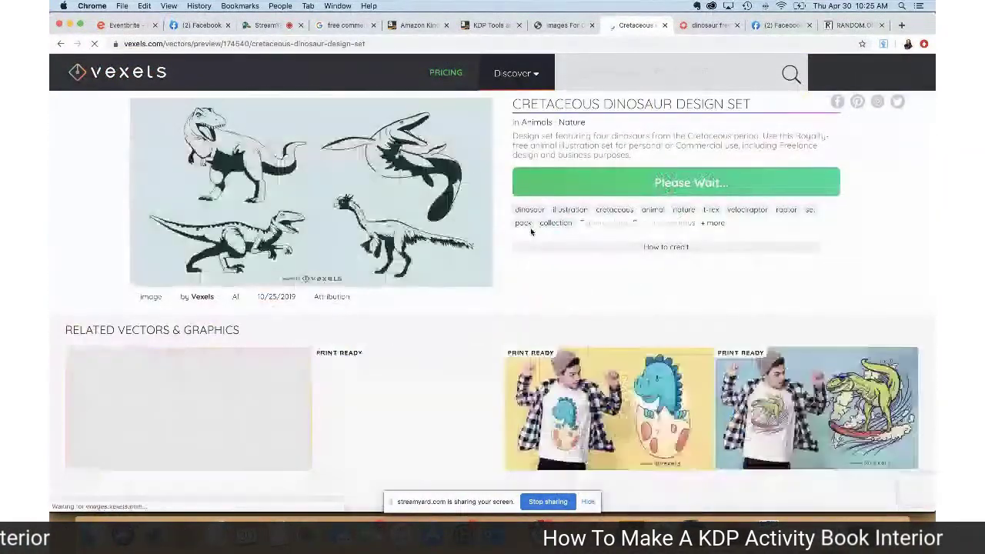
{"action": "left_click", "coordinate": [732, 180]}
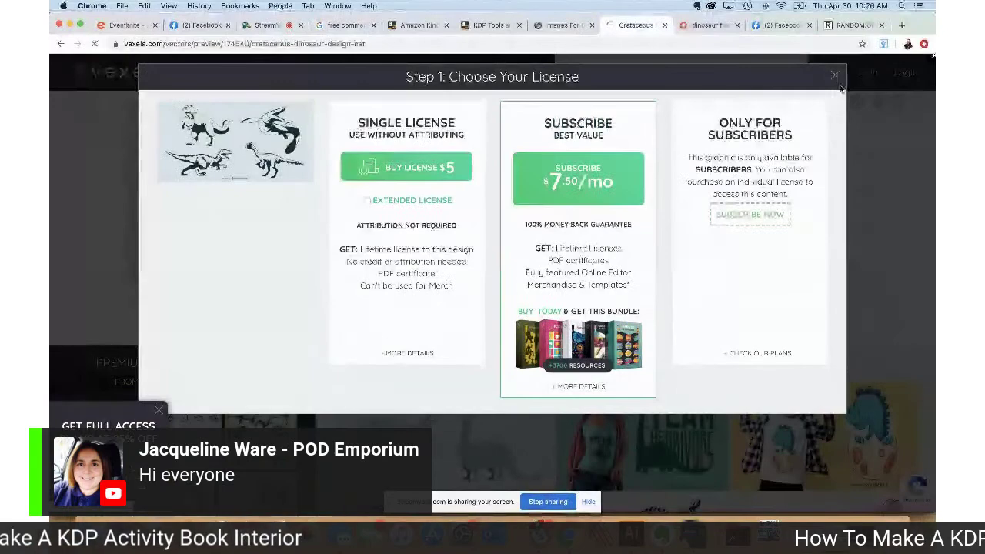
{"action": "left_click", "coordinate": [665, 25]}
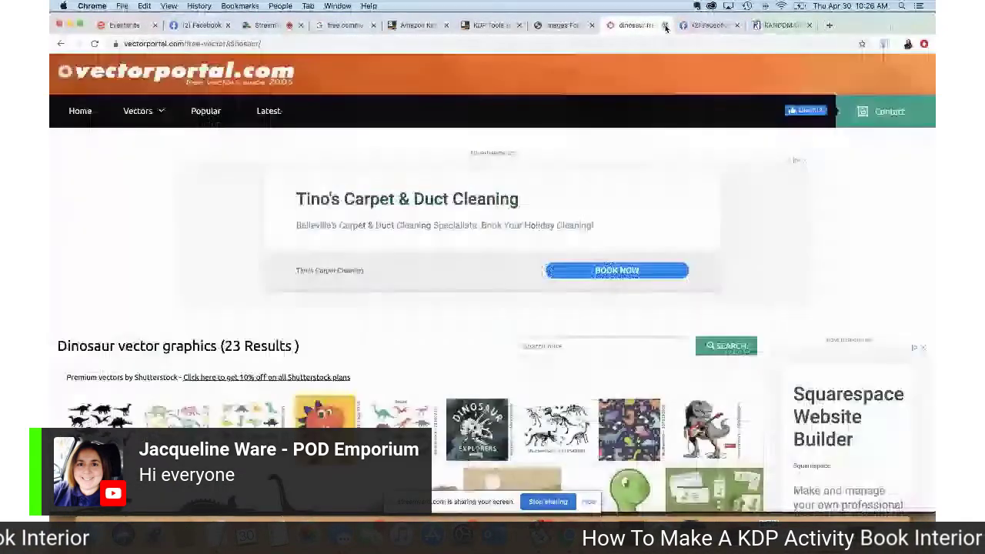
Step: Open the triceratops silhouette from the Vectorportal dinosaur results and look over its description, specs and download option
{"action": "scroll", "coordinate": [699, 171], "scroll_direction": "down", "scroll_amount": 2}
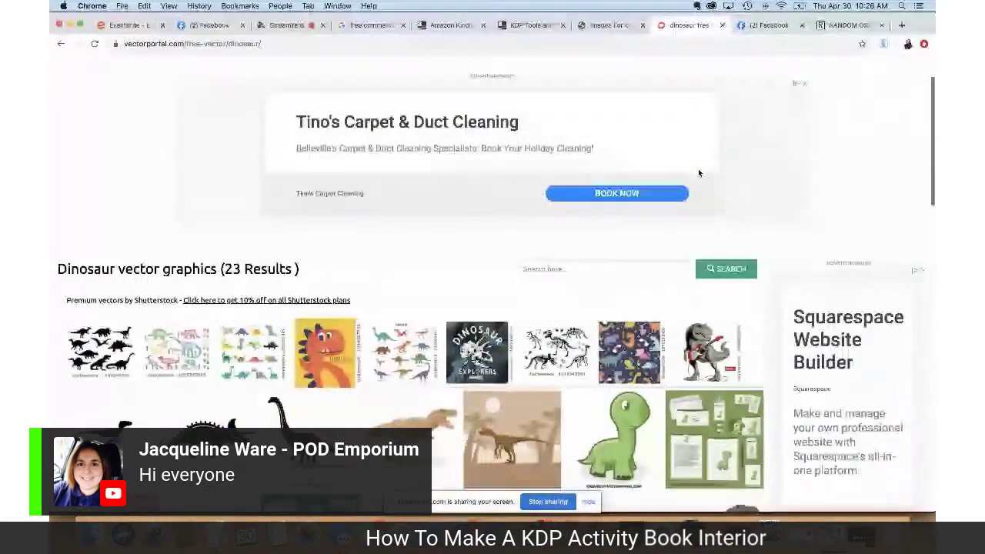
{"action": "scroll", "coordinate": [698, 168], "scroll_direction": "down", "scroll_amount": 4}
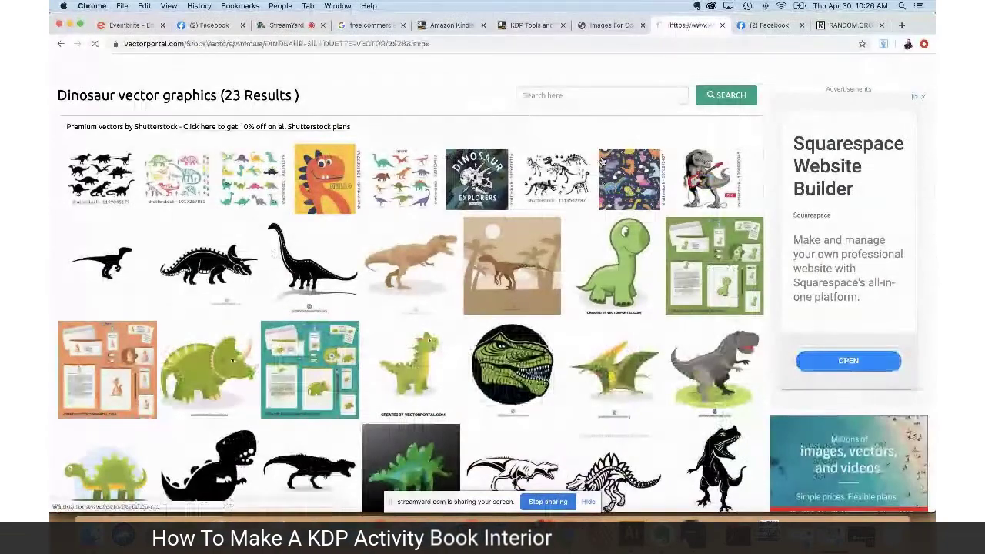
{"action": "scroll", "coordinate": [776, 207], "scroll_direction": "down", "scroll_amount": 4}
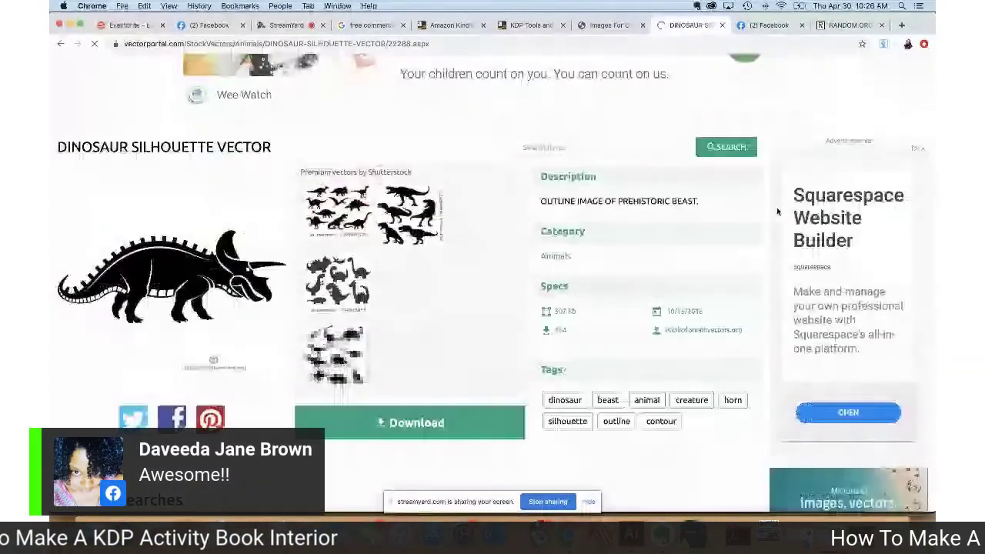
{"action": "scroll", "coordinate": [776, 207], "scroll_direction": "down", "scroll_amount": 1}
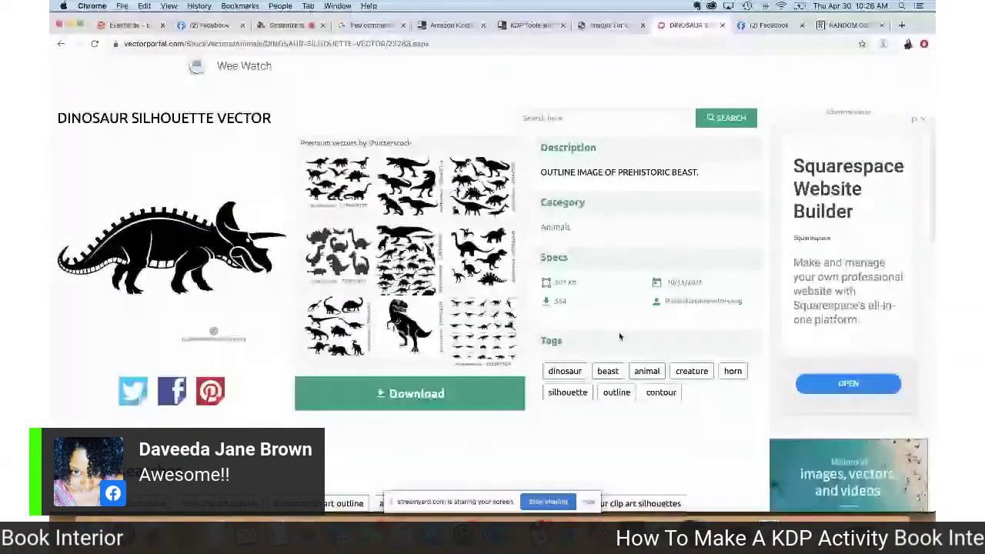
{"action": "scroll", "coordinate": [620, 336], "scroll_direction": "down", "scroll_amount": 2}
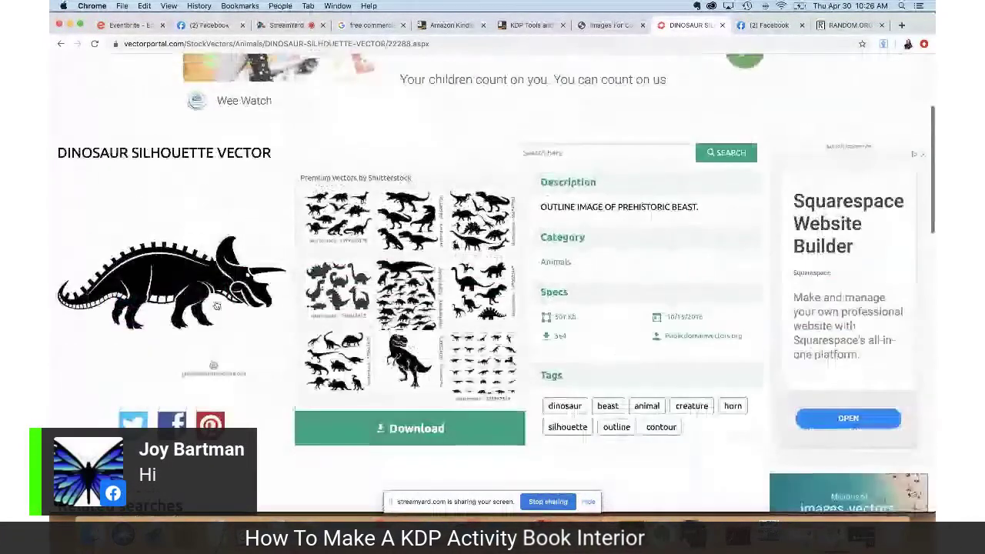
Step: Save the triceratops silhouette as the JPEG image dinosaur-silhouette-vector in the 1 - KDP folder on the Desktop
{"action": "right_click", "coordinate": [204, 281]}
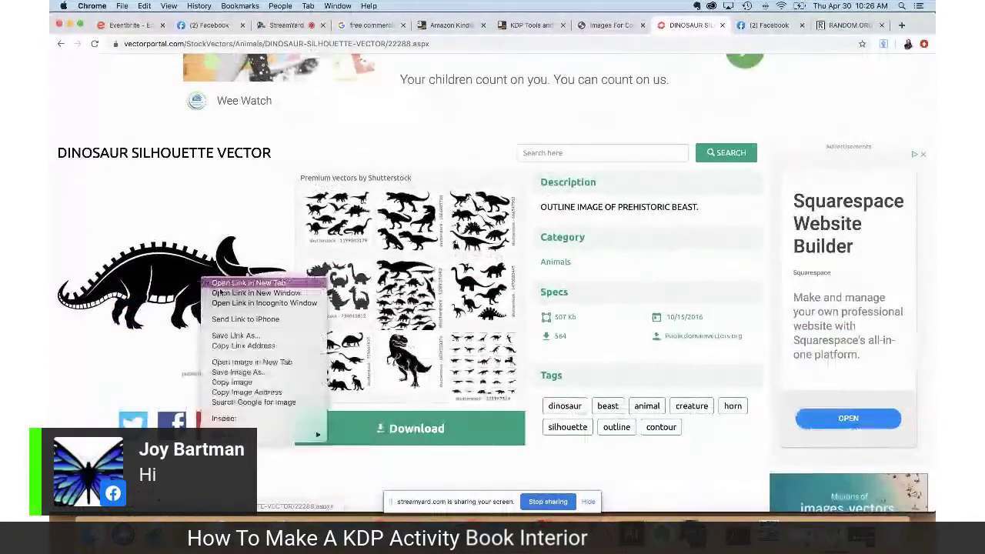
{"action": "left_click", "coordinate": [237, 372]}
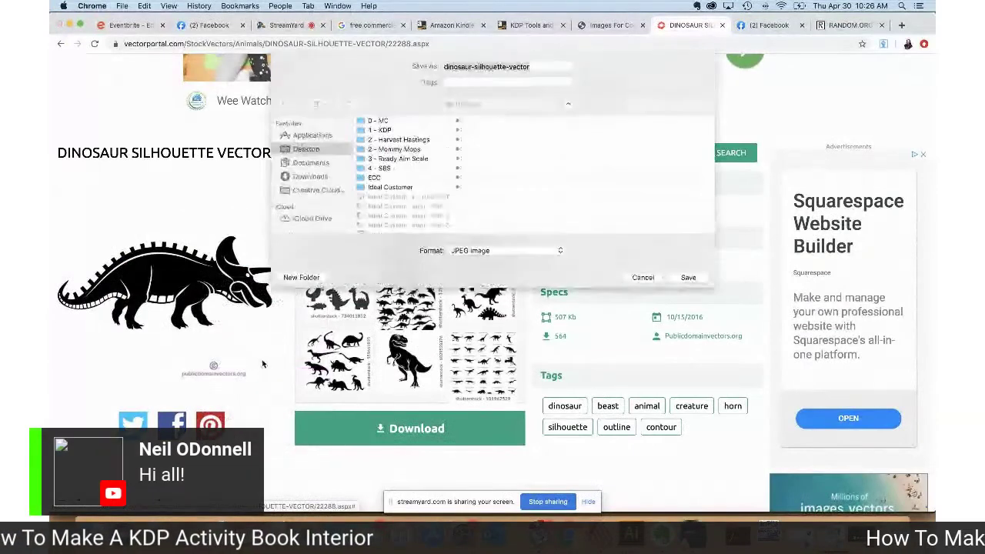
{"action": "left_click", "coordinate": [401, 130]}
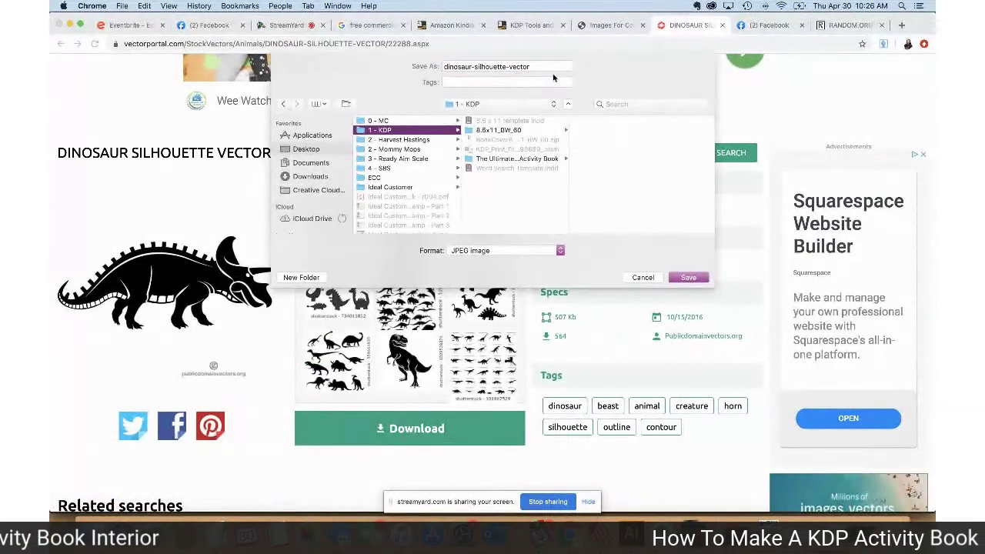
{"action": "left_click", "coordinate": [678, 277]}
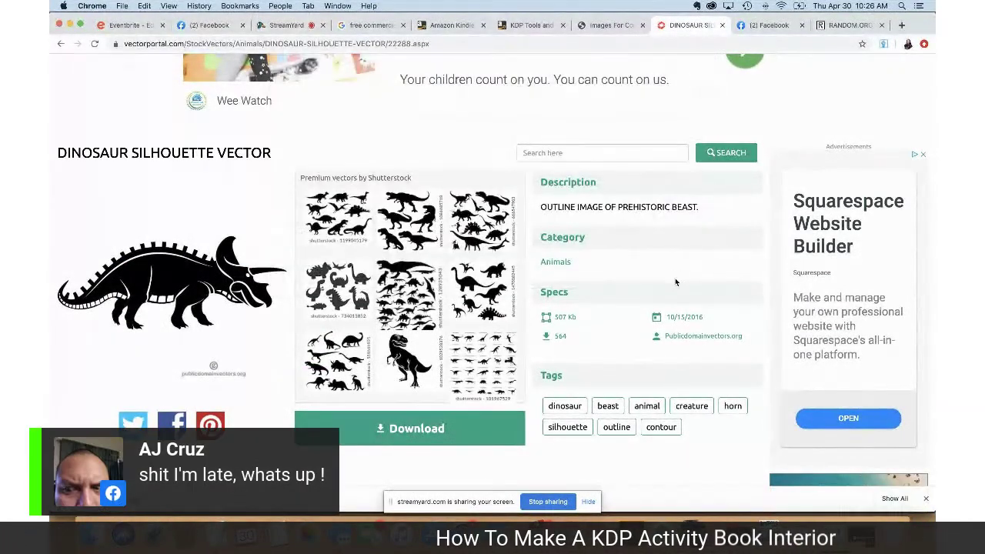
Step: Switch to Affinity Publisher and delete the unicorn, star cluster and constellation graphics beside the scrambled words on page 1
{"action": "left_click", "coordinate": [601, 533]}
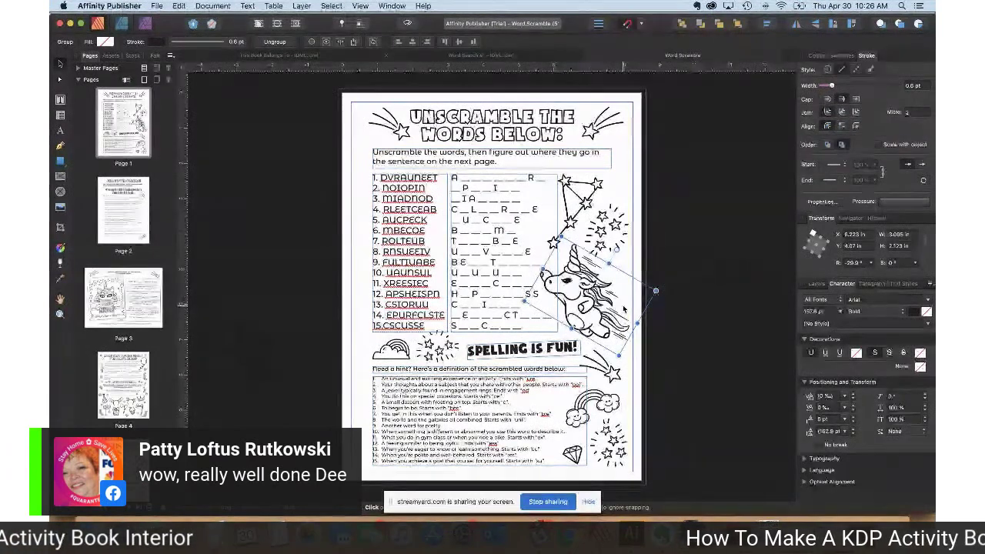
{"action": "key", "text": "Delete"}
{"action": "left_click", "coordinate": [590, 243]}
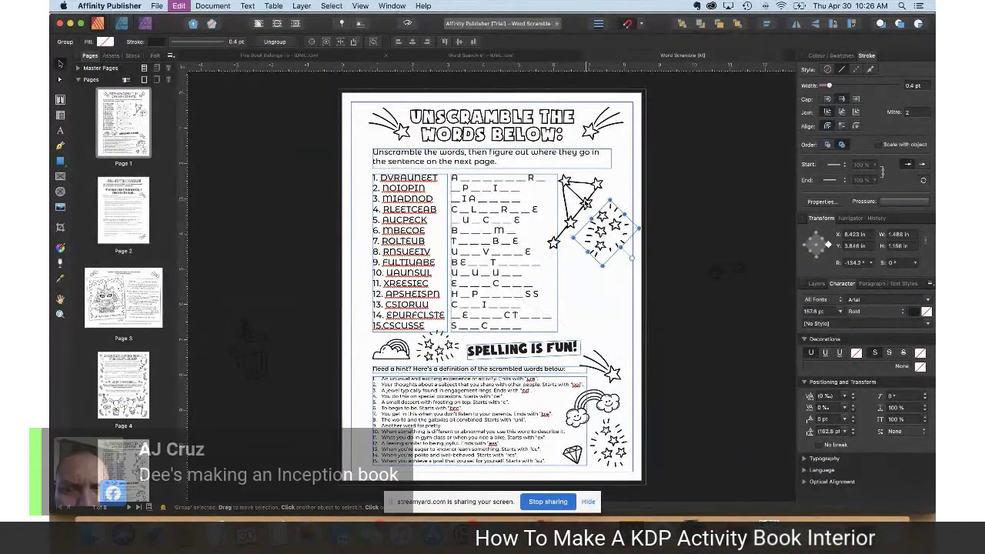
{"action": "key", "text": "Delete"}
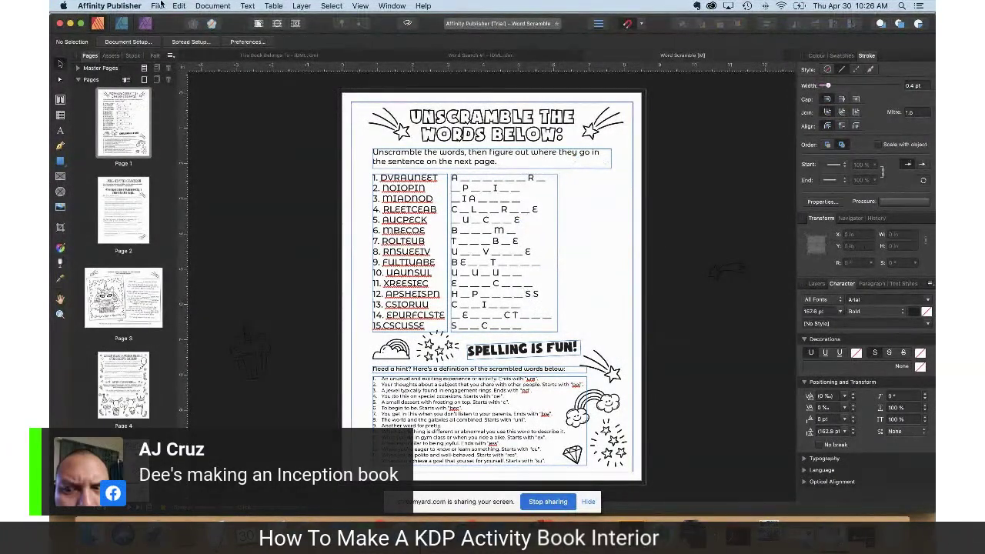
Step: Place dinosaur-silhouette-vector.jpg from the 1 - KDP folder in the cleared area beside the answer blanks
{"action": "left_click", "coordinate": [158, 5]}
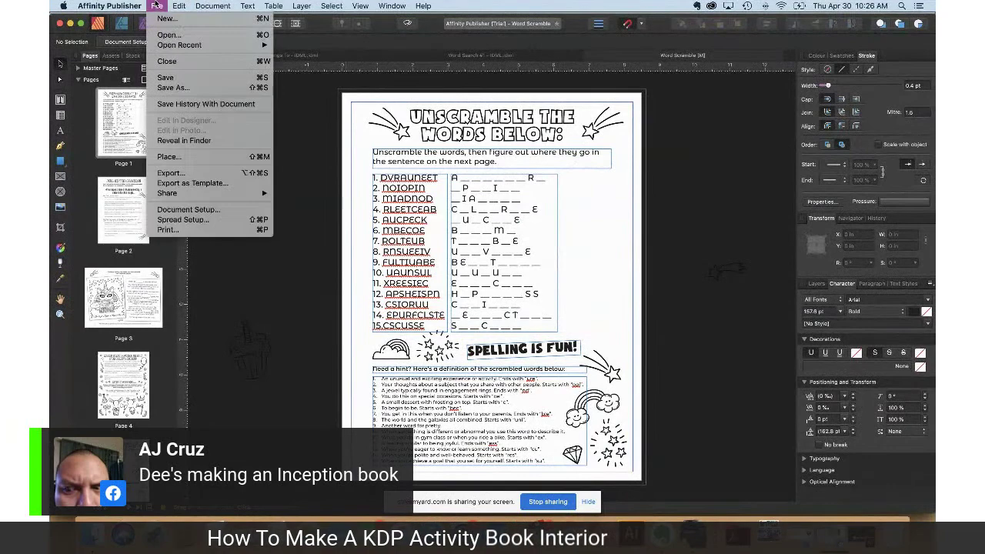
{"action": "left_click", "coordinate": [187, 157]}
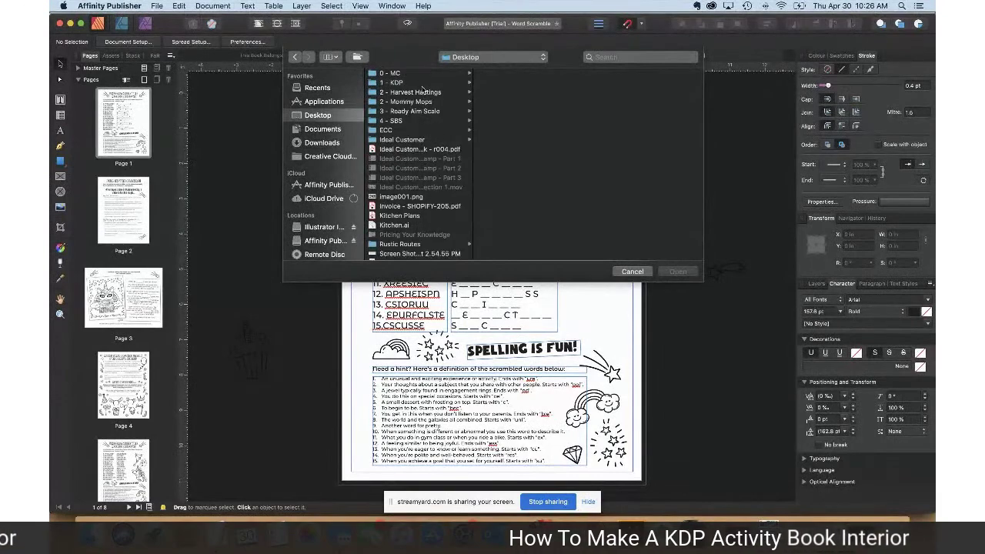
{"action": "left_click", "coordinate": [419, 82]}
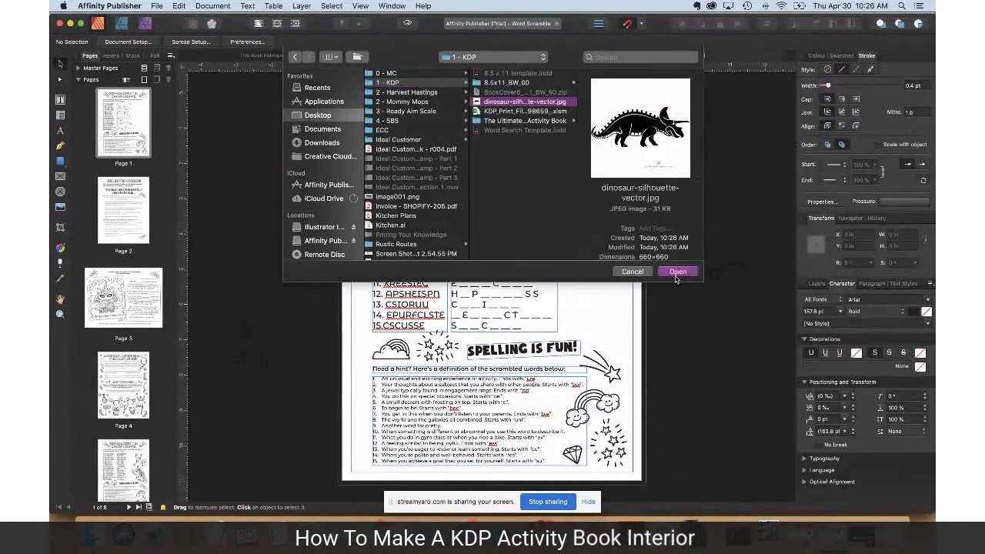
{"action": "left_click", "coordinate": [679, 272]}
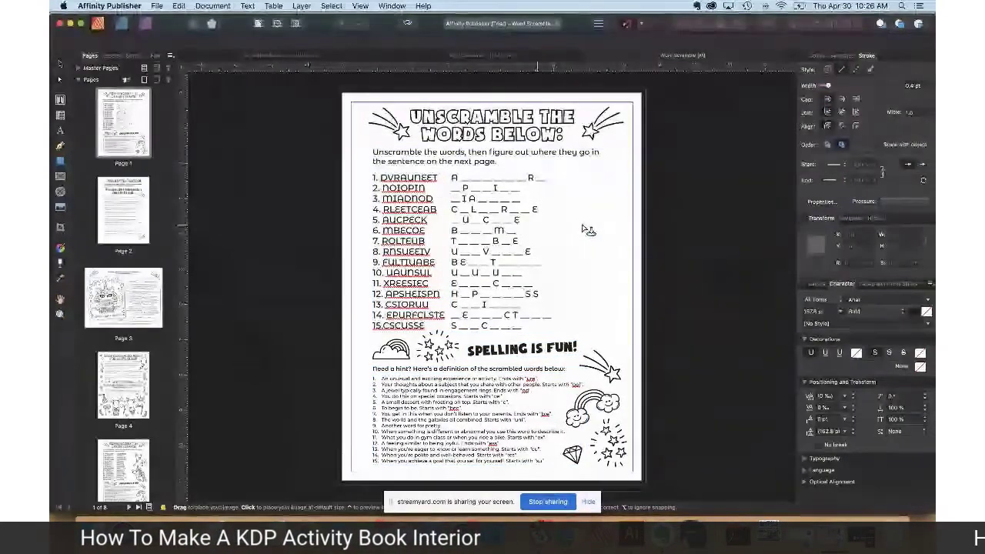
{"action": "left_click", "coordinate": [606, 224]}
Step: Scale the dinosaur image to about 4.09 in square, rotate it about 13.6° and position it over the answer blanks
{"action": "left_click_drag", "start_coordinate": [622, 236], "coordinate": [609, 327]}
{"action": "left_click_drag", "start_coordinate": [629, 267], "coordinate": [694, 202]}
{"action": "left_click_drag", "start_coordinate": [633, 225], "coordinate": [624, 227]}
{"action": "left_click_drag", "start_coordinate": [685, 204], "coordinate": [719, 168]}
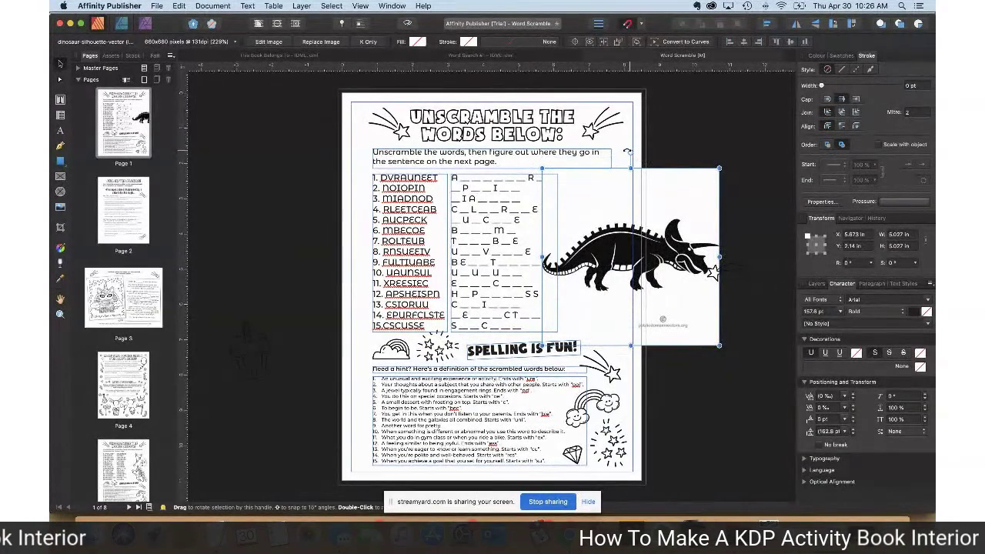
{"action": "left_click_drag", "start_coordinate": [629, 152], "coordinate": [603, 171]}
{"action": "left_click_drag", "start_coordinate": [697, 148], "coordinate": [672, 187]}
{"action": "left_click_drag", "start_coordinate": [616, 247], "coordinate": [562, 254]}
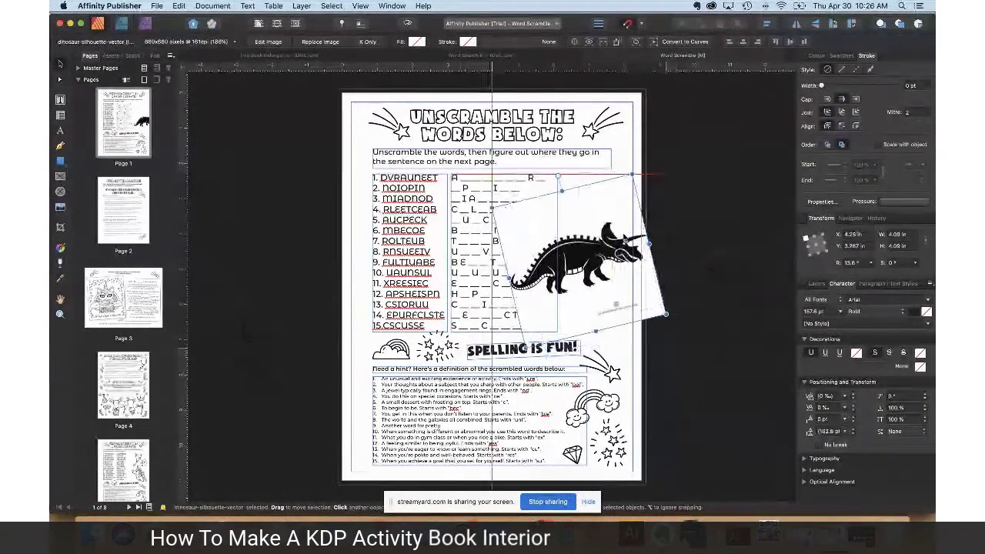
Step: Arrange the dinosaur image behind the answer blanks text
{"action": "right_click", "coordinate": [599, 200]}
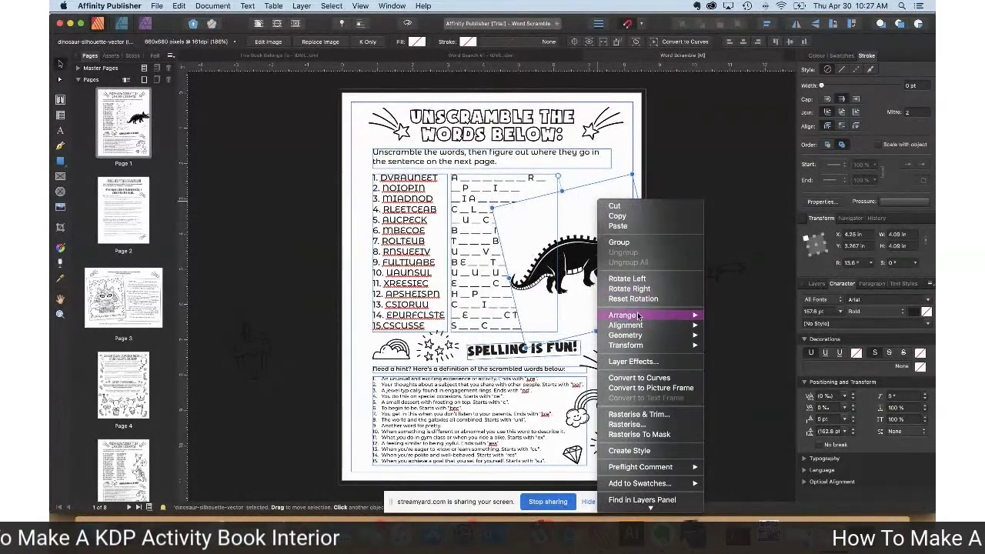
{"action": "mouse_move", "coordinate": [637, 316]}
{"action": "left_click", "coordinate": [735, 372]}
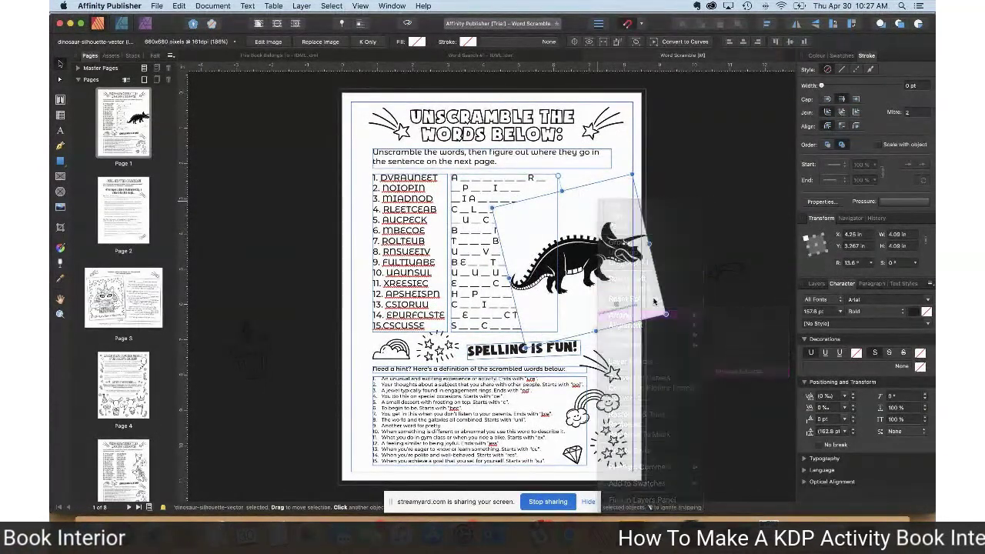
{"action": "right_click", "coordinate": [628, 280]}
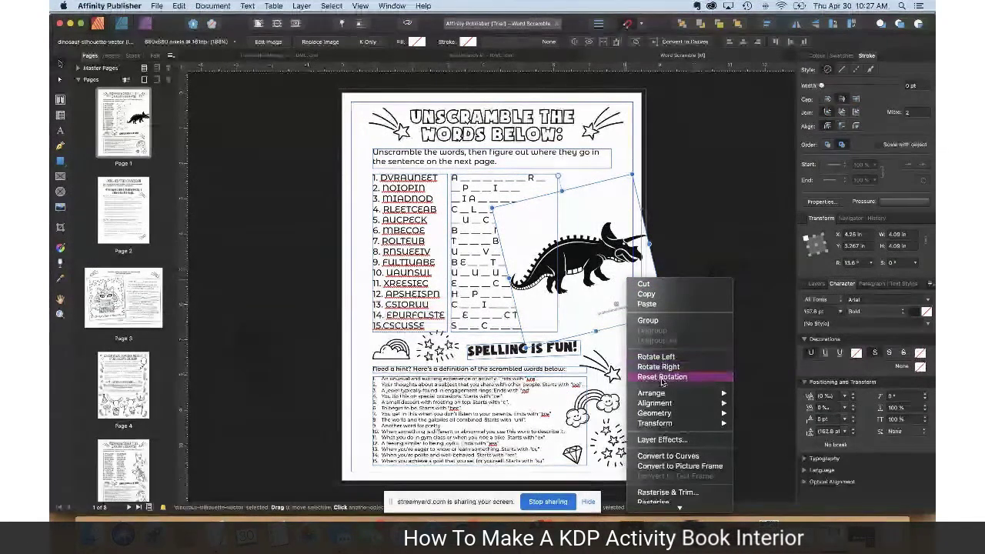
{"action": "mouse_move", "coordinate": [716, 394]}
{"action": "left_click", "coordinate": [766, 424]}
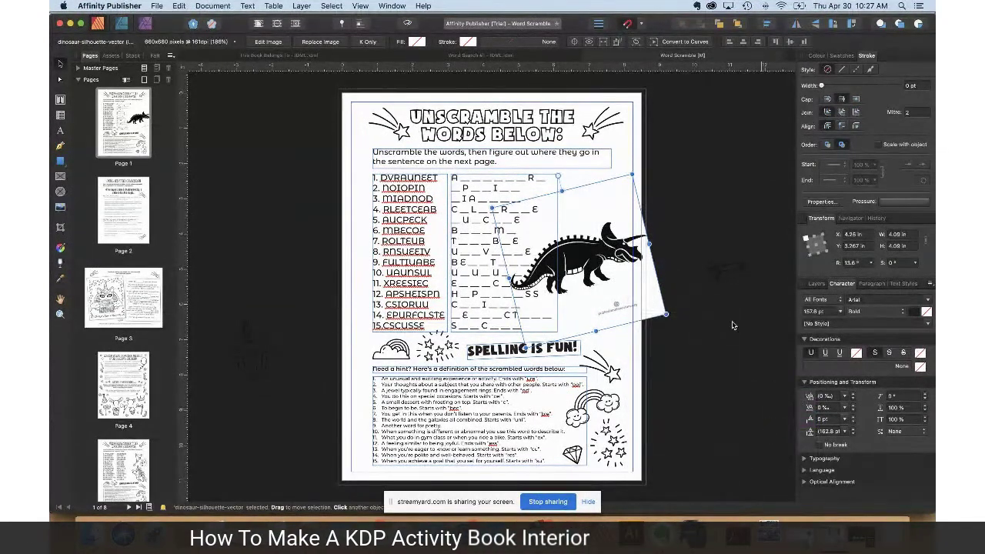
Step: Scale the dinosaur image down to about 2.74 in square and fit it between the answer blanks and the page margin
{"action": "mouse_move", "coordinate": [526, 342]}
{"action": "left_mouse_down"}
{"action": "mouse_move", "coordinate": [550, 316]}
{"action": "mouse_move", "coordinate": [541, 329]}
{"action": "left_mouse_up"}
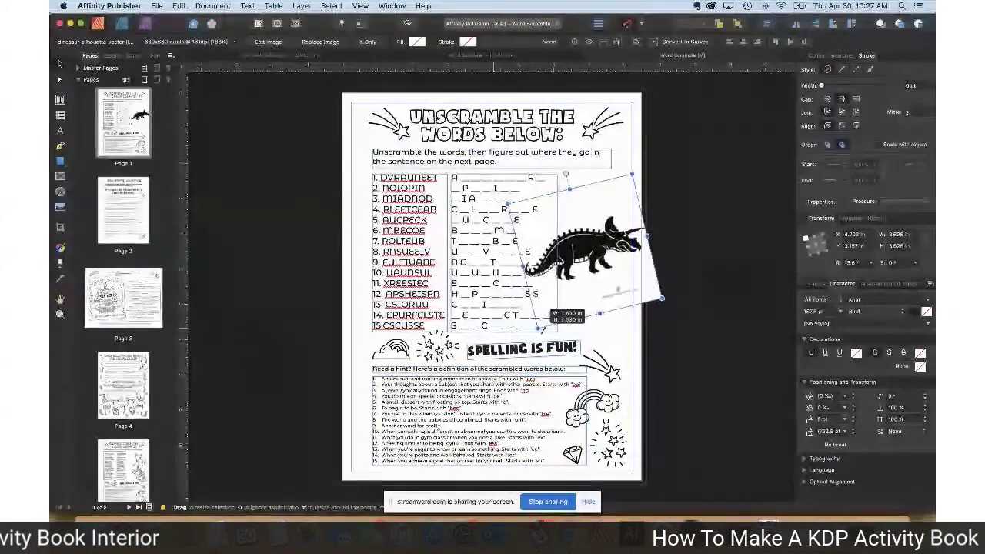
{"action": "left_click_drag", "start_coordinate": [582, 250], "coordinate": [577, 250]}
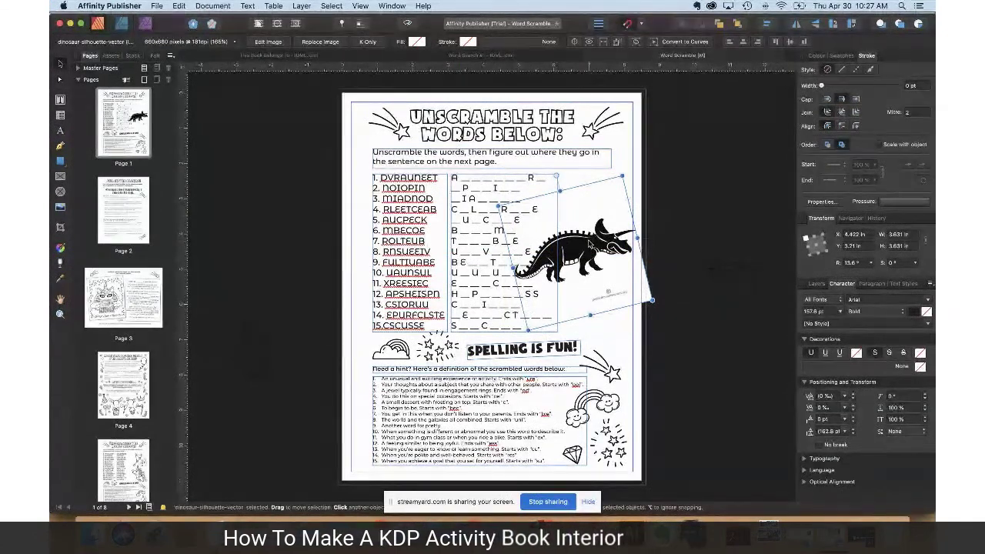
{"action": "left_click", "coordinate": [703, 208]}
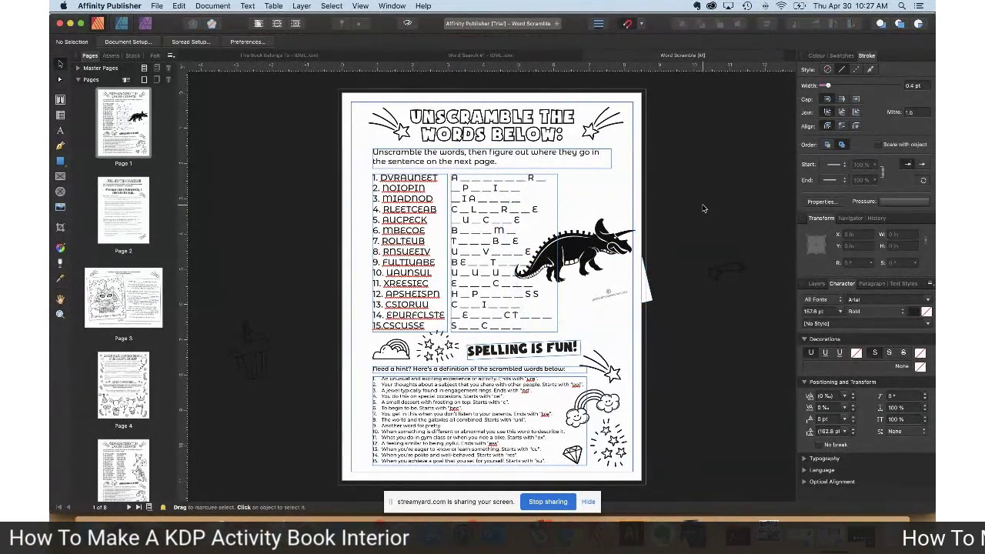
{"action": "left_click", "coordinate": [574, 245]}
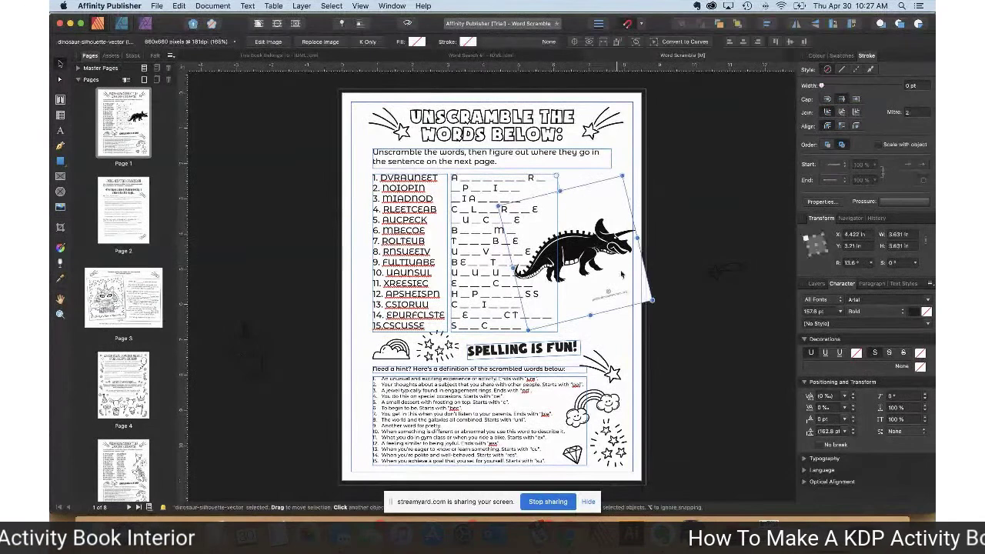
{"action": "left_click_drag", "start_coordinate": [584, 244], "coordinate": [611, 226]}
{"action": "left_click", "coordinate": [675, 230]}
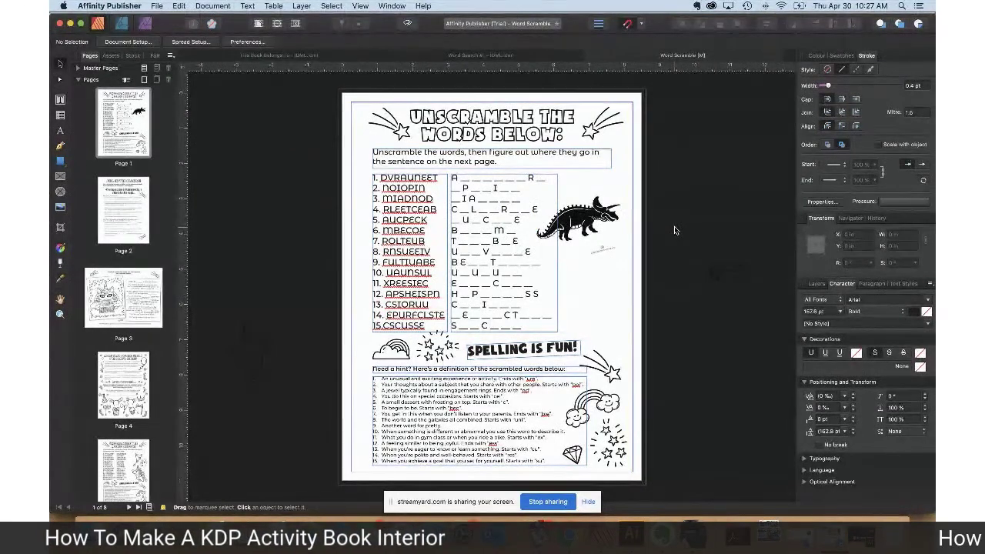
{"action": "left_click", "coordinate": [632, 239]}
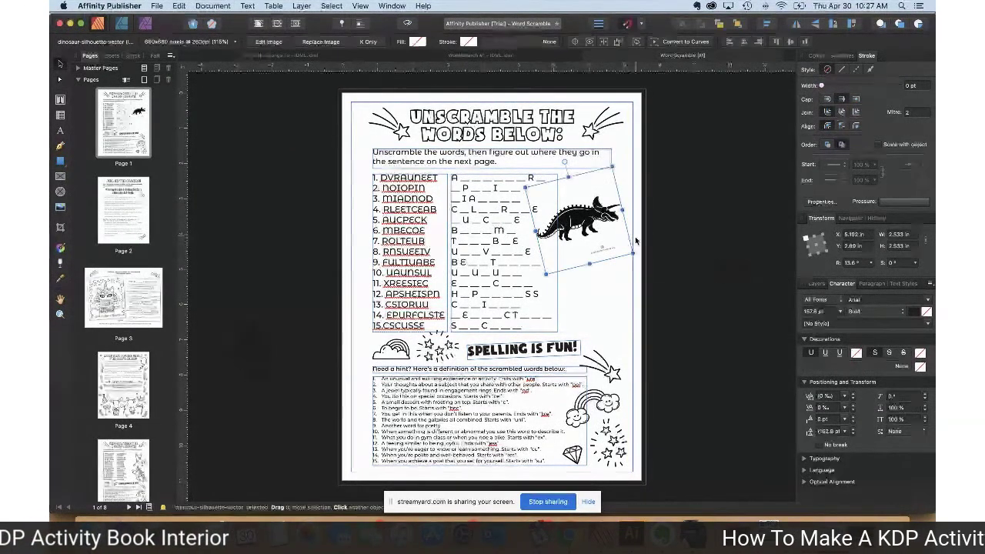
{"action": "left_click_drag", "start_coordinate": [633, 252], "coordinate": [642, 259]}
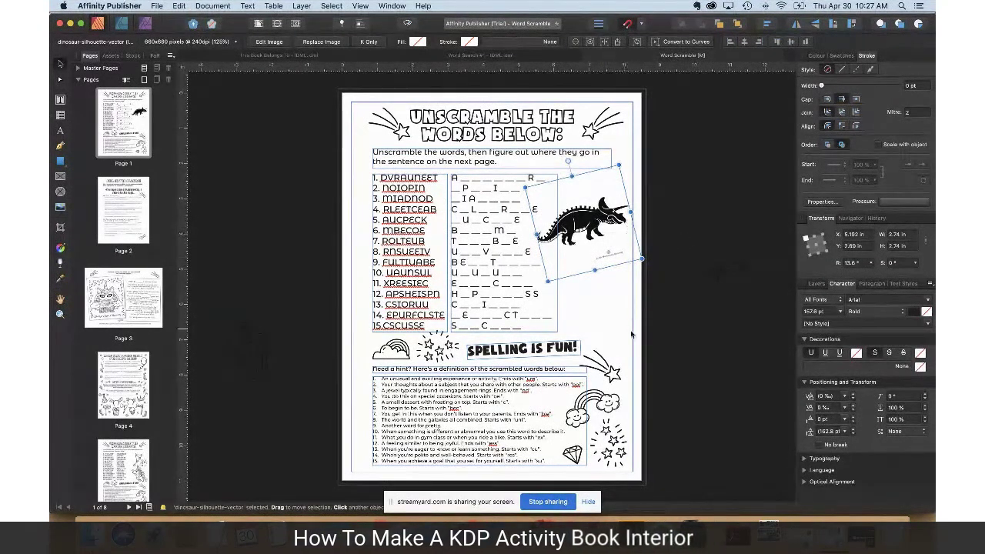
Step: Place the shooting star from the hint section under the dinosaur with a 0.7 pt stroke and show its colour settings
{"action": "left_click_drag", "start_coordinate": [612, 375], "coordinate": [609, 302]}
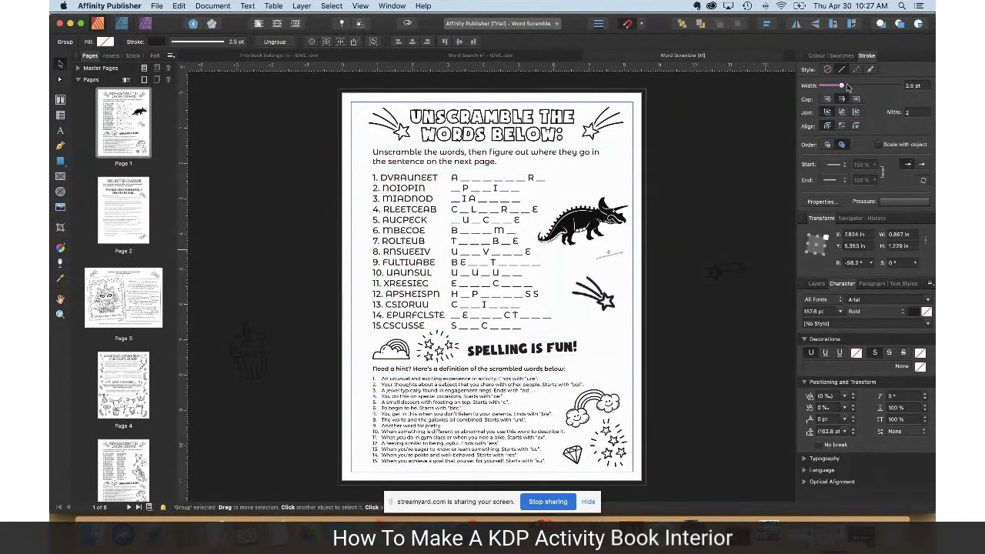
{"action": "mouse_move", "coordinate": [844, 89]}
{"action": "left_mouse_down"}
{"action": "mouse_move", "coordinate": [875, 89]}
{"action": "mouse_move", "coordinate": [835, 86]}
{"action": "left_mouse_up"}
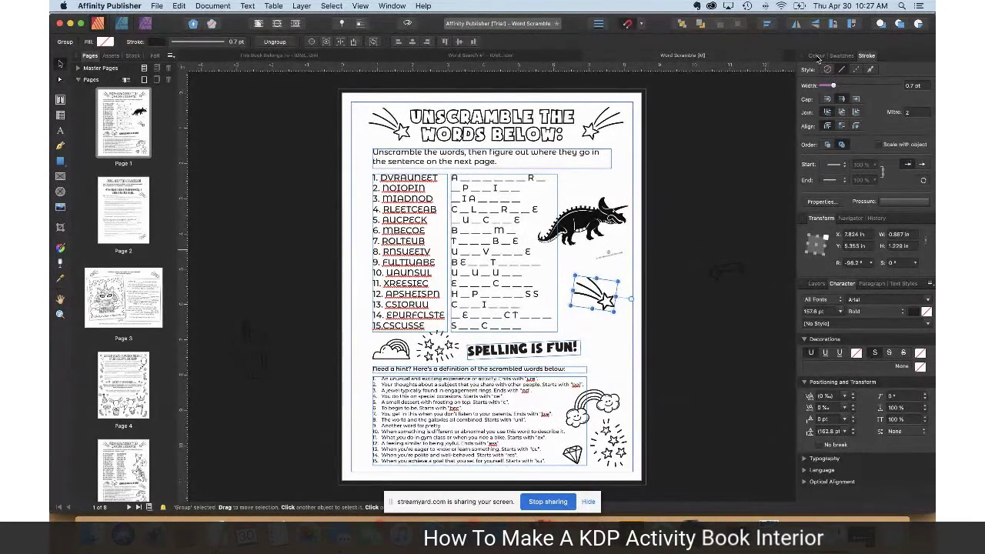
{"action": "left_click", "coordinate": [817, 56]}
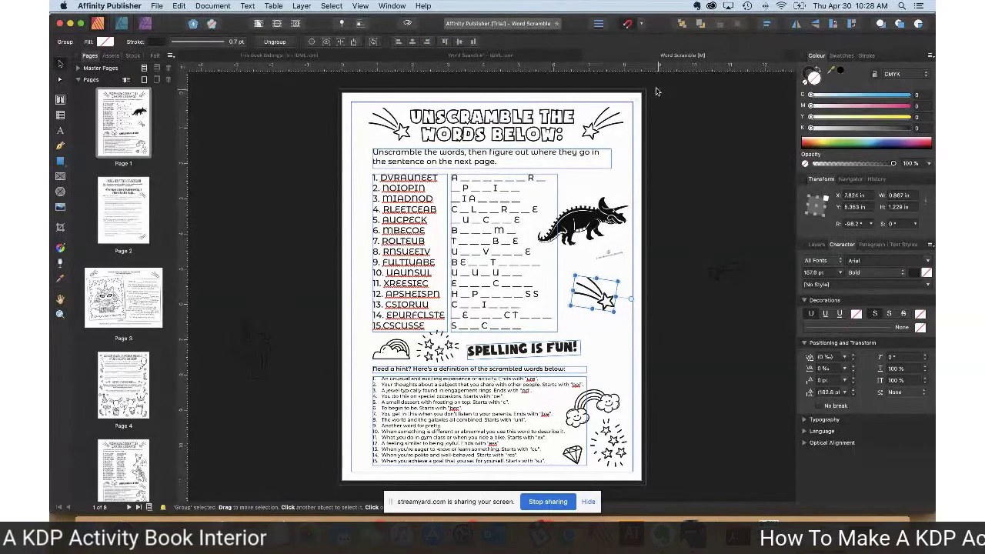
Step: Close the Word Scramble document without saving and bring up The Ultimate Unicorn Activity Book folder in Finder
{"action": "left_click", "coordinate": [589, 58]}
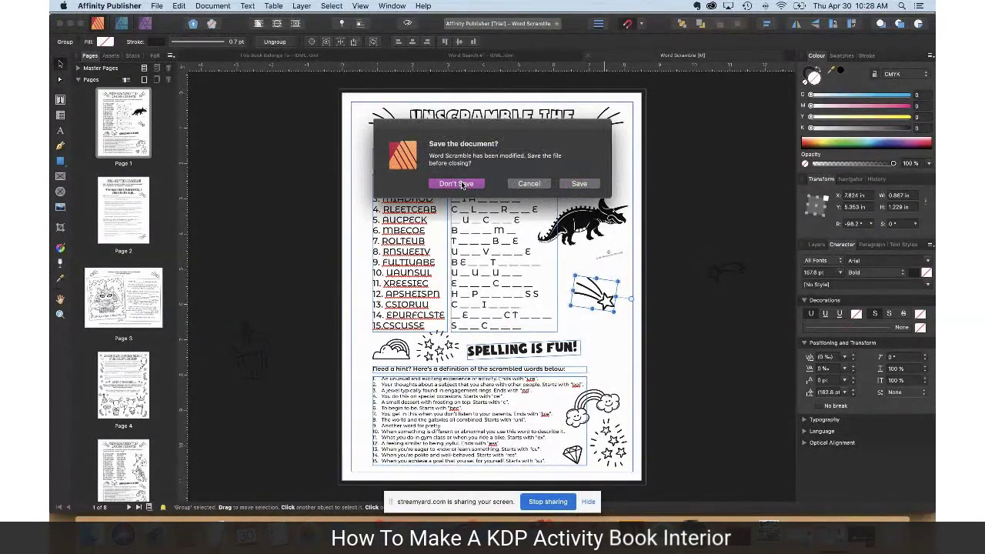
{"action": "left_click", "coordinate": [459, 184]}
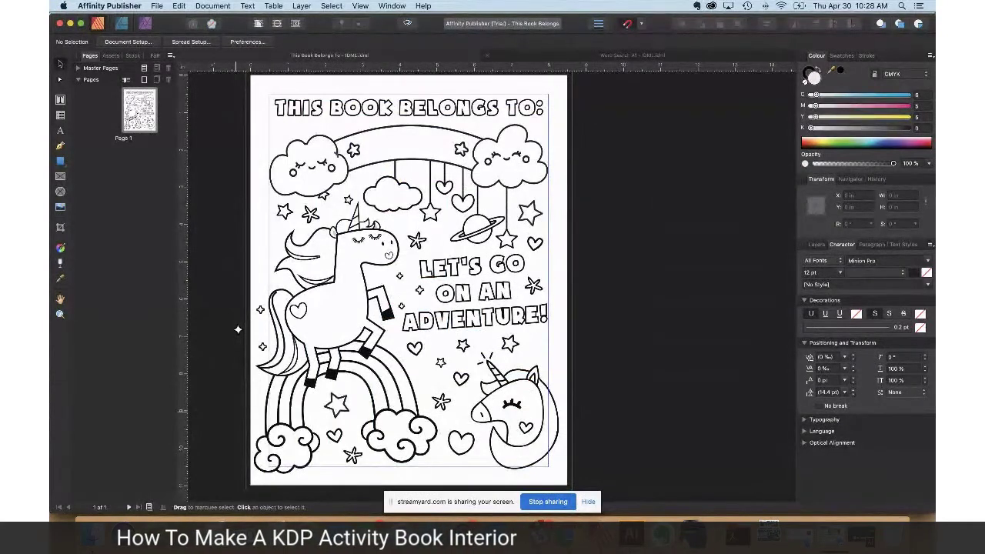
{"action": "left_click", "coordinate": [92, 532]}
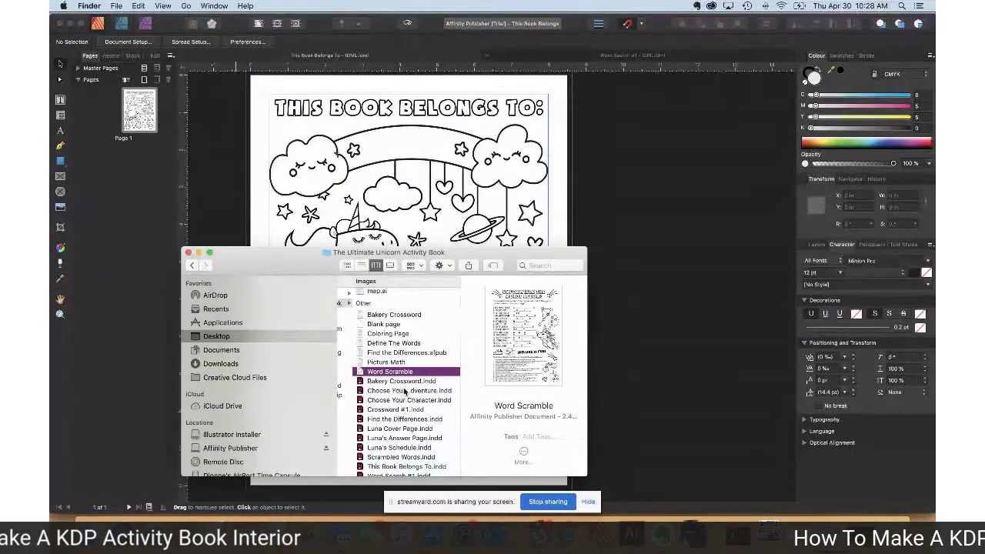
Step: Open the Bakery Crossword file from the activity book folder, show its solved page 2 and select the crossword grid table
{"action": "scroll", "coordinate": [404, 363], "scroll_direction": "down", "scroll_amount": 1}
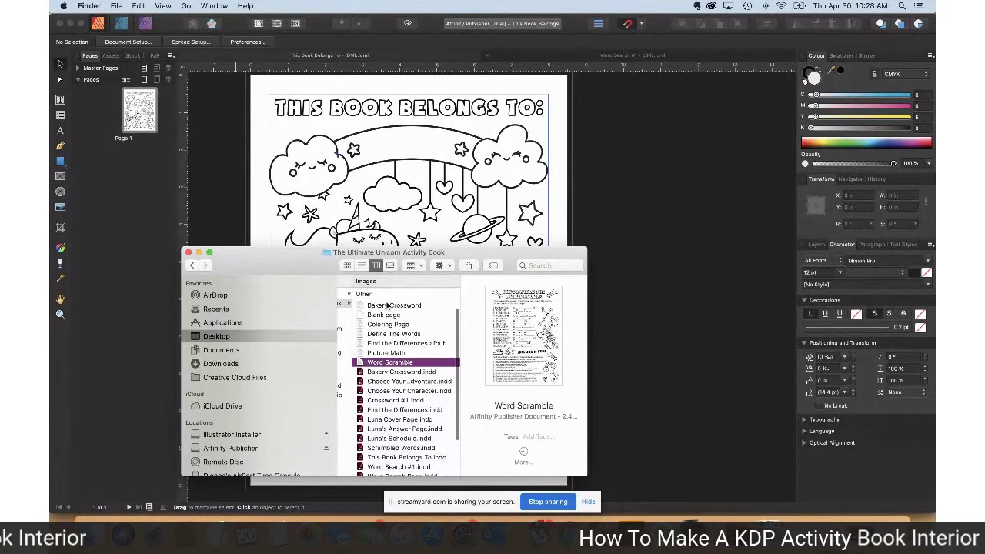
{"action": "double_click", "coordinate": [389, 306]}
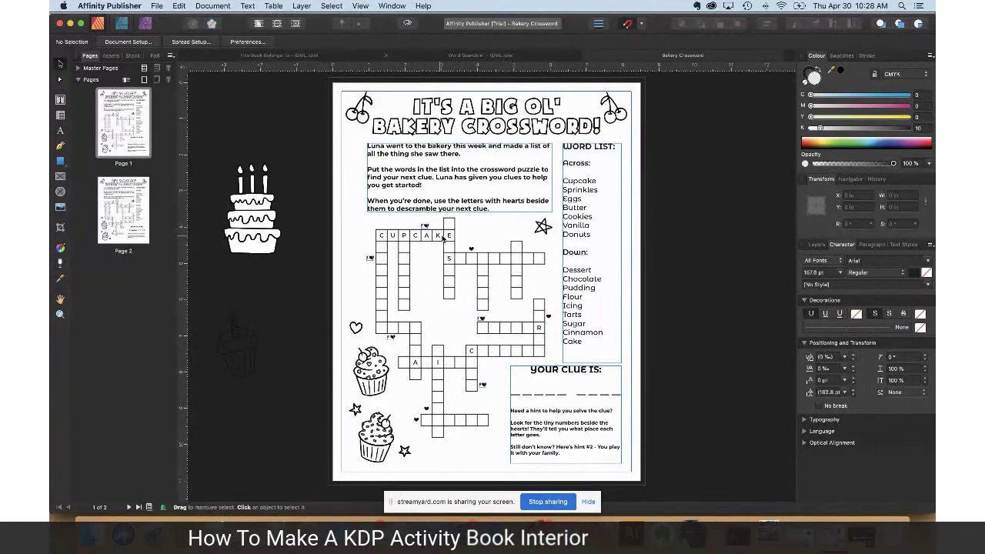
{"action": "left_click", "coordinate": [125, 215]}
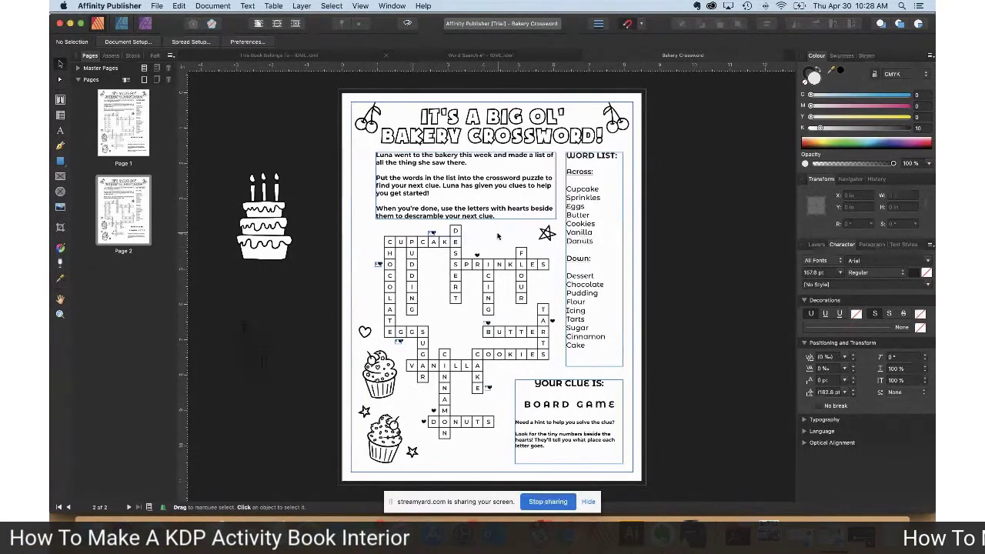
{"action": "left_click", "coordinate": [417, 302]}
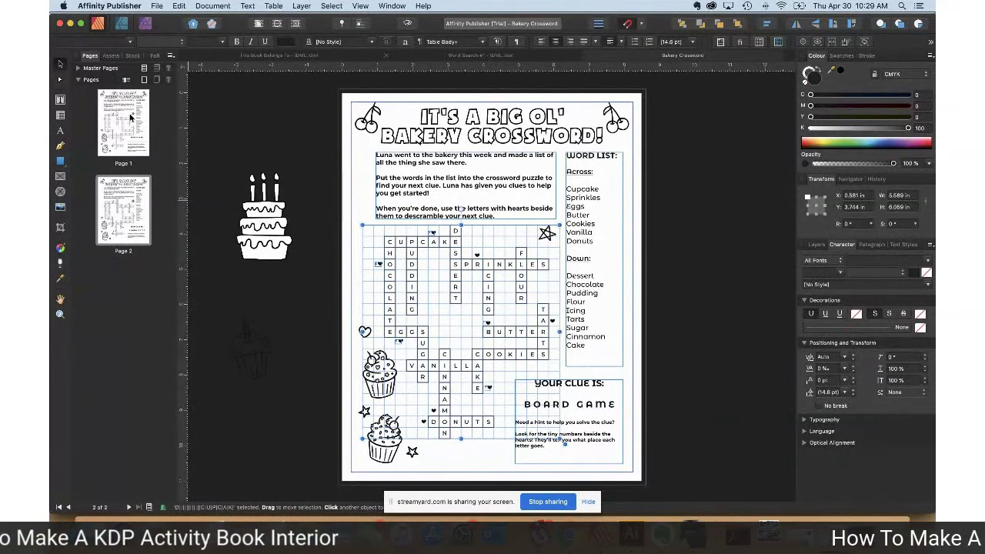
Step: Return to the unsolved crossword on page 1 and select the tiered cake graphic on the pasteboard
{"action": "left_click", "coordinate": [131, 117]}
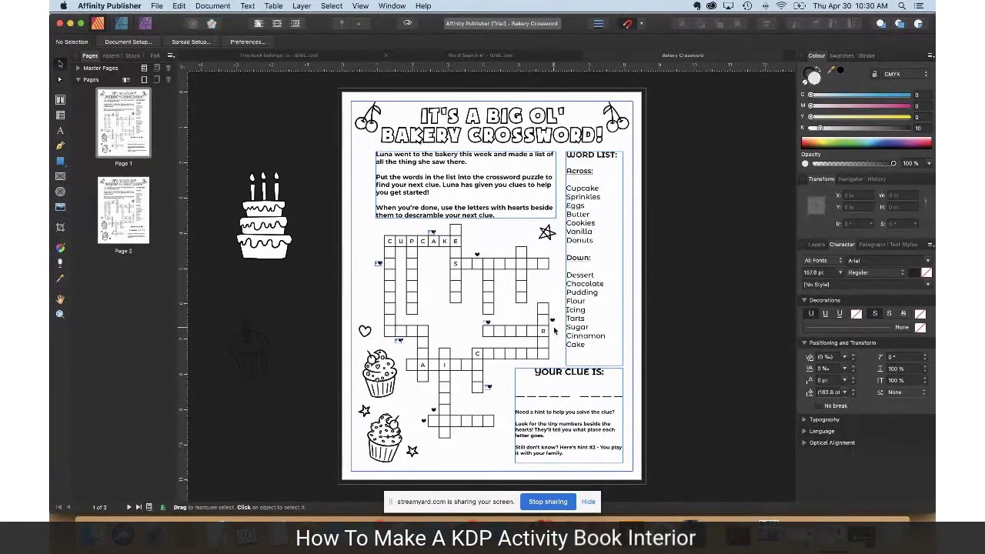
{"action": "left_click", "coordinate": [251, 224]}
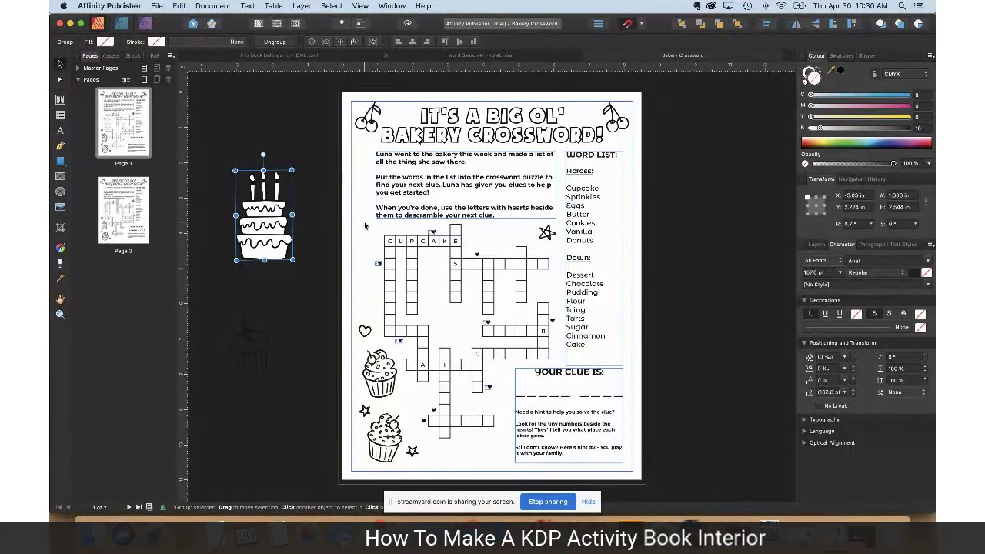
{"action": "scroll", "coordinate": [365, 226], "scroll_direction": "up", "scroll_amount": 1}
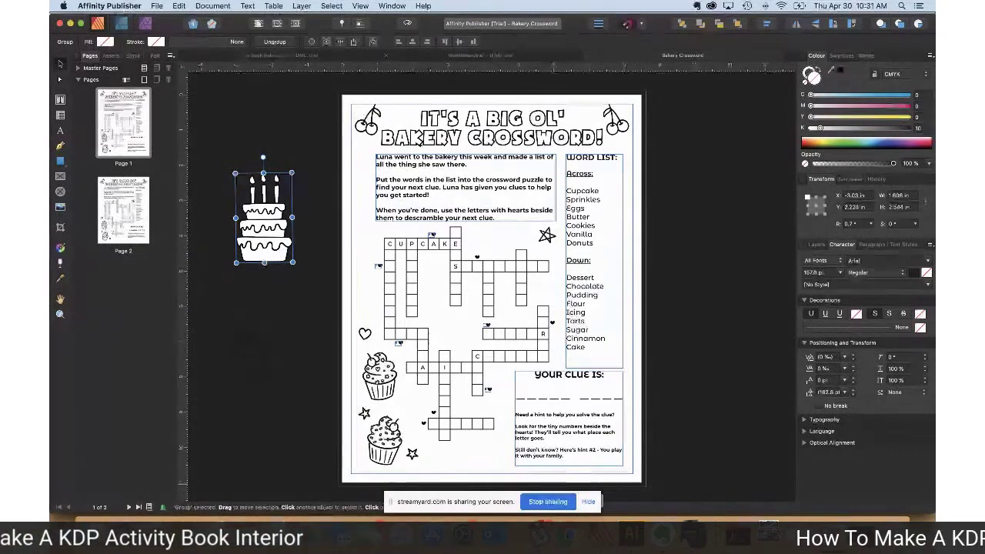
Step: Switch to the StreamYard studio in Chrome and stop sharing the screen
{"action": "key", "text": "super+Tab"}
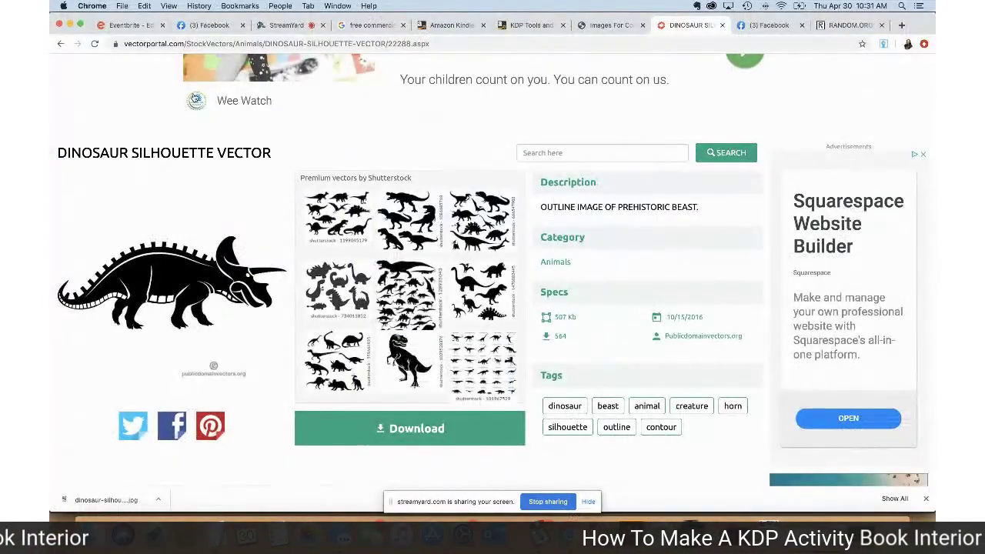
{"action": "left_click", "coordinate": [285, 25]}
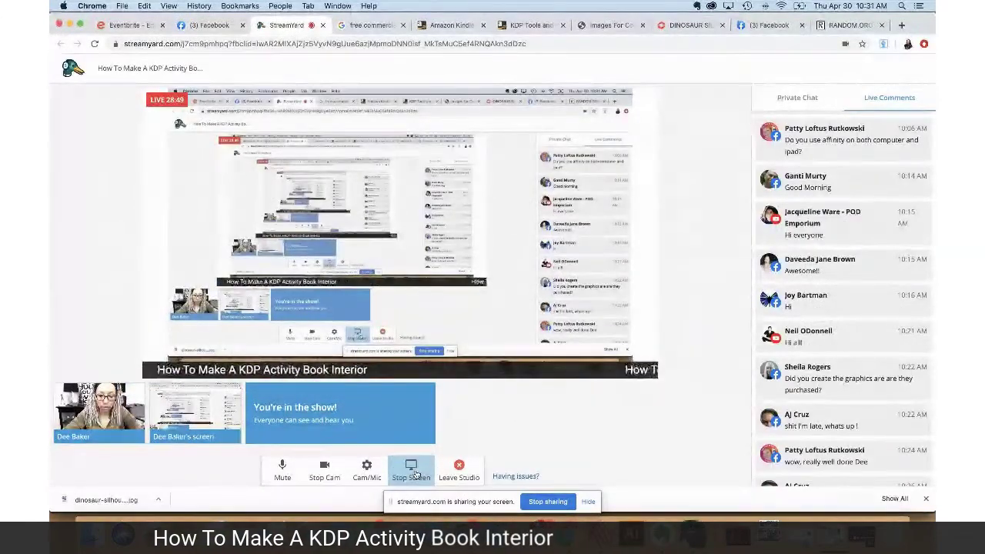
{"action": "left_click", "coordinate": [412, 469]}
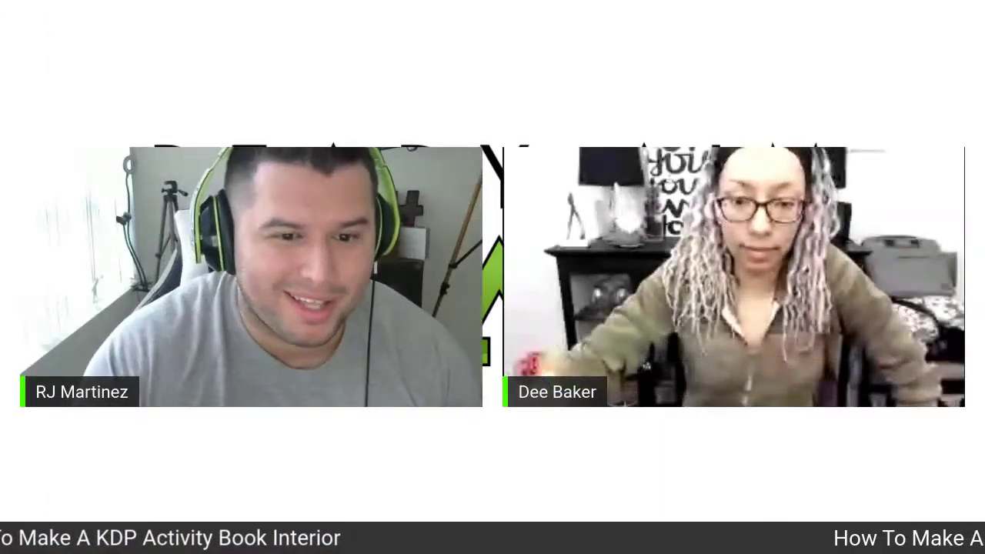